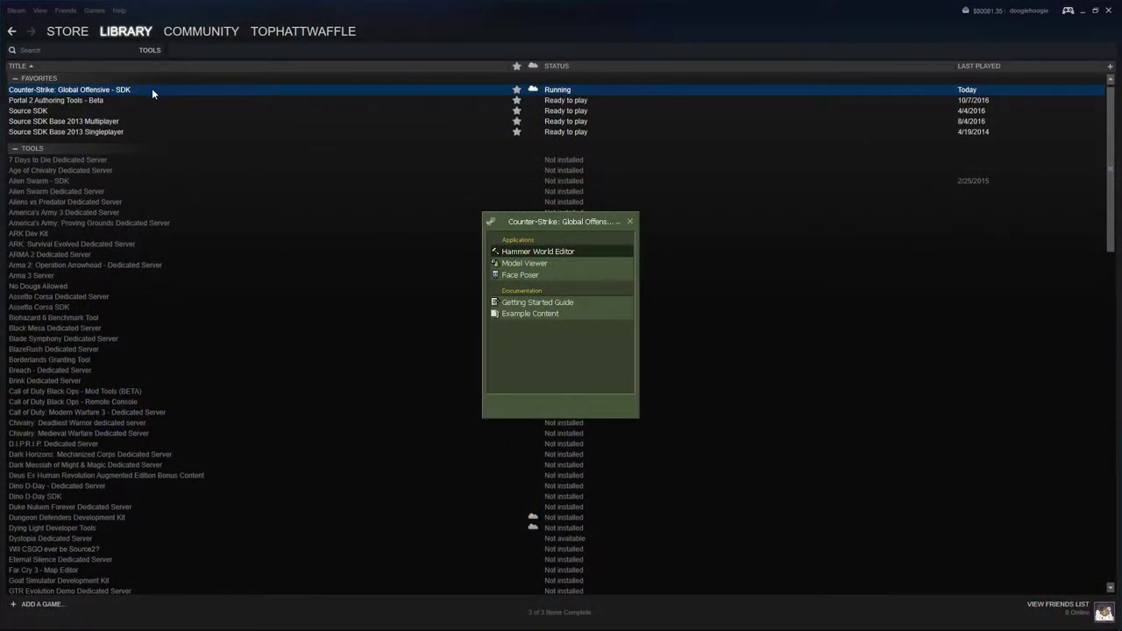
Launch the Hammer World Editor from the Counter-Strike: Global Offensive SDK launcher
{"action": "left_click", "coordinate": [608, 253]}
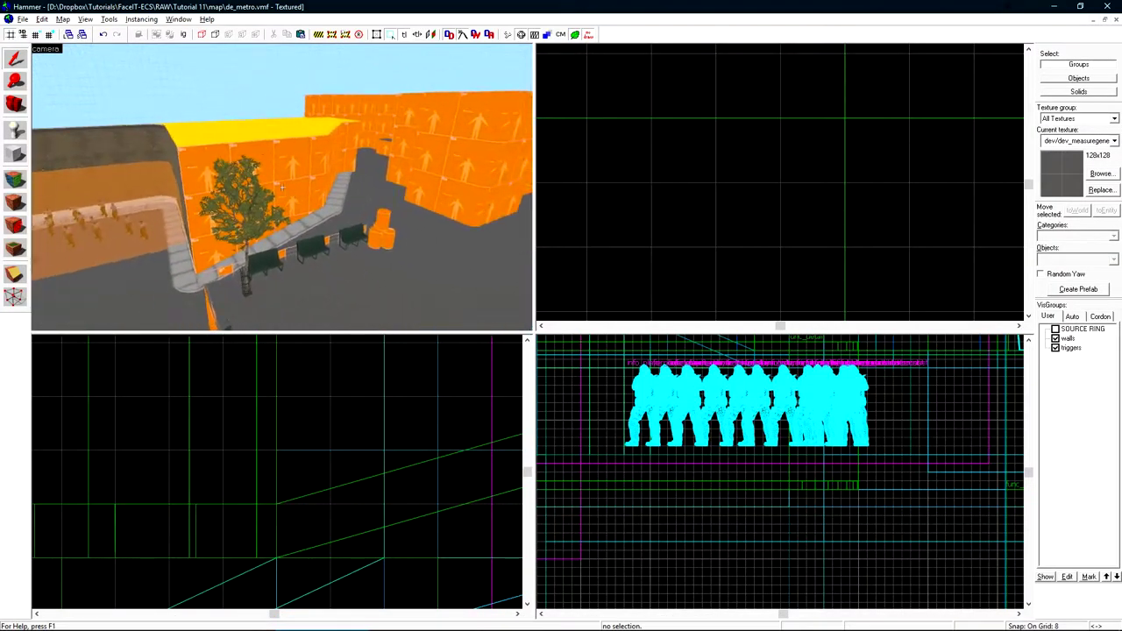
Open the object properties of the light_environment entity at the corner of the orange wall
{"action": "key", "text": "w"}
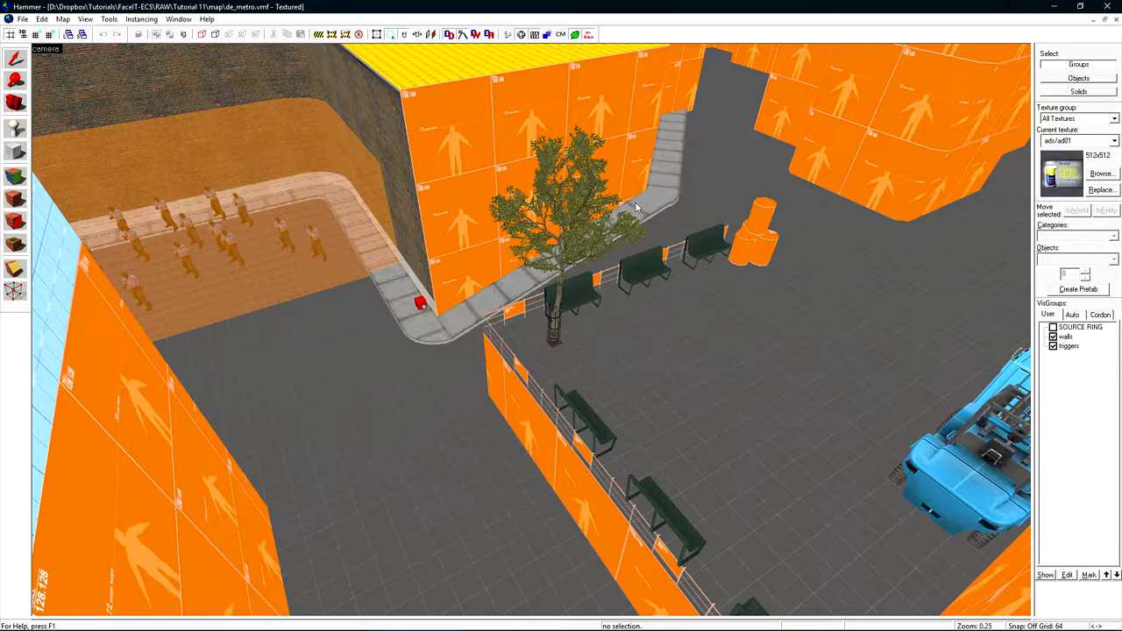
{"action": "left_click", "coordinate": [507, 34]}
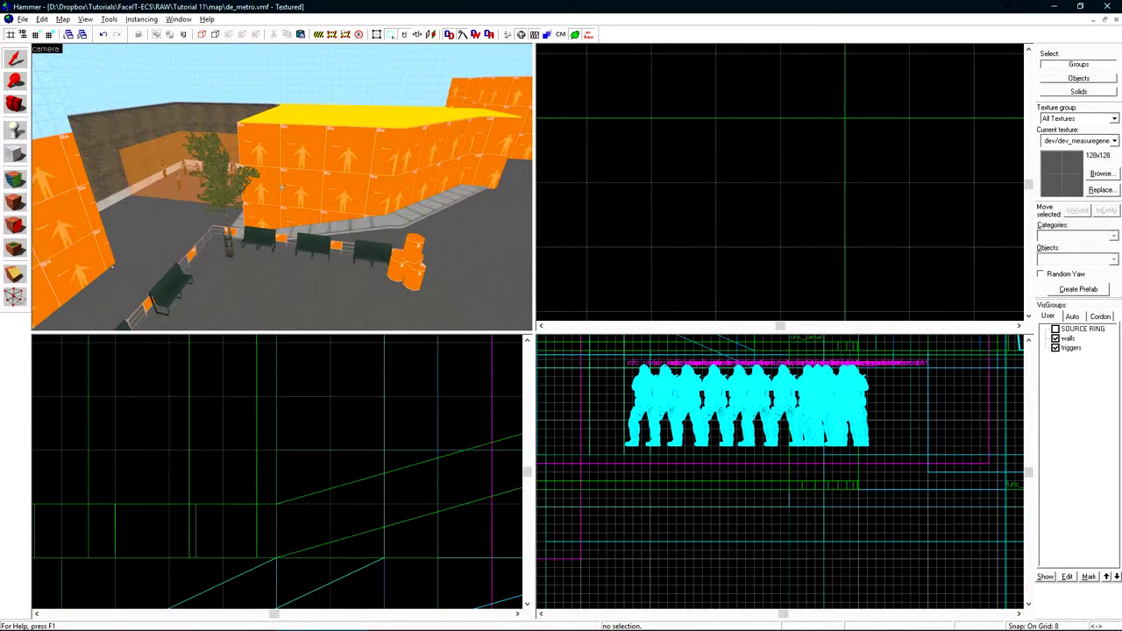
{"action": "key", "text": "w"}
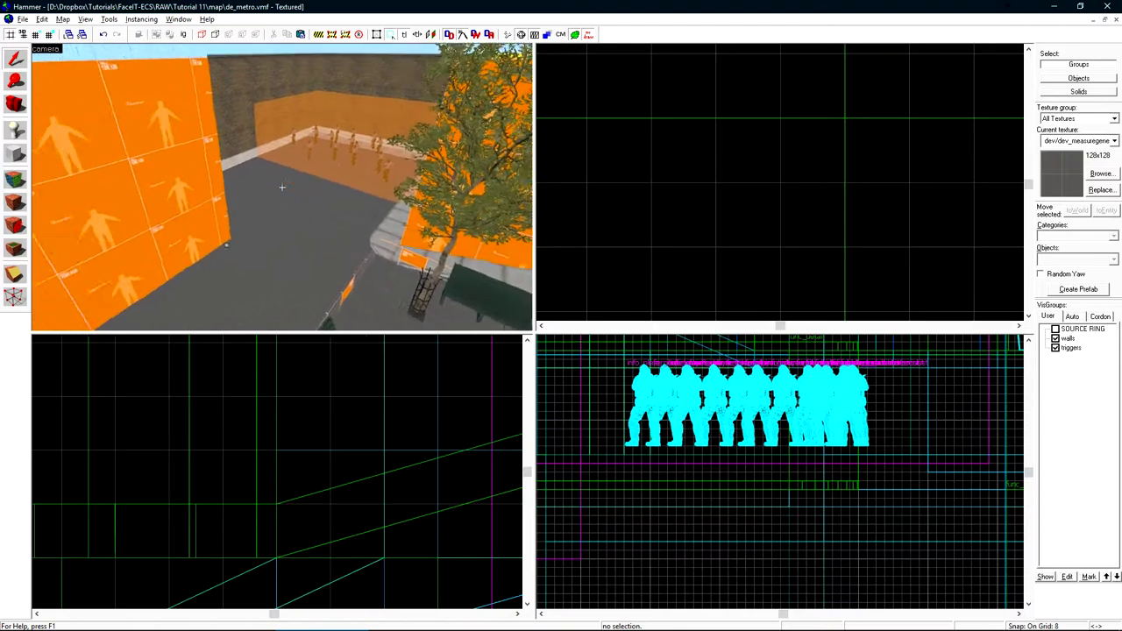
{"action": "key", "text": "w"}
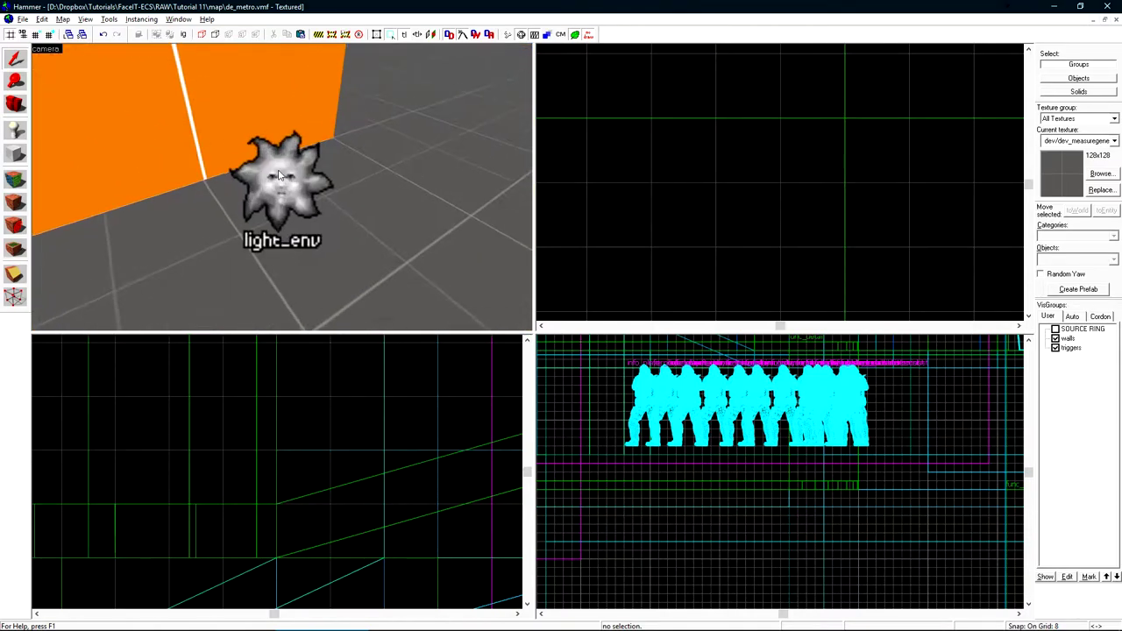
{"action": "left_click", "coordinate": [281, 197]}
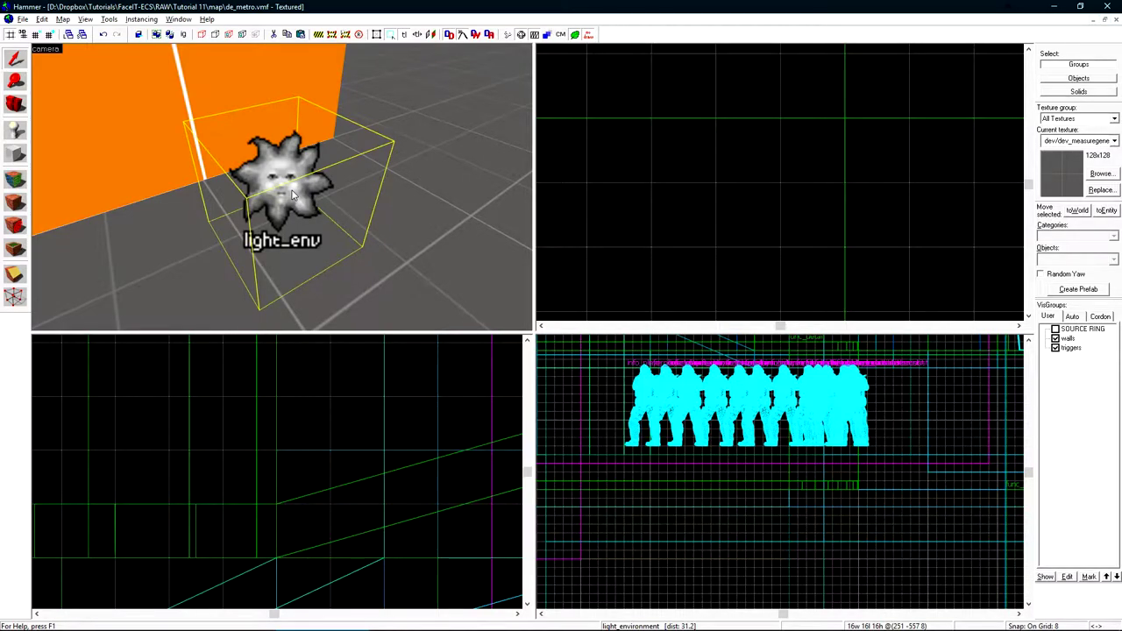
{"action": "double_click", "coordinate": [294, 195]}
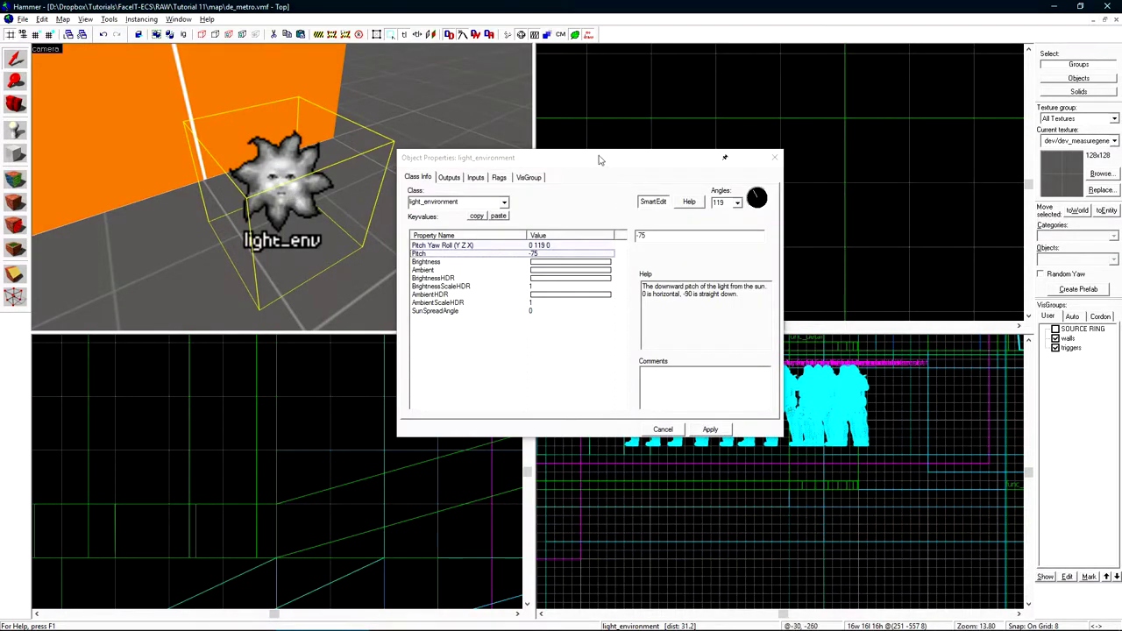
{"action": "left_click_drag", "start_coordinate": [600, 160], "coordinate": [564, 179]}
Review the light_environment's orientation, pitch, brightness, ambient and HDR properties and close them without applying changes
{"action": "left_click", "coordinate": [509, 266]}
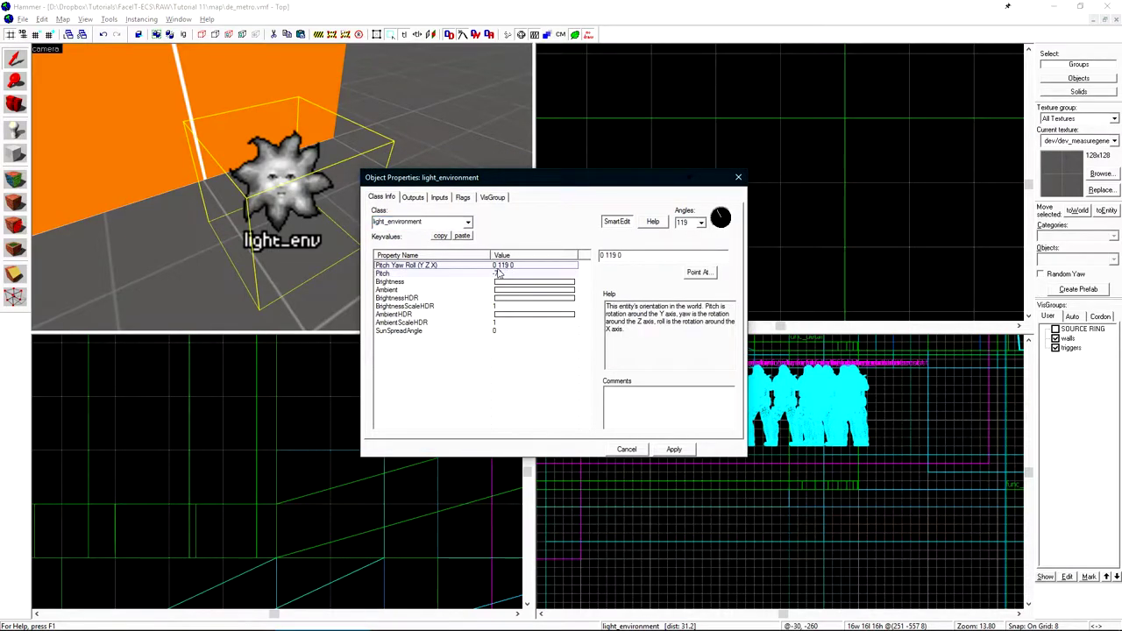
{"action": "left_click", "coordinate": [494, 275]}
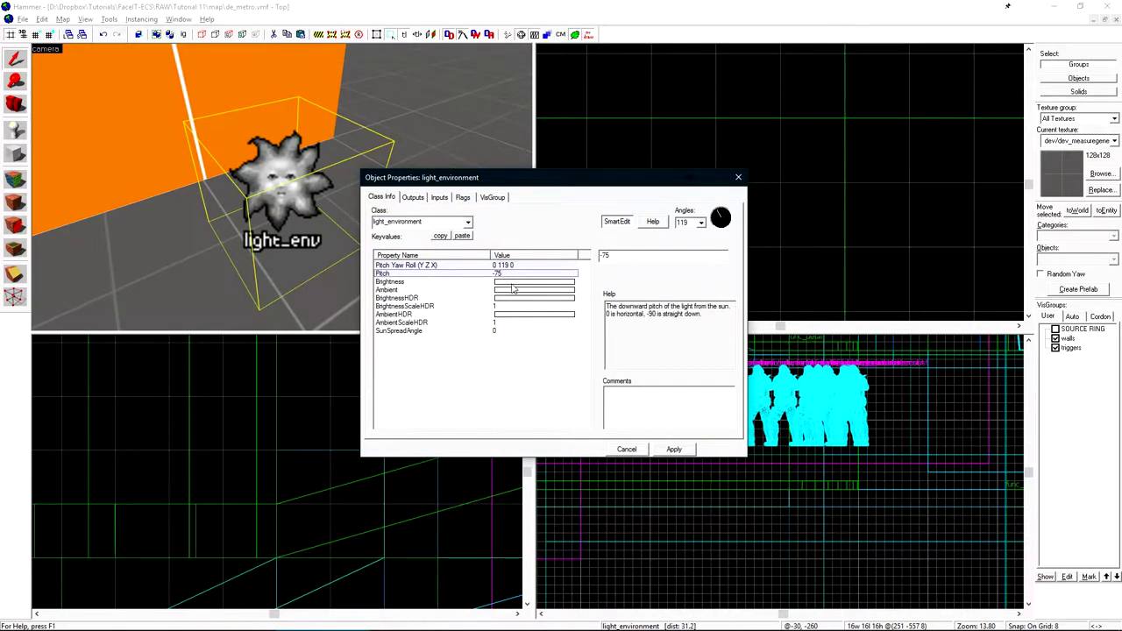
{"action": "left_click", "coordinate": [512, 283]}
{"action": "left_click", "coordinate": [511, 290]}
{"action": "left_click", "coordinate": [512, 307]}
{"action": "left_click", "coordinate": [512, 321]}
{"action": "left_click", "coordinate": [510, 274]}
{"action": "left_click", "coordinate": [511, 265]}
{"action": "left_click", "coordinate": [638, 451]}
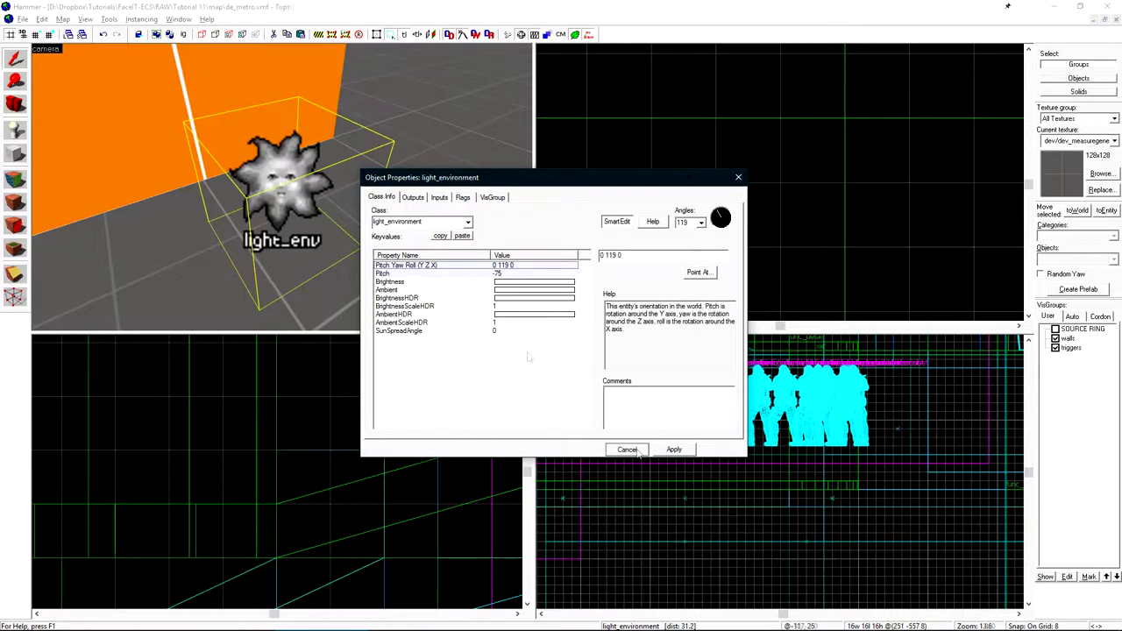
{"action": "left_click", "coordinate": [639, 451]}
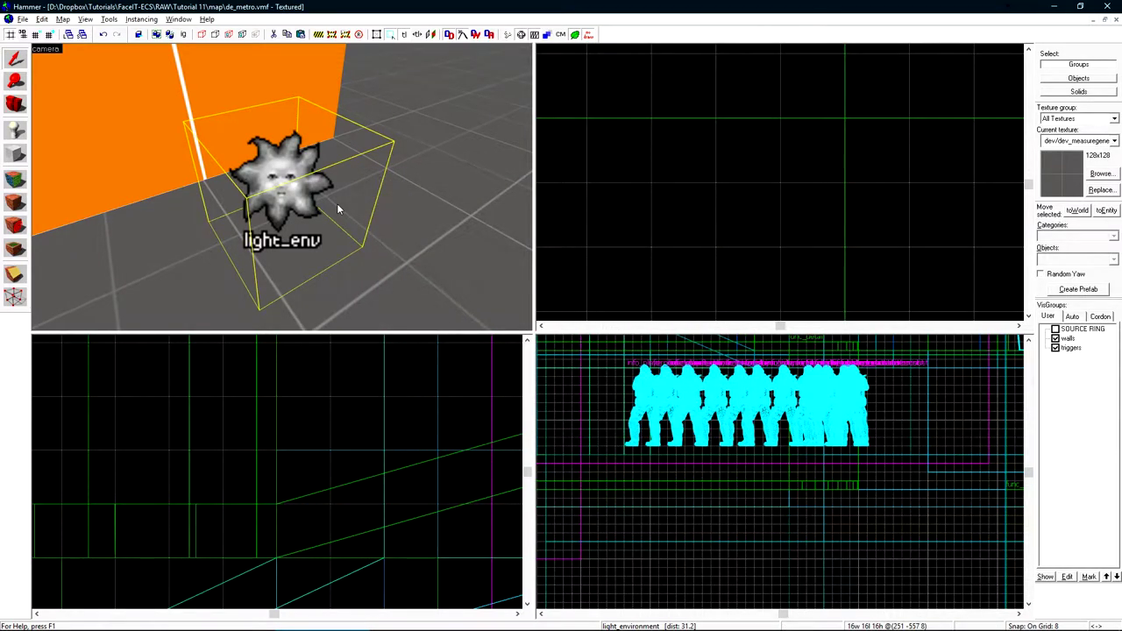
Look over the map's outdoor areas around the selected light_environment, from the skybox to the courtyard and the player-clip area
{"action": "key", "text": "z"}
{"action": "key", "text": "s"}
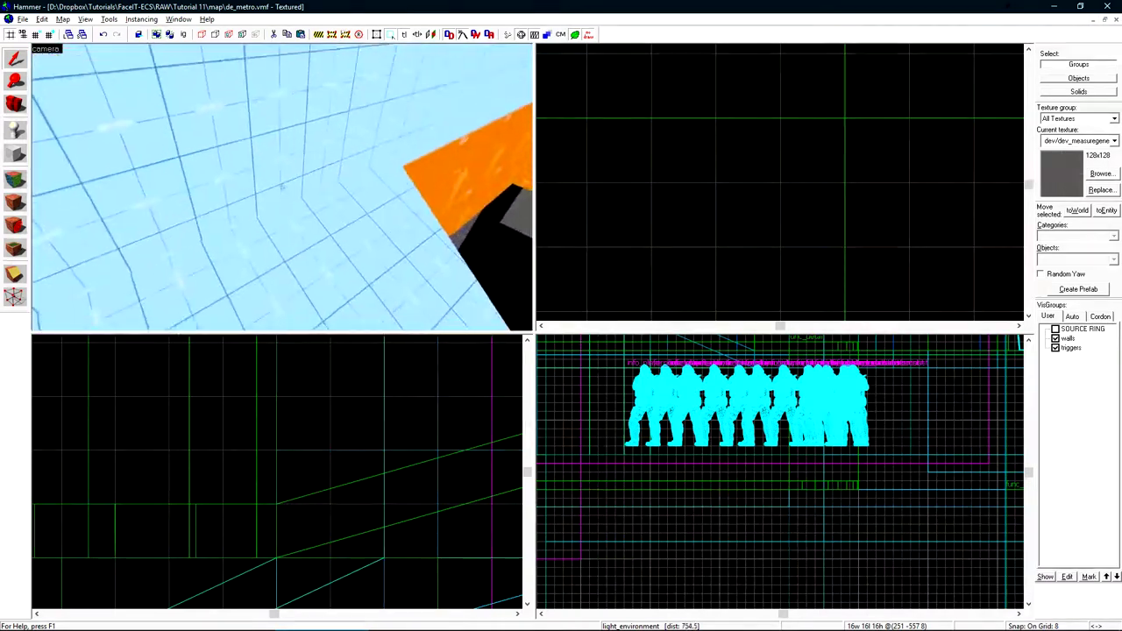
{"action": "key", "text": "z"}
{"action": "key", "text": "z"}
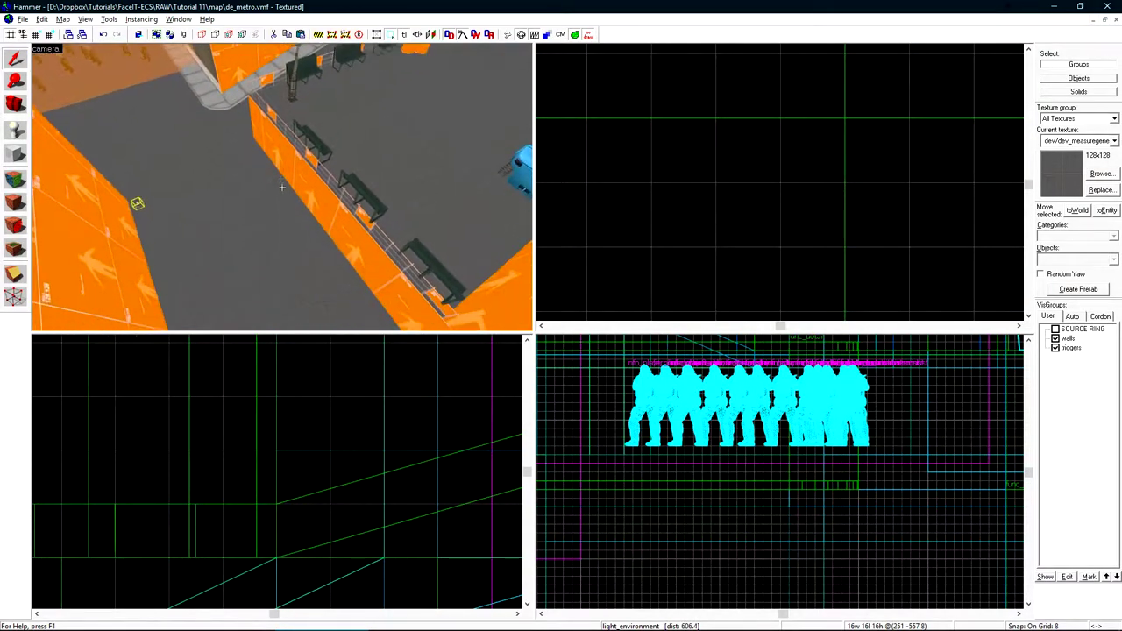
{"action": "key", "text": "w"}
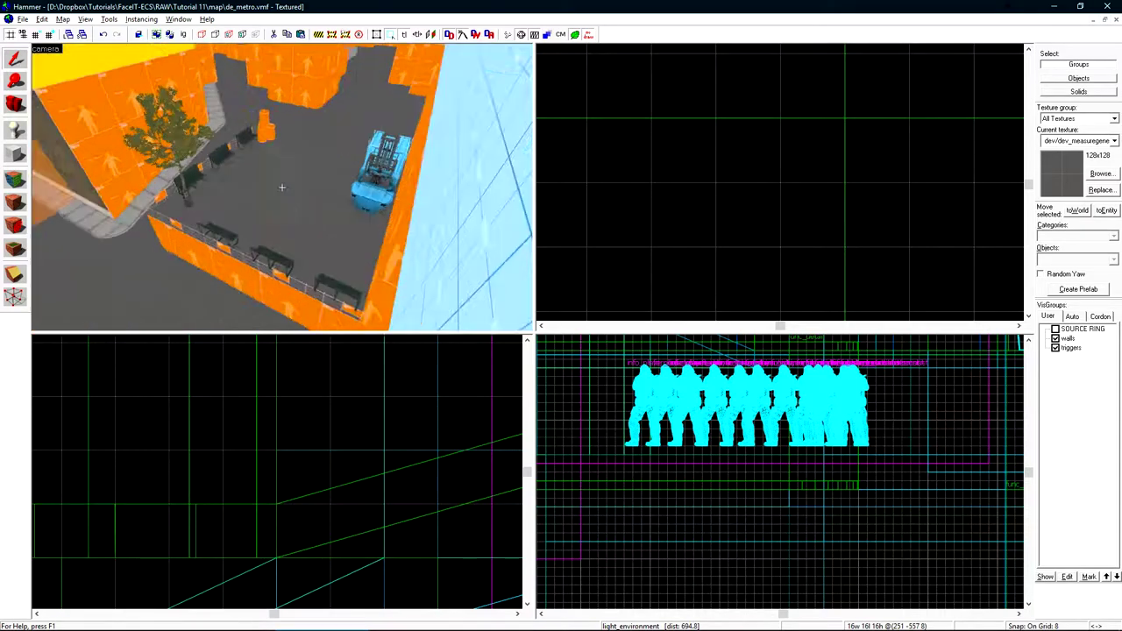
{"action": "key", "text": "z"}
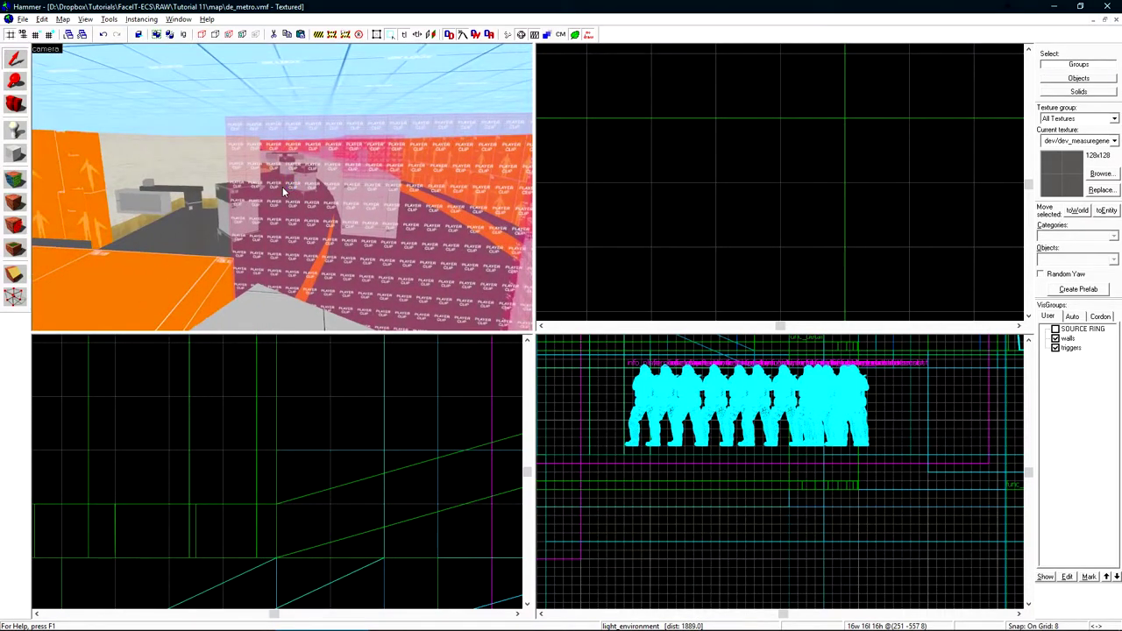
{"action": "key", "text": "z"}
{"action": "key", "text": "s"}
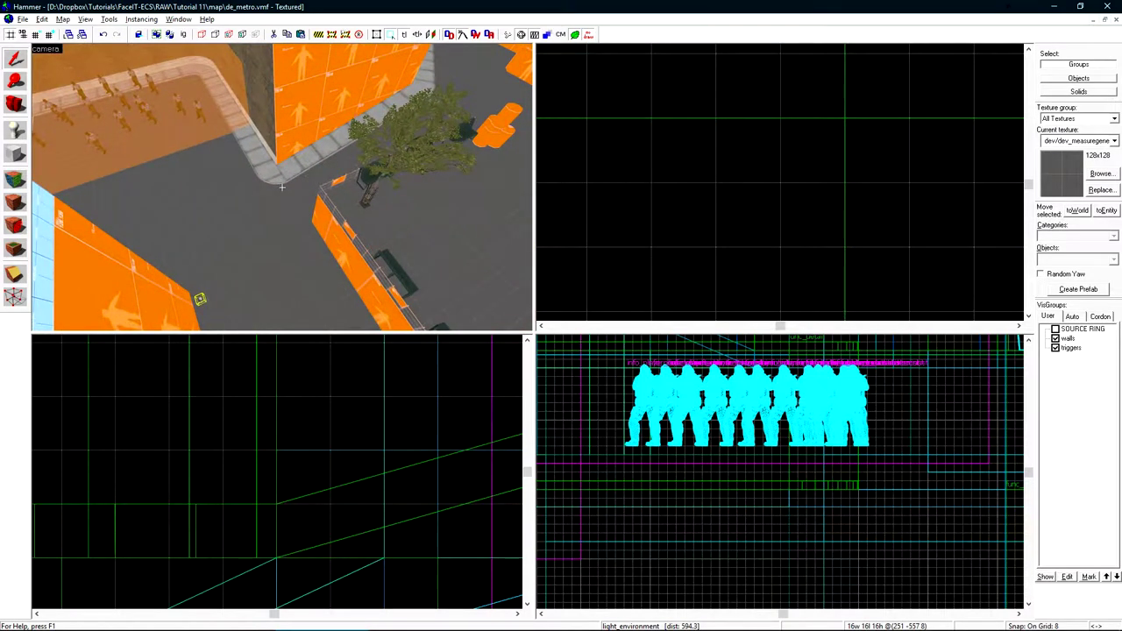
Delete the light_environment at the orange wall's corner and place one high up against the skybox
{"action": "key", "text": "w"}
{"action": "key", "text": "z"}
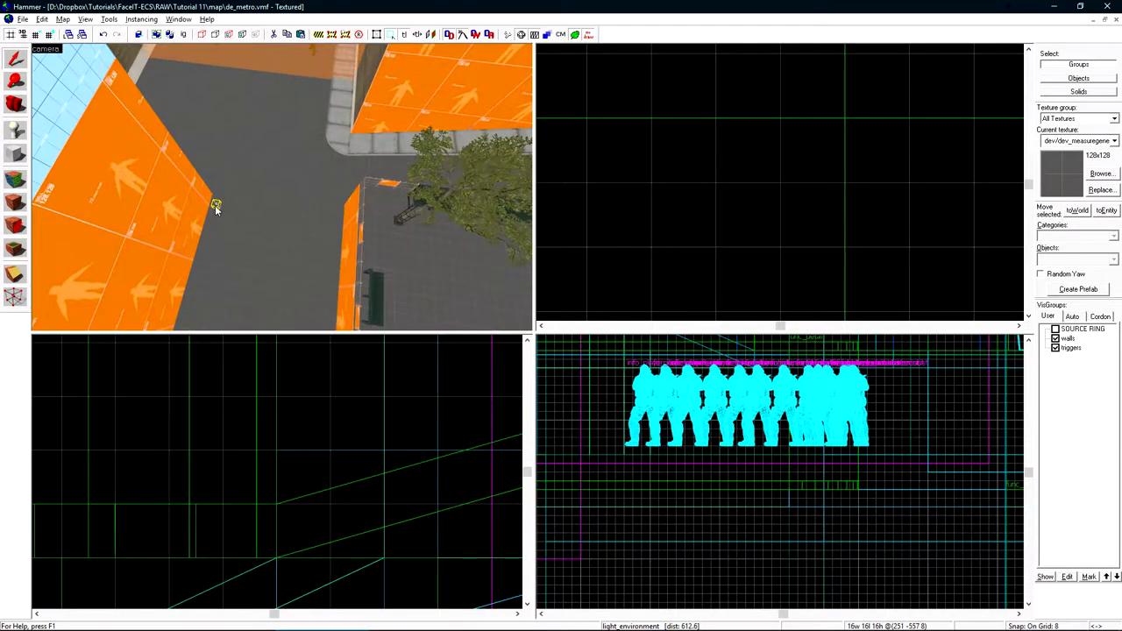
{"action": "key", "text": "Delete"}
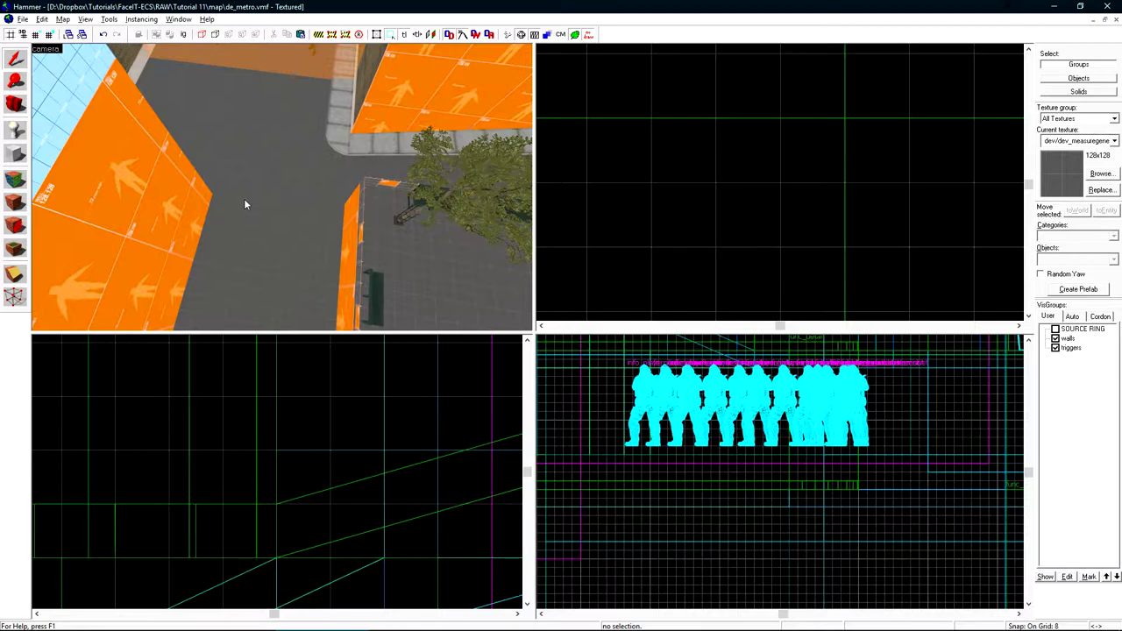
{"action": "key", "text": "w"}
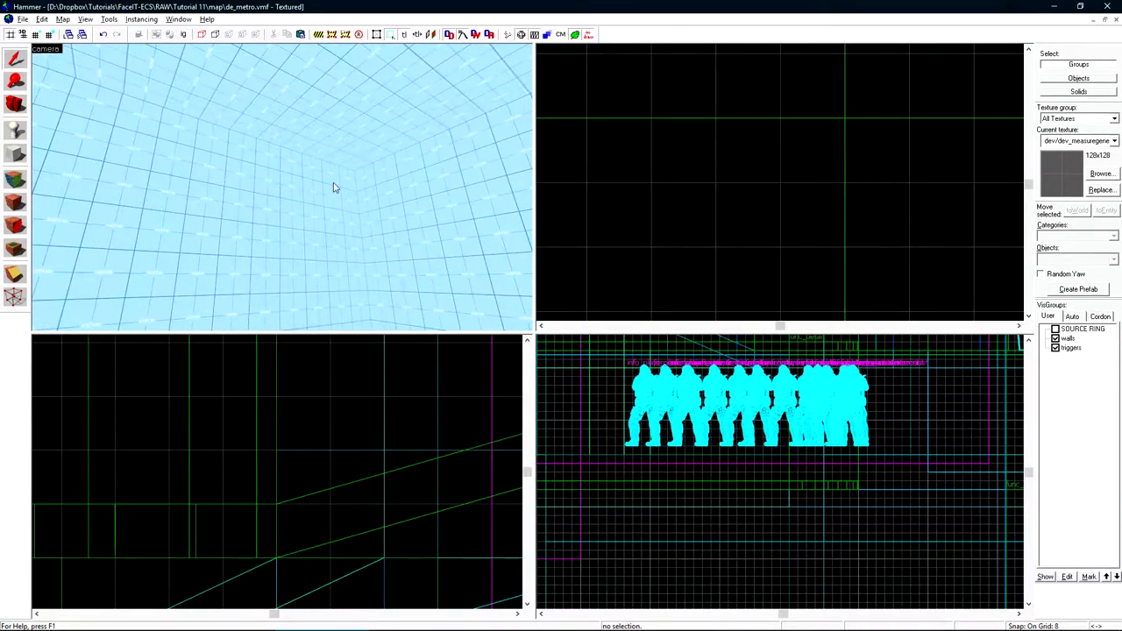
{"action": "left_click", "coordinate": [328, 179]}
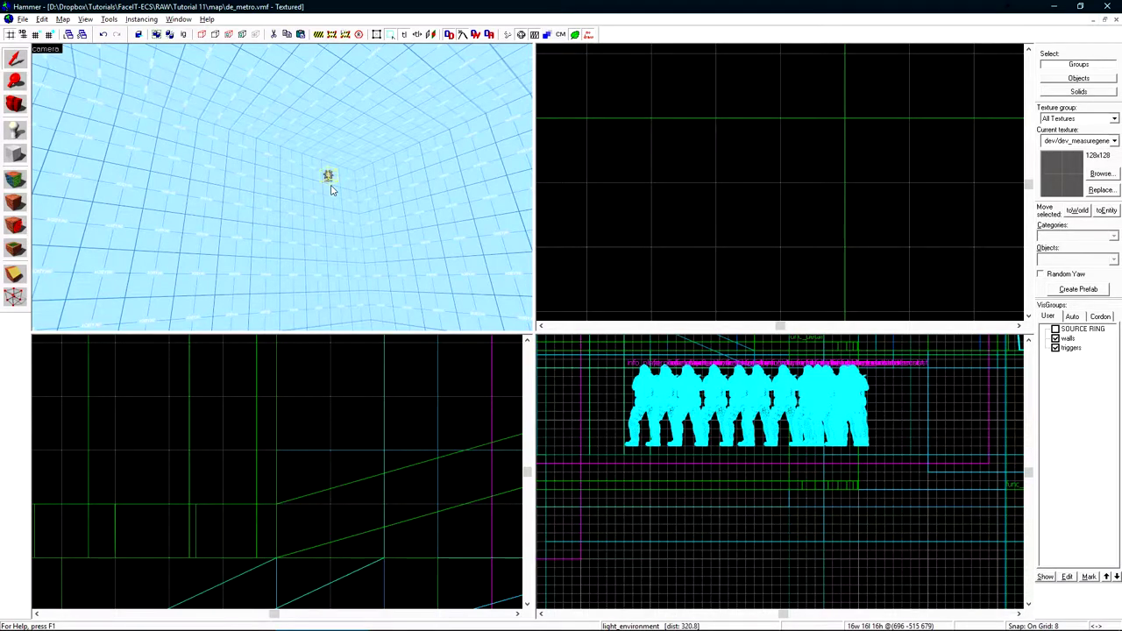
Maximize the camera view over the street corner and open the skybox light_environment's object properties
{"action": "key", "text": "z"}
{"action": "key", "text": "w"}
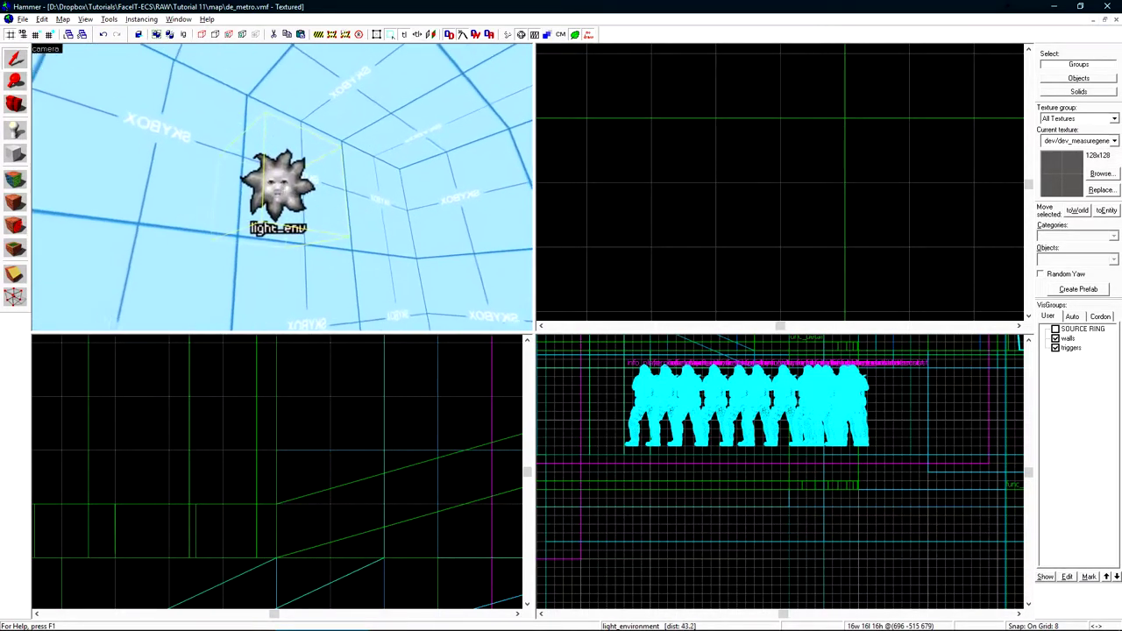
{"action": "key", "text": "w"}
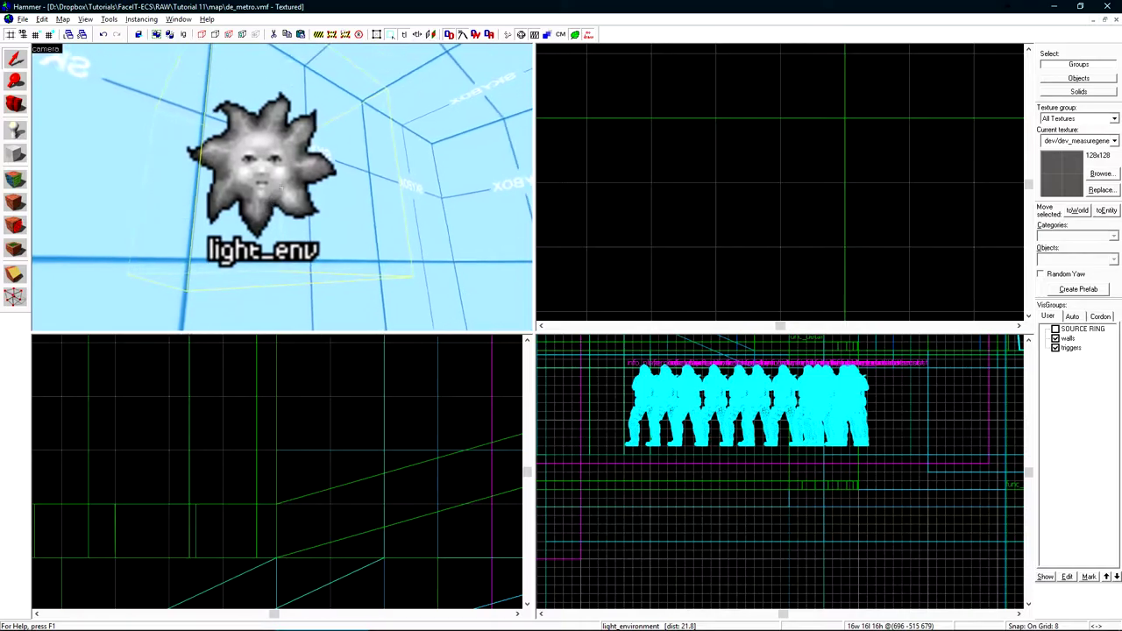
{"action": "key", "text": "s"}
{"action": "key", "text": "shift+z"}
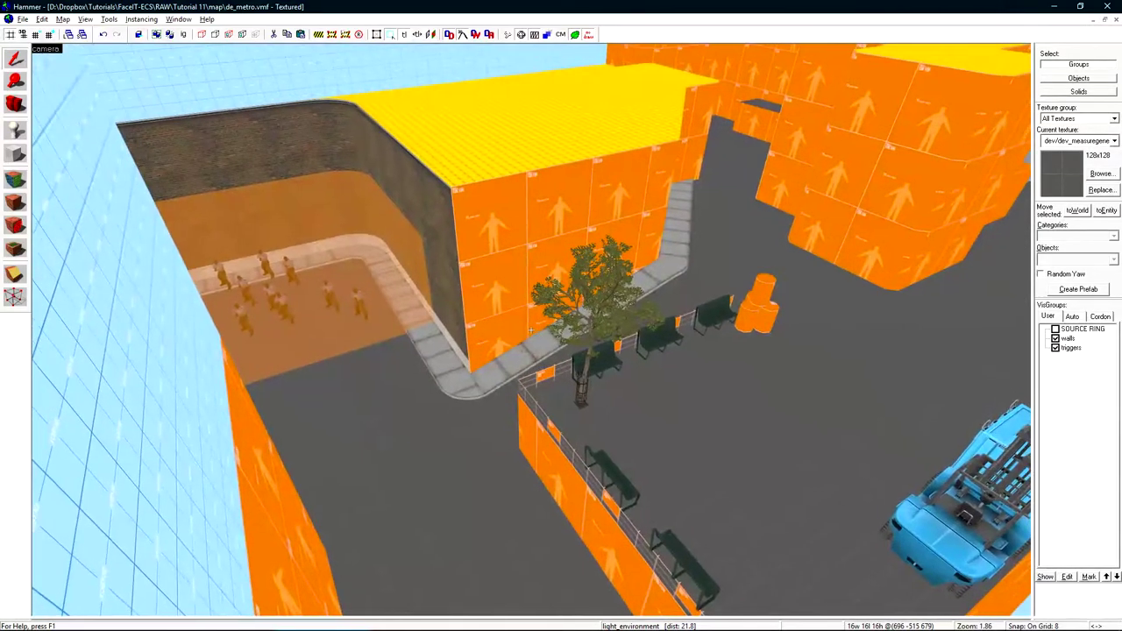
{"action": "key", "text": "w"}
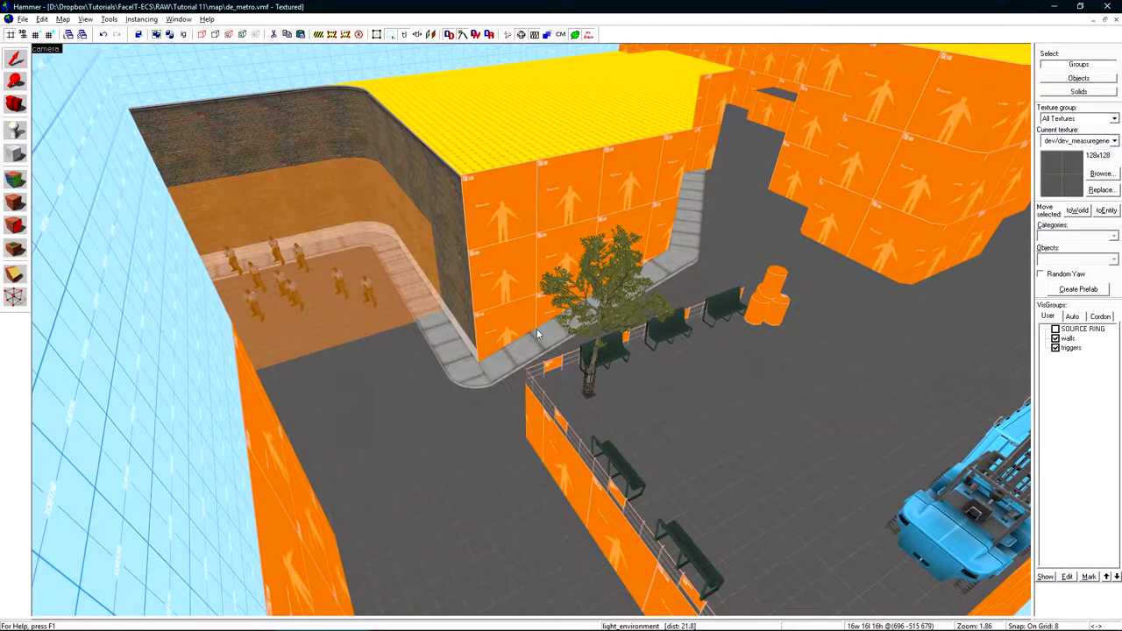
{"action": "key", "text": "alt+Return"}
{"action": "left_click_drag", "start_coordinate": [548, 175], "coordinate": [898, 51]}
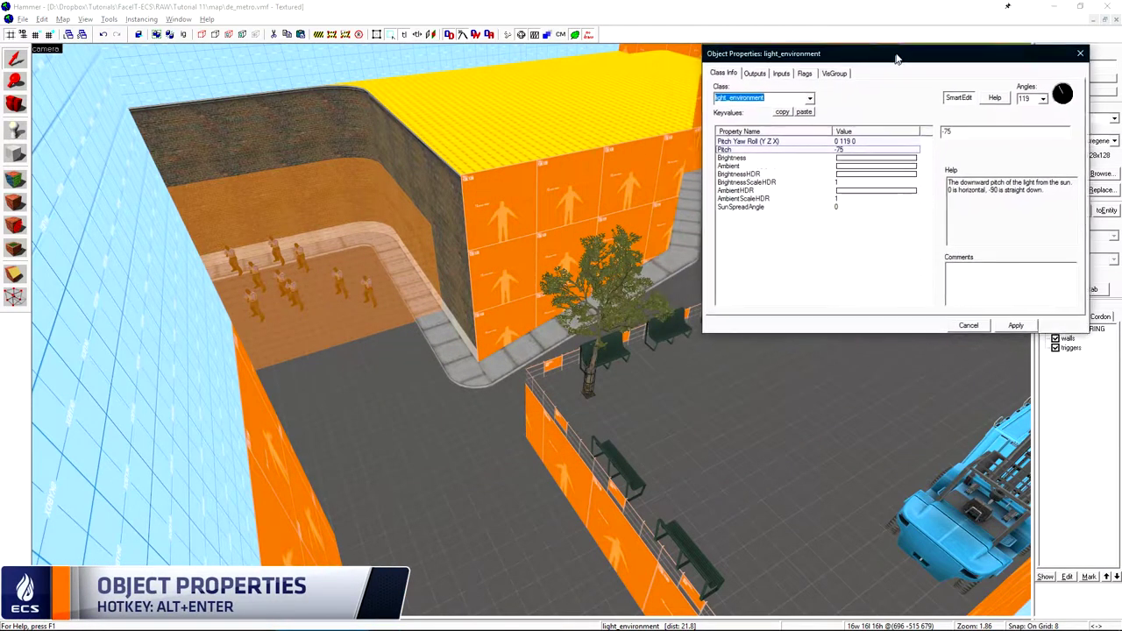
Aim the light_environment's Pitch Yaw Roll with Point At, targeting the sidewalk in front of the orange building beside the tree
{"action": "left_click", "coordinate": [755, 135]}
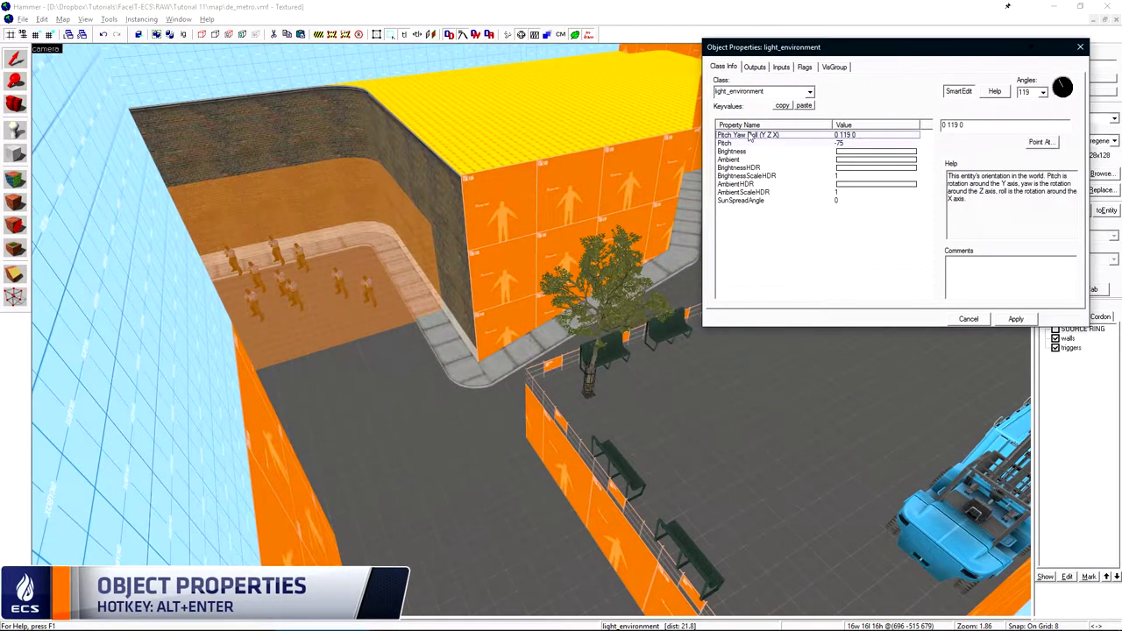
{"action": "left_click", "coordinate": [1042, 142]}
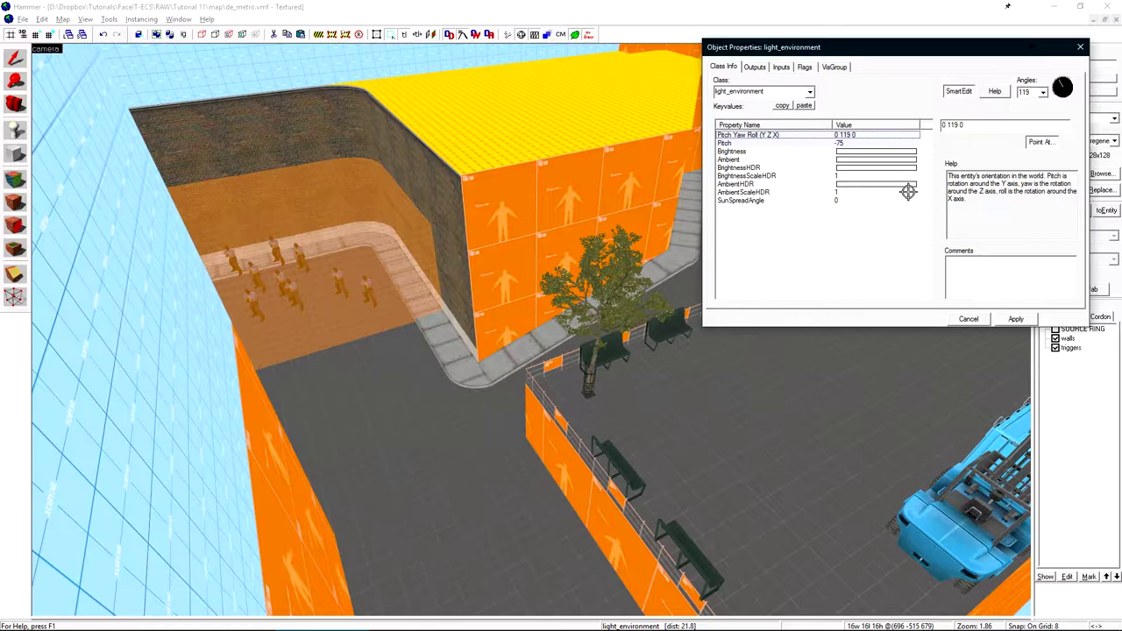
{"action": "left_click", "coordinate": [533, 333]}
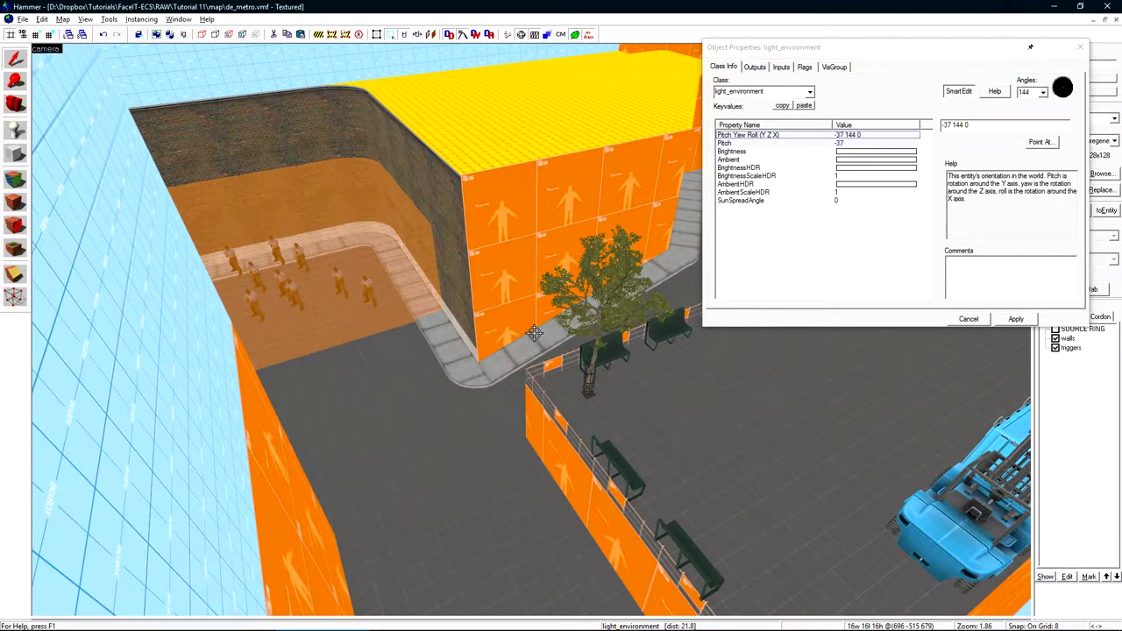
{"action": "double_click", "coordinate": [946, 125]}
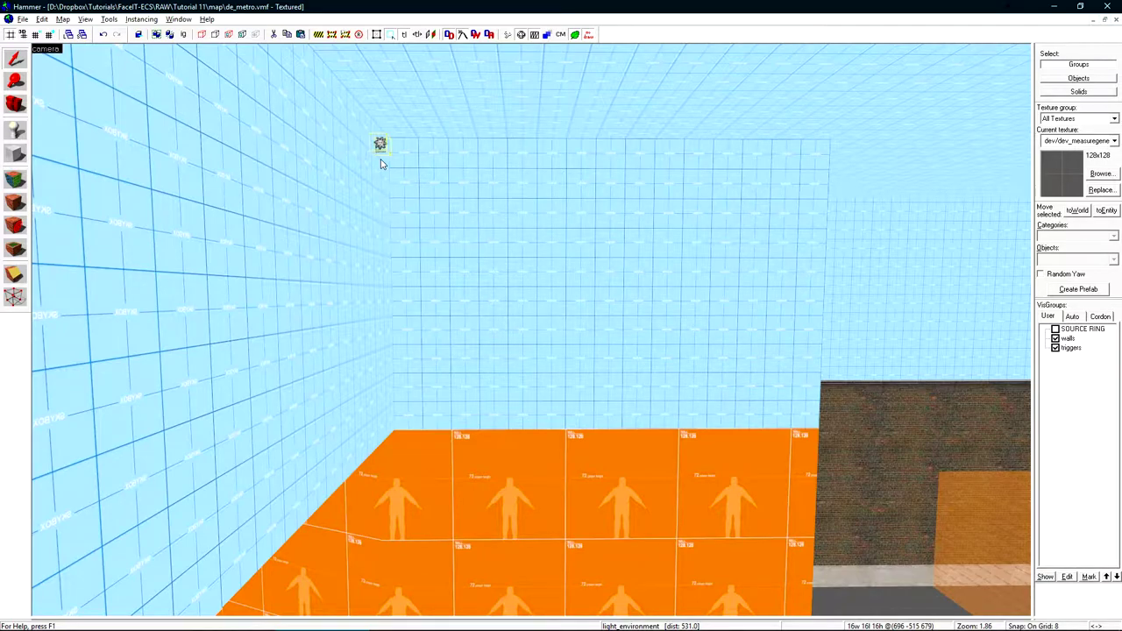
Restore the four-view layout, place a light_environment on the sidewalk by the brick wall's corner, and centre the 2D views on it
{"action": "key", "text": "shift+z"}
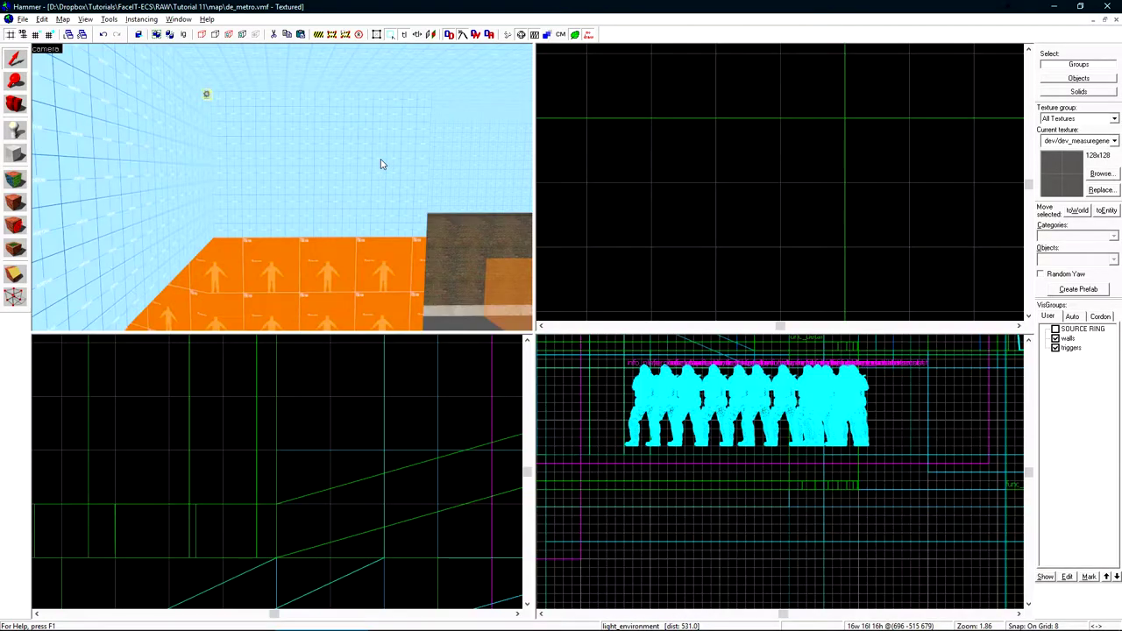
{"action": "key", "text": "Escape"}
{"action": "key", "text": "z"}
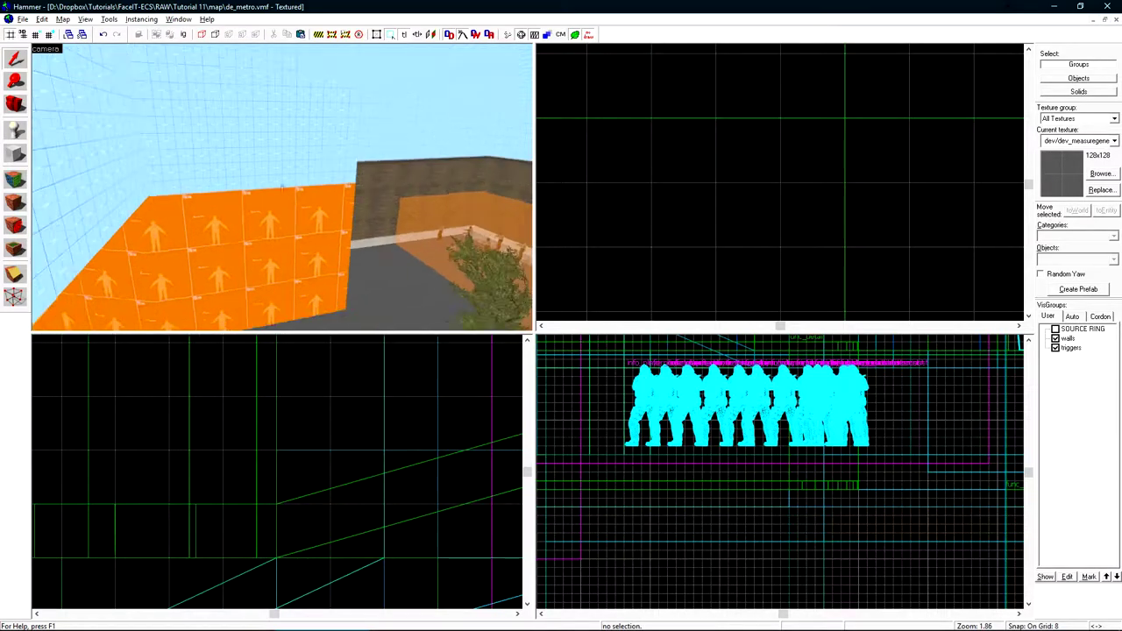
{"action": "key", "text": "w"}
{"action": "key", "text": "z"}
{"action": "left_click", "coordinate": [325, 189]}
{"action": "key", "text": "ctrl+e"}
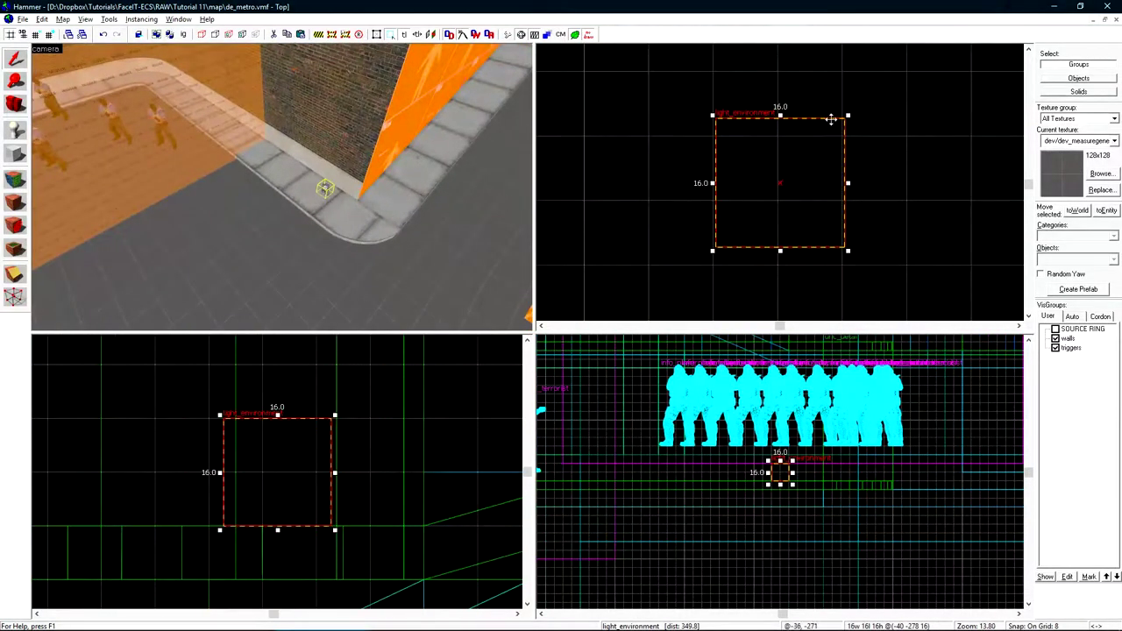
Move the sidewalk light_environment closer to the building's corner and slightly higher, to about (-16, -272, 24)
{"action": "scroll", "coordinate": [824, 132], "scroll_direction": "down", "scroll_amount": 10}
{"action": "scroll", "coordinate": [834, 136], "scroll_direction": "up", "scroll_amount": 5}
{"action": "left_click_drag", "start_coordinate": [716, 190], "coordinate": [789, 168]}
{"action": "left_click_drag", "start_coordinate": [318, 471], "coordinate": [322, 440]}
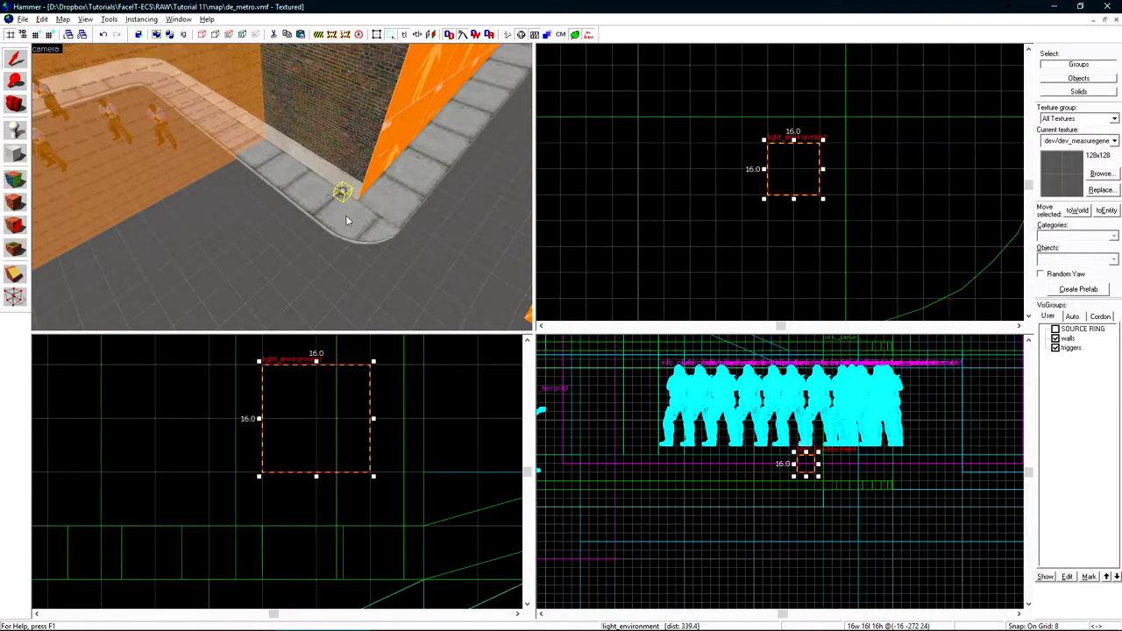
Open the sidewalk light_environment's object properties and select its Brightness property
{"action": "key", "text": "w"}
{"action": "key", "text": "d"}
{"action": "double_click", "coordinate": [299, 208]}
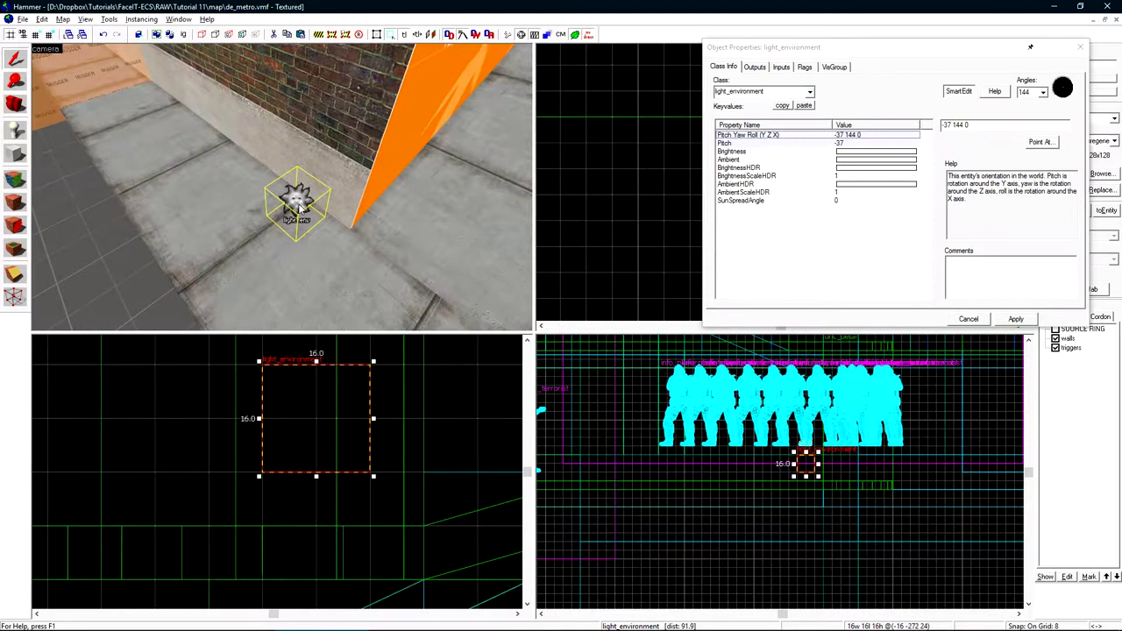
{"action": "left_click", "coordinate": [778, 153]}
{"action": "left_click_drag", "start_coordinate": [790, 51], "coordinate": [678, 64]}
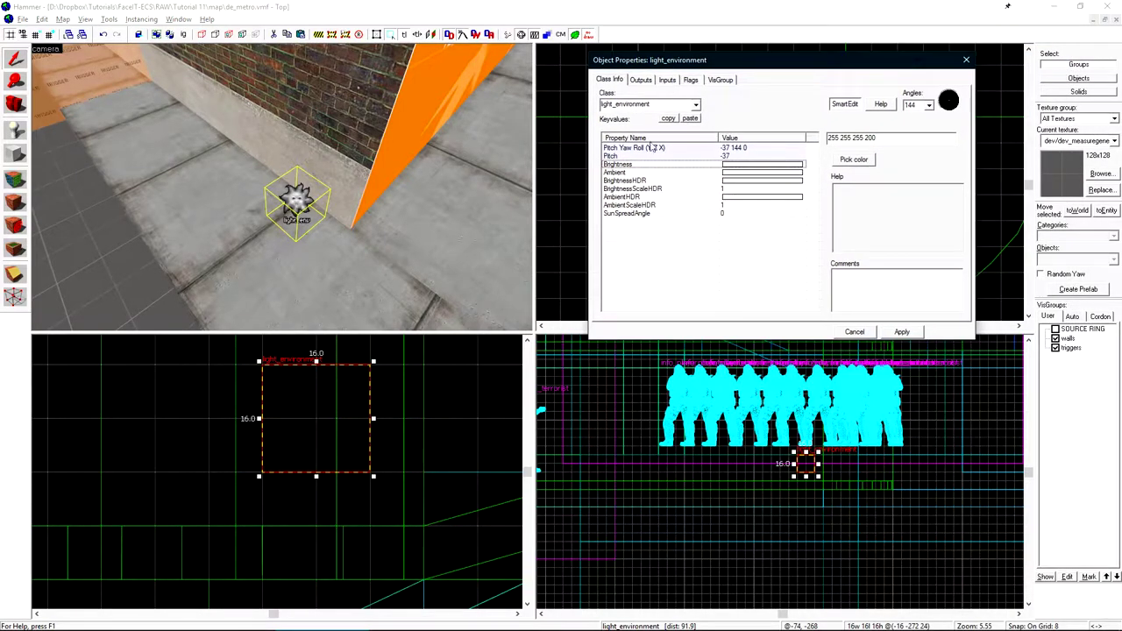
Set the light_environment's Brightness to a pale yellow, 254 244 216, with an intensity of 800
{"action": "left_click", "coordinate": [854, 161]}
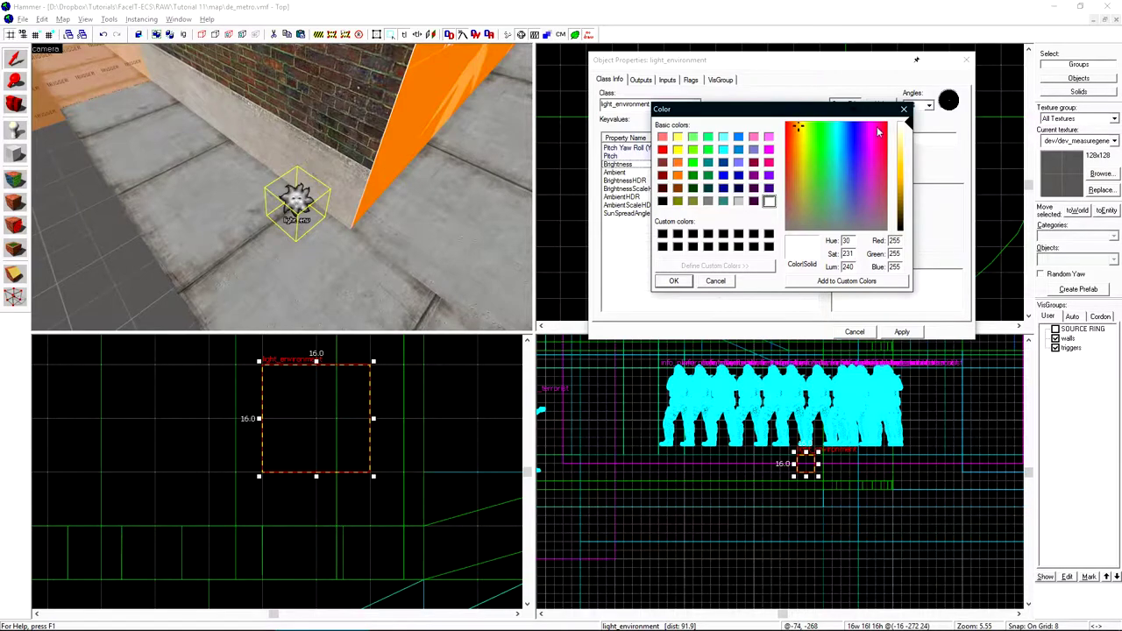
{"action": "left_click_drag", "start_coordinate": [906, 125], "coordinate": [906, 129]}
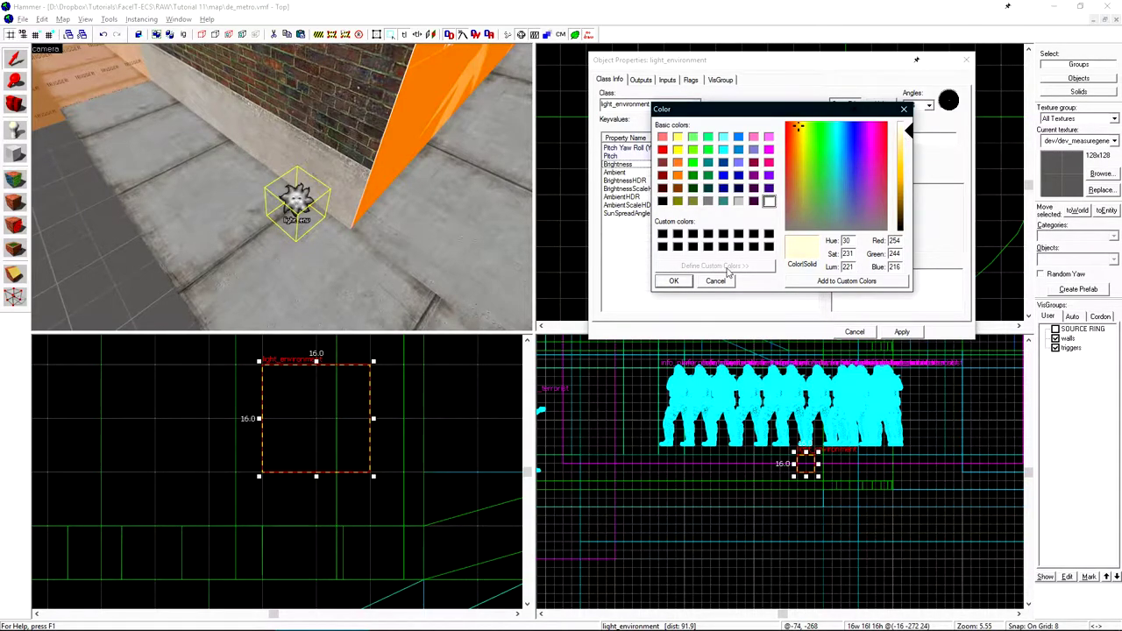
{"action": "left_click", "coordinate": [675, 280]}
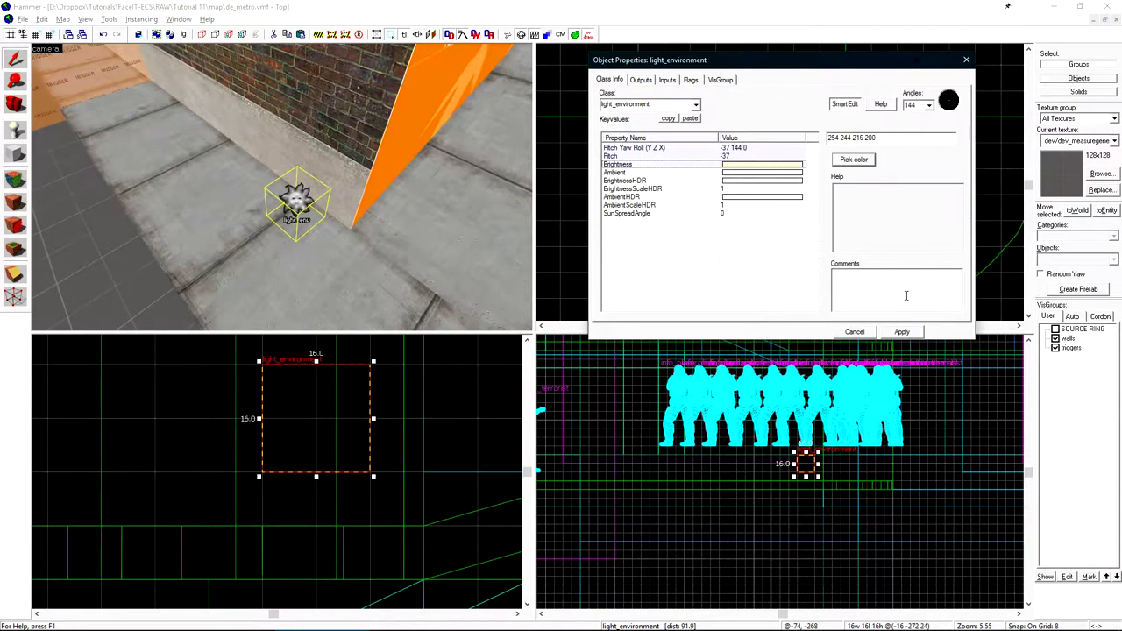
{"action": "left_click_drag", "start_coordinate": [828, 138], "coordinate": [862, 141]}
{"action": "left_click", "coordinate": [867, 139]}
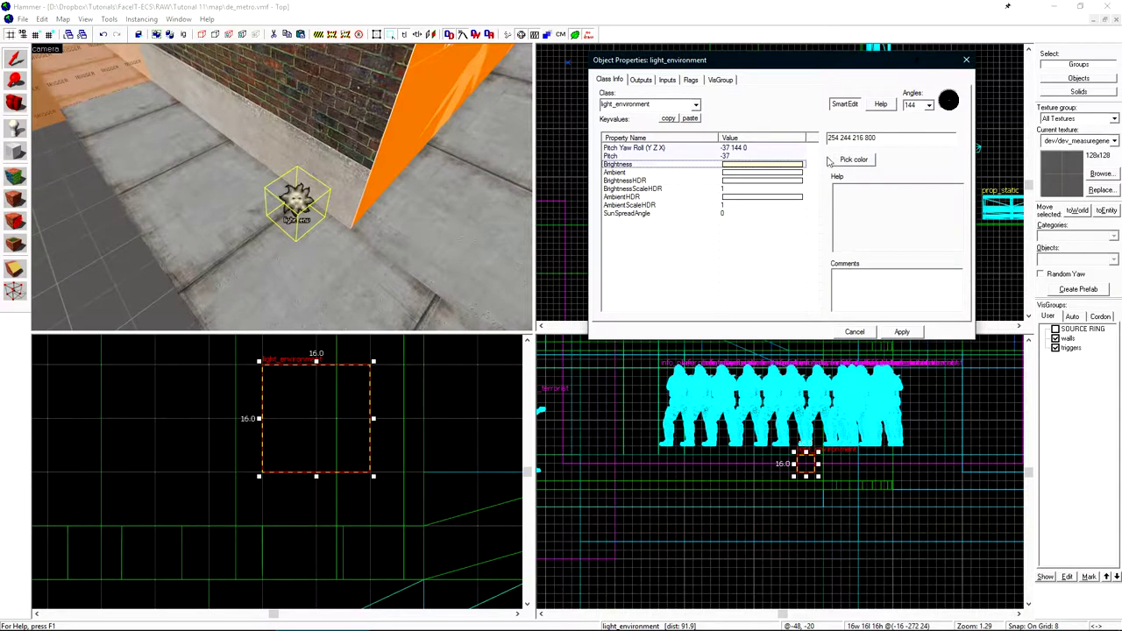
Examine the light_environment's BrightnessHDR, BrightnessScaleHDR, AmbientHDR and AmbientScaleHDR properties
{"action": "left_click", "coordinate": [773, 182]}
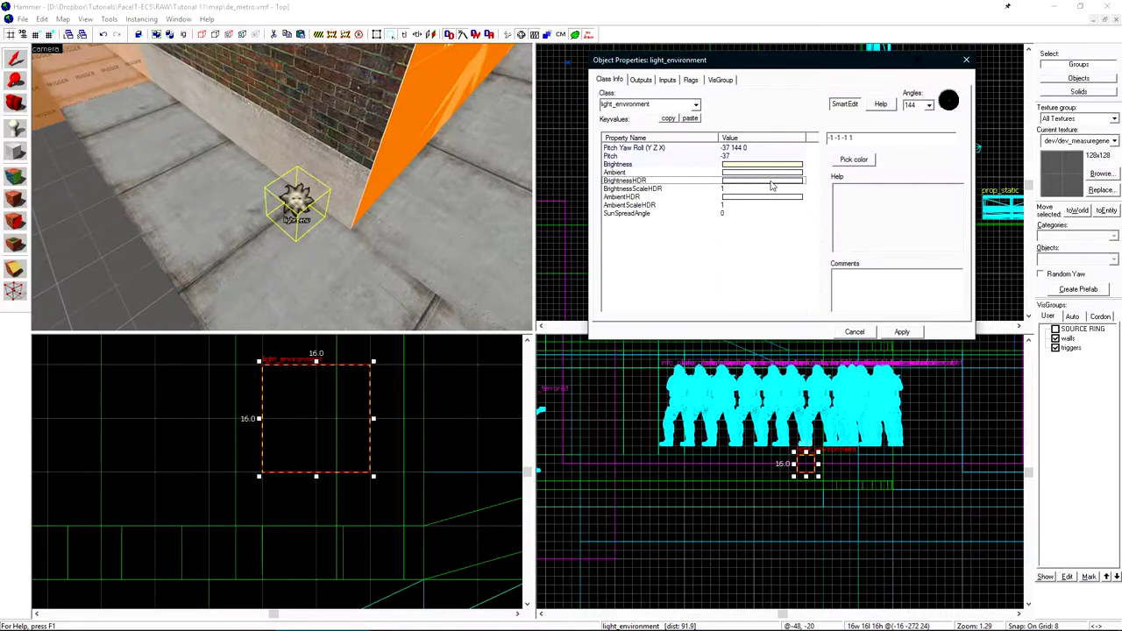
{"action": "left_click", "coordinate": [660, 190]}
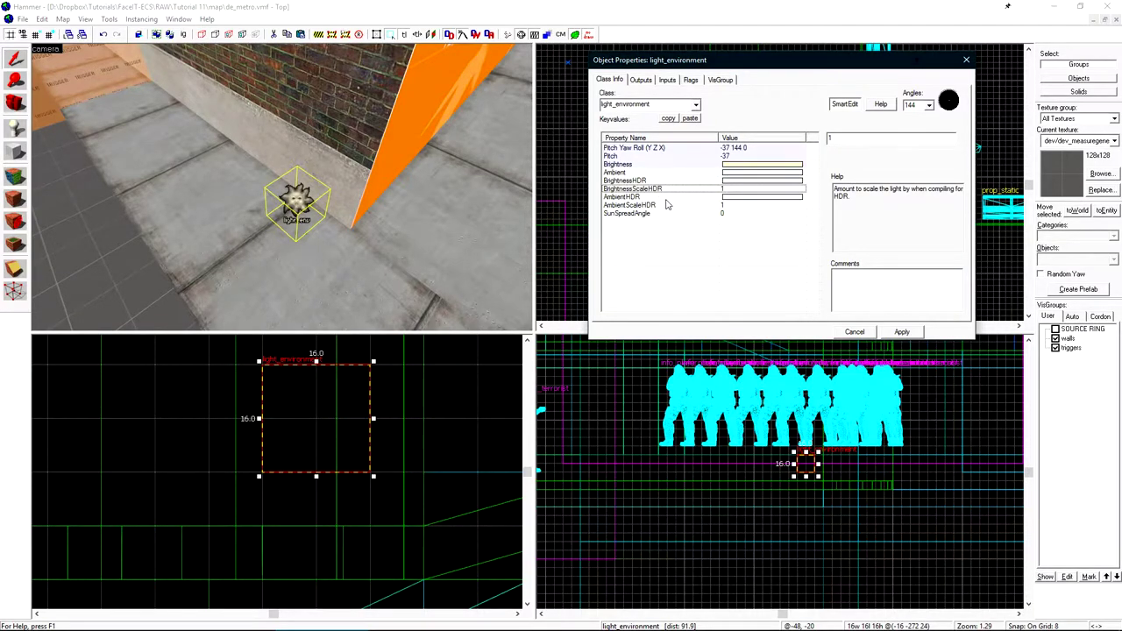
{"action": "left_click", "coordinate": [665, 199]}
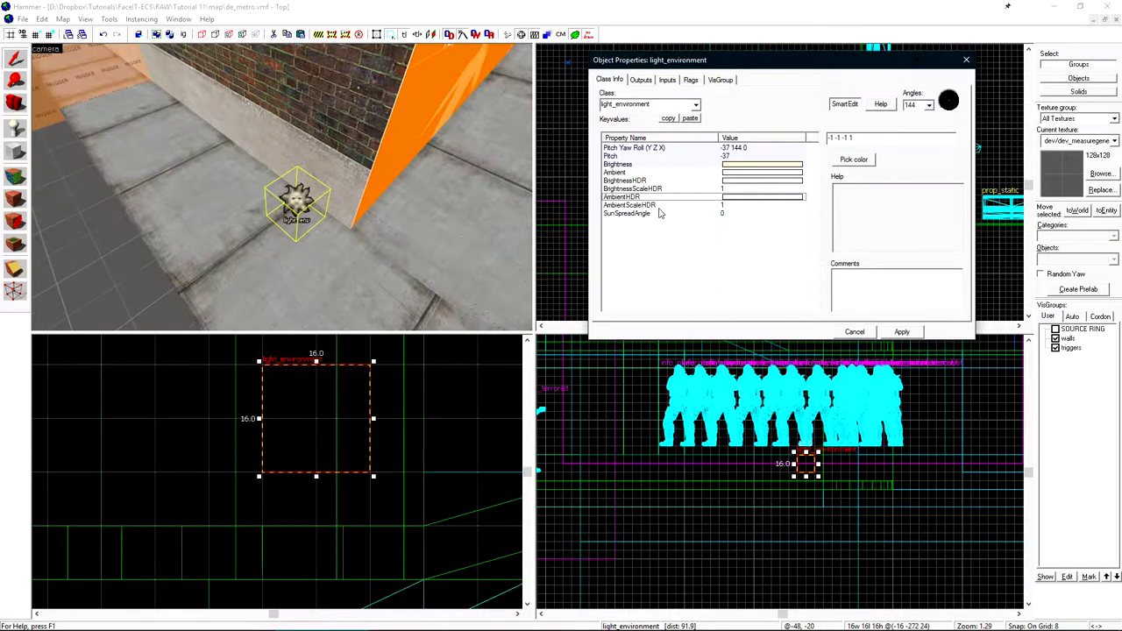
{"action": "left_click", "coordinate": [659, 207]}
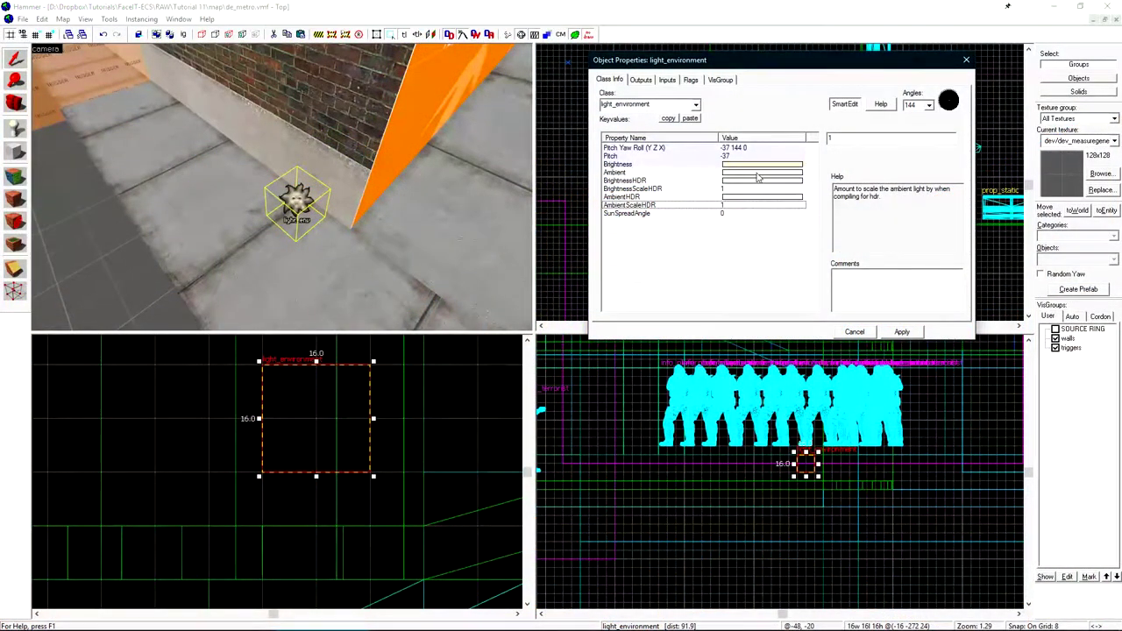
Set the light_environment's Ambient to the red color 228 78 82 with an intensity of 200
{"action": "left_click", "coordinate": [757, 174]}
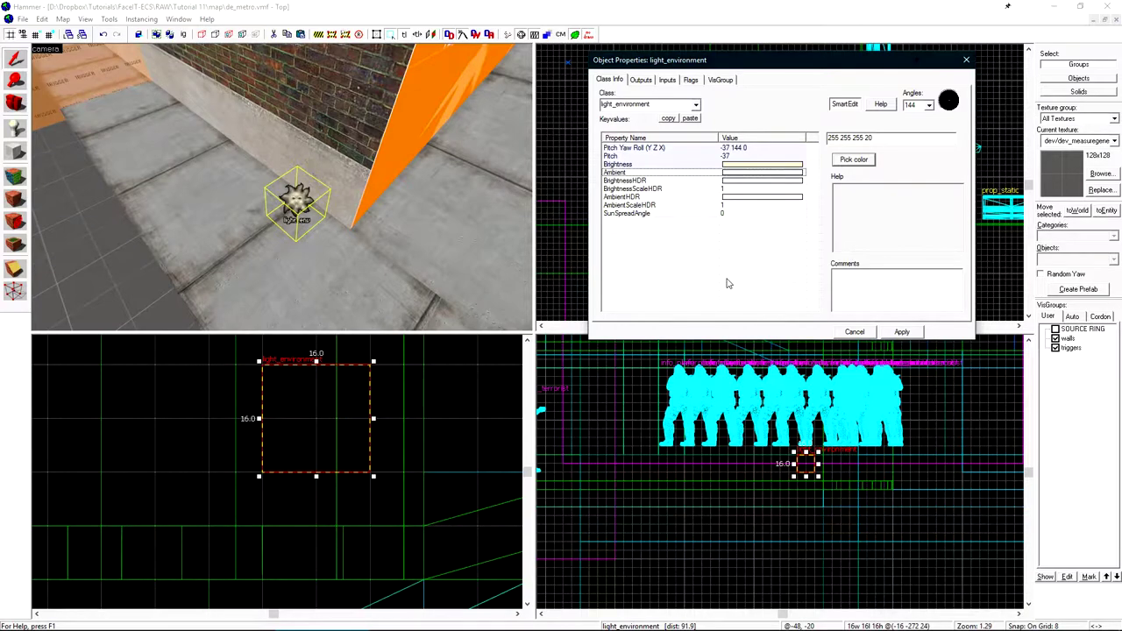
{"action": "left_click", "coordinate": [861, 165]}
{"action": "left_click", "coordinate": [886, 151]}
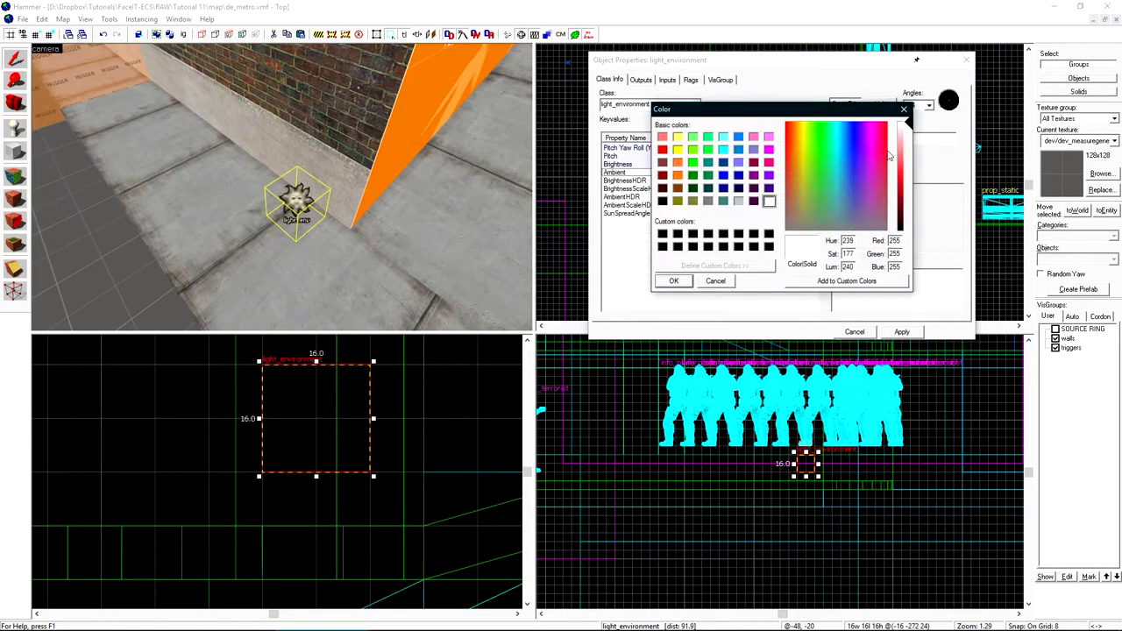
{"action": "left_click_drag", "start_coordinate": [903, 148], "coordinate": [906, 163]}
{"action": "left_click", "coordinate": [673, 280]}
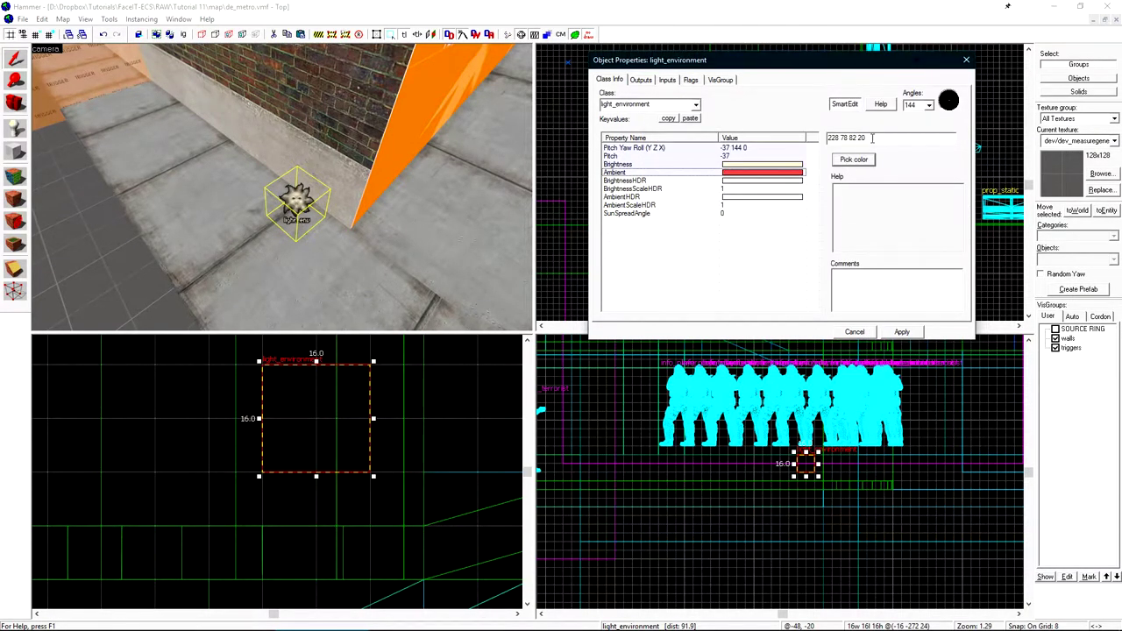
{"action": "type", "text": "0"}
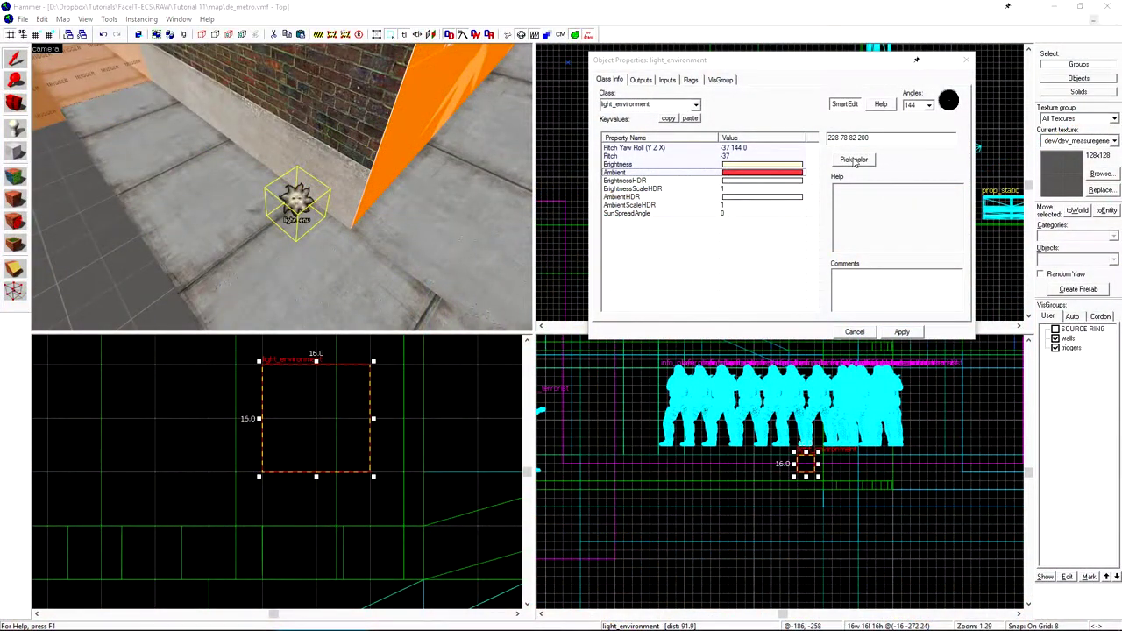
Change the Ambient color to a light blue, 156 173 243, and apply the light_environment's properties
{"action": "left_click", "coordinate": [855, 158]}
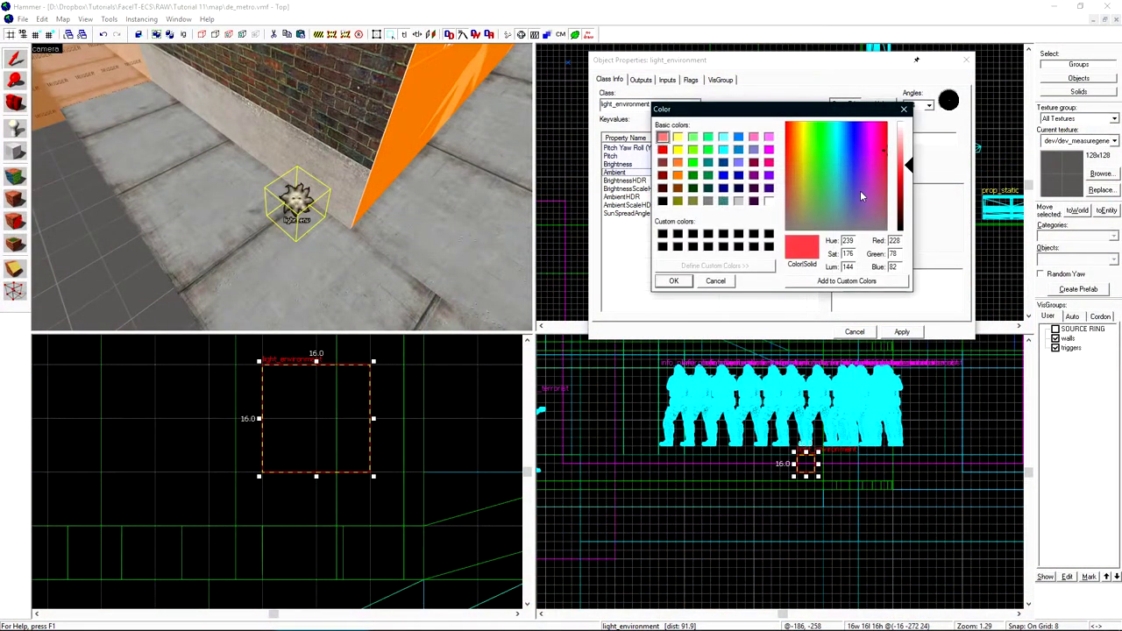
{"action": "left_click_drag", "start_coordinate": [860, 190], "coordinate": [856, 138]}
{"action": "left_click_drag", "start_coordinate": [908, 164], "coordinate": [849, 150]}
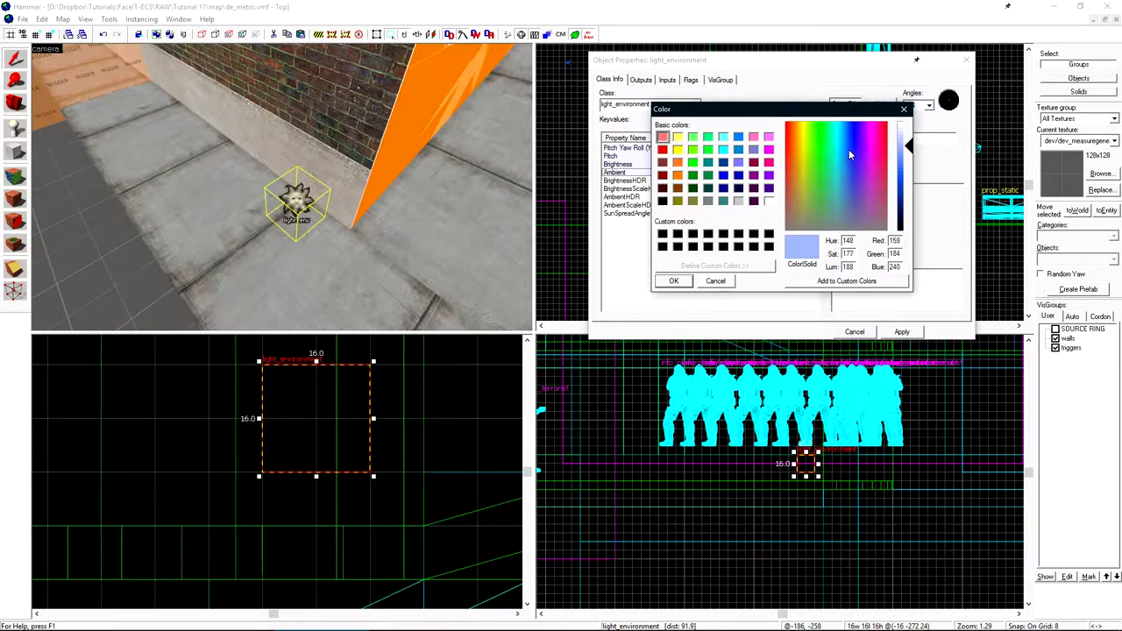
{"action": "left_click", "coordinate": [674, 281]}
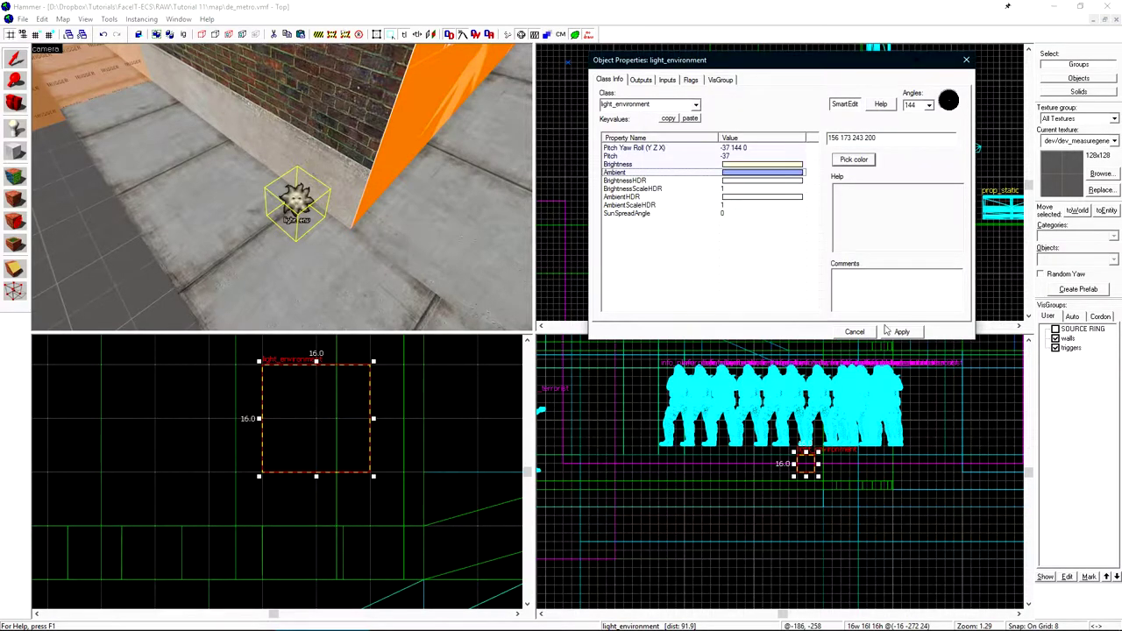
{"action": "left_click", "coordinate": [895, 331]}
{"action": "left_click_drag", "start_coordinate": [868, 139], "coordinate": [882, 139]}
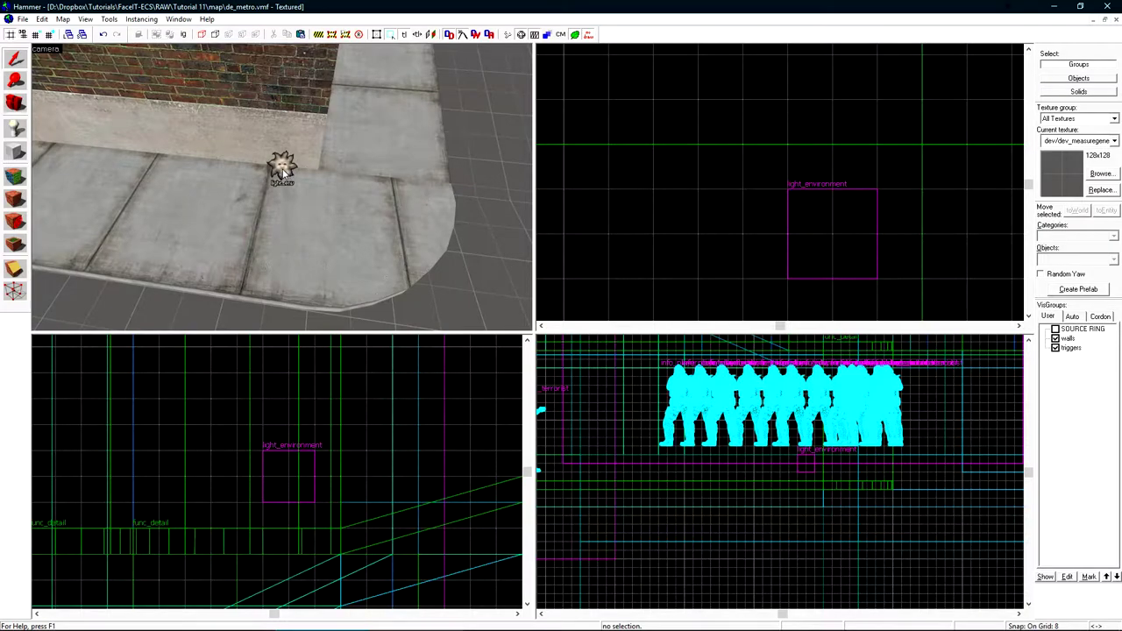
Duplicate the light_environment at the building's corner, placing the copy directly beside it at about (-32, -272, 24)
{"action": "key", "text": "w"}
{"action": "key", "text": "a"}
{"action": "left_click", "coordinate": [339, 146]}
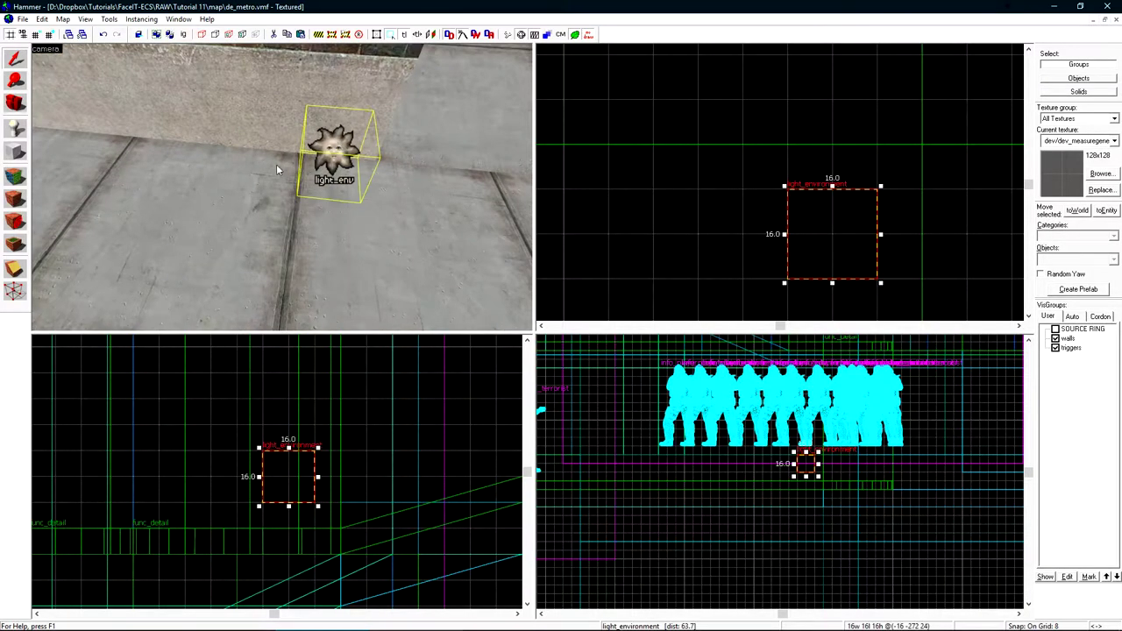
{"action": "scroll", "coordinate": [791, 197], "scroll_direction": "down", "scroll_amount": 2}
{"action": "left_click_drag", "start_coordinate": [813, 228], "coordinate": [761, 226], "text": "shift"}
Change the class of the duplicated light_environment to env_sun
{"action": "key", "text": "alt+Return"}
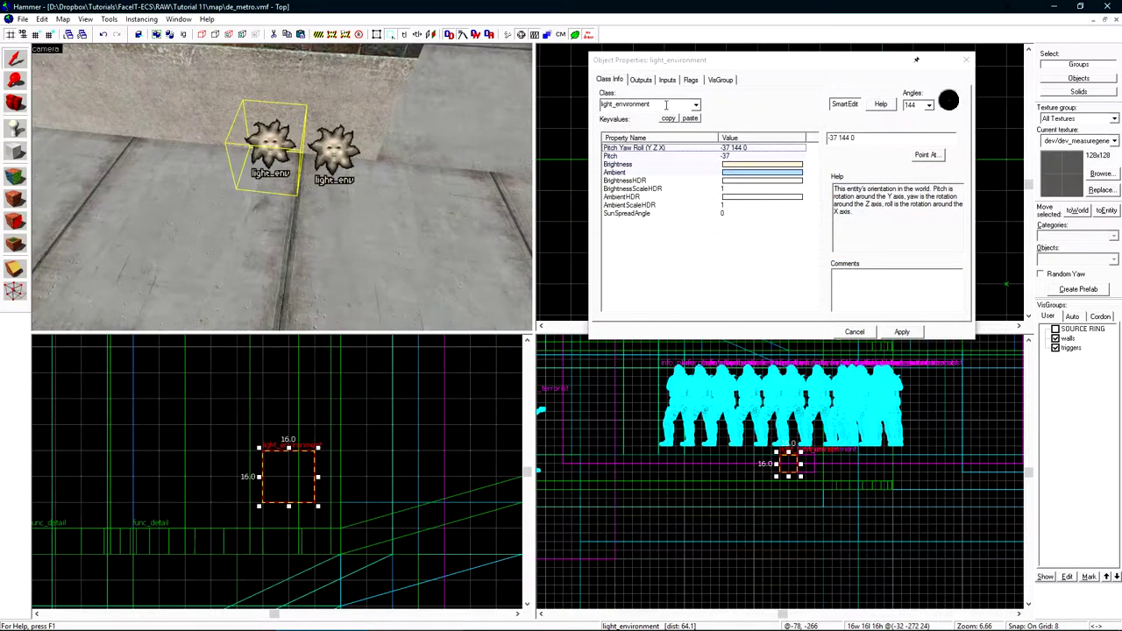
{"action": "double_click", "coordinate": [666, 105]}
{"action": "type", "text": "env_sun"}
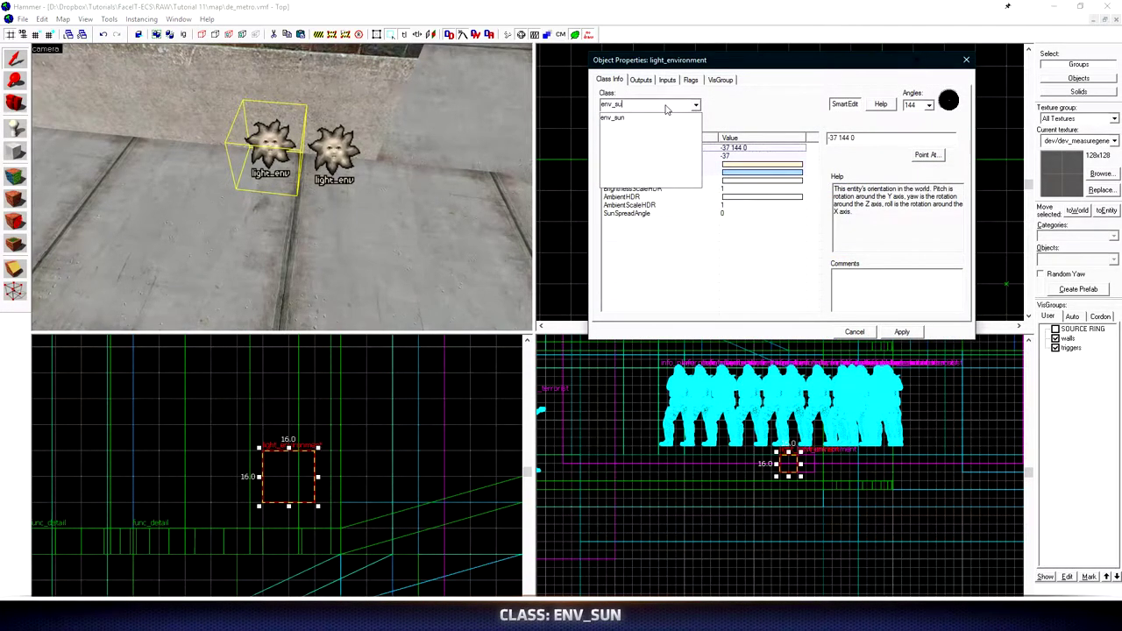
{"action": "key", "text": "Return"}
Check the env_sun's Pitch Yaw Roll and set its Size to 24
{"action": "left_click", "coordinate": [726, 173]}
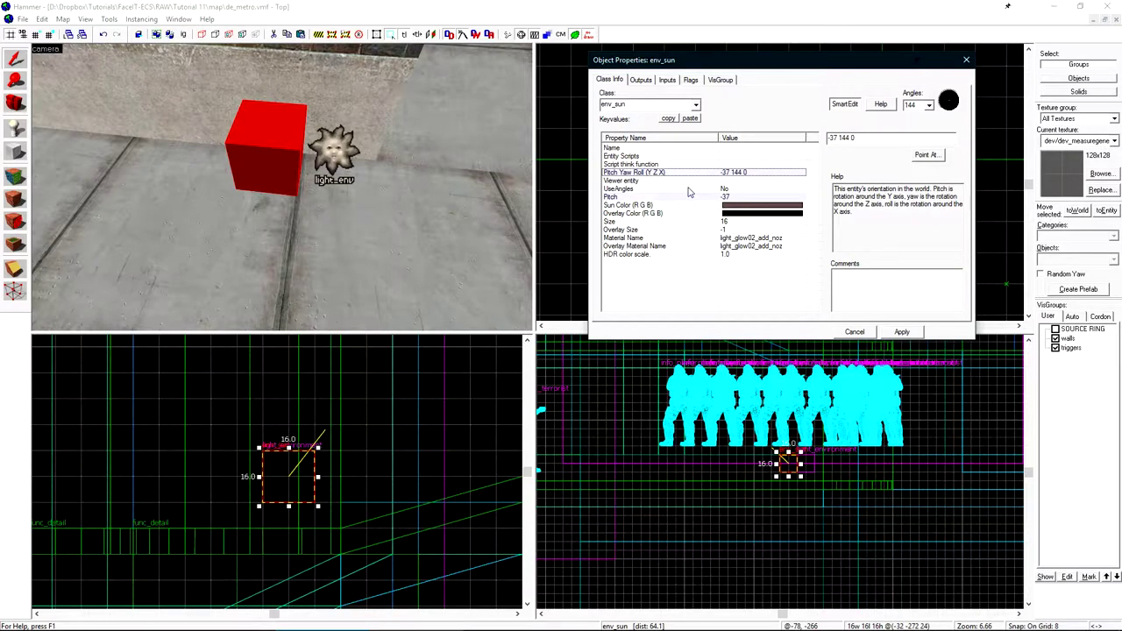
{"action": "left_click", "coordinate": [727, 222]}
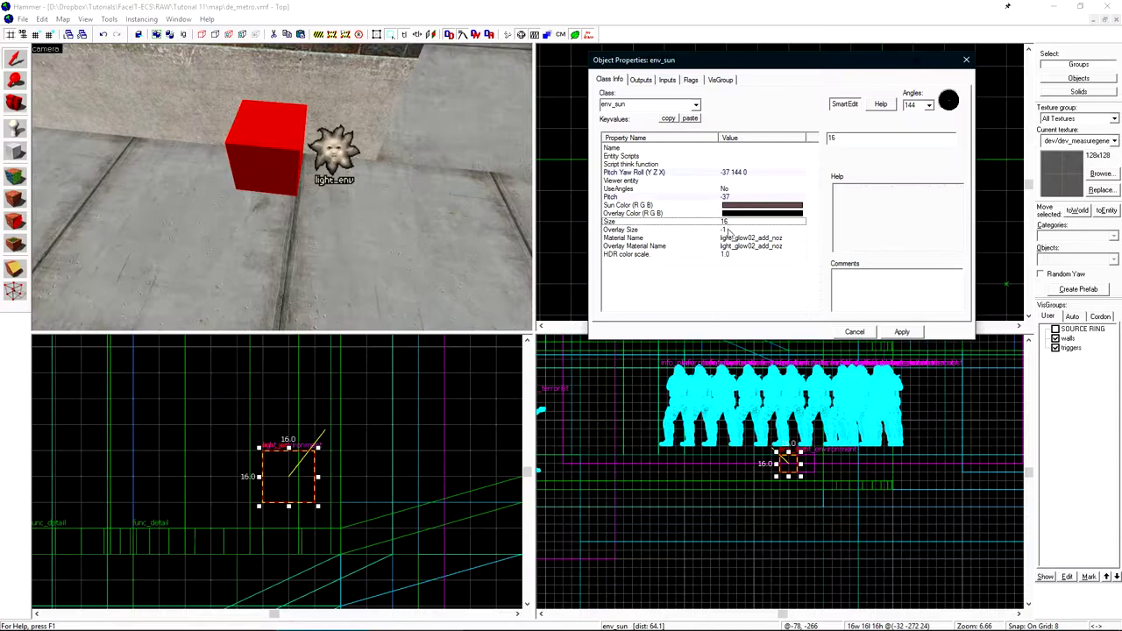
{"action": "left_click", "coordinate": [729, 231]}
{"action": "left_click", "coordinate": [730, 221]}
{"action": "left_click", "coordinate": [731, 230]}
{"action": "left_click", "coordinate": [735, 222]}
{"action": "left_click_drag", "start_coordinate": [849, 141], "coordinate": [799, 153]}
{"action": "type", "text": "24"}
Set the env_sun's UseAngles property to Yes
{"action": "left_click", "coordinate": [706, 189]}
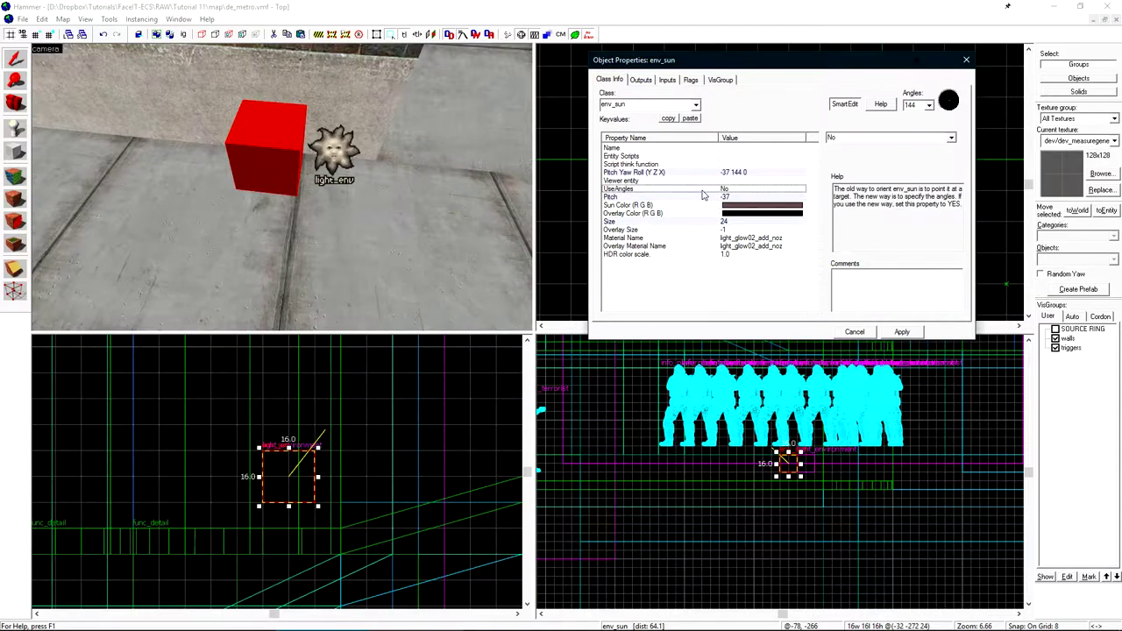
{"action": "left_click", "coordinate": [952, 139]}
{"action": "left_click", "coordinate": [940, 155]}
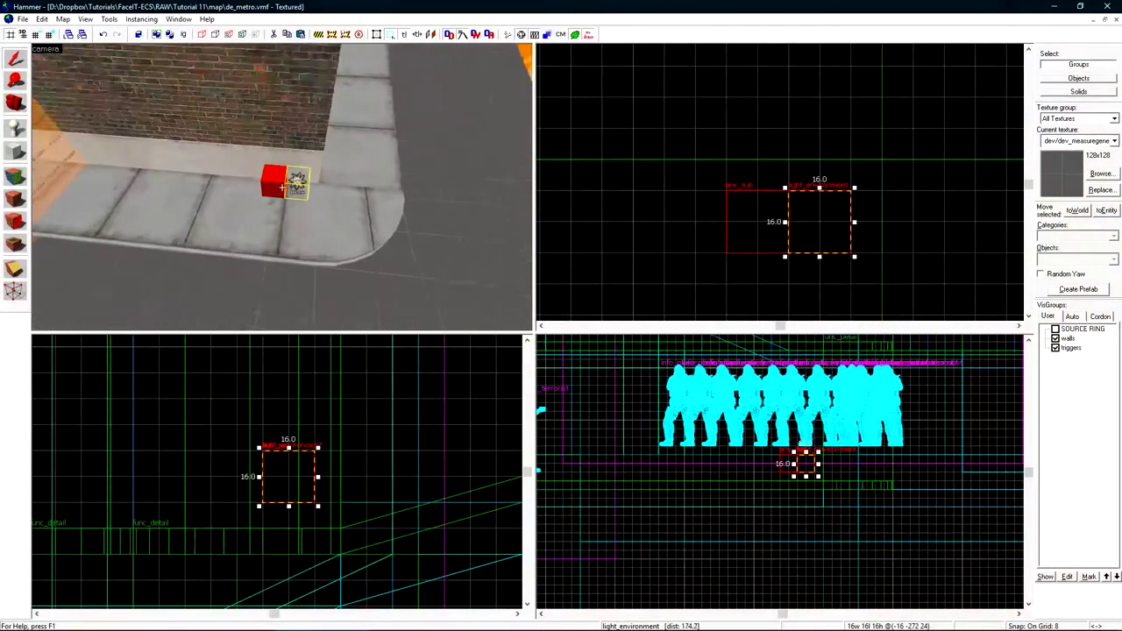
Go into the orange-walled indoor room and place a new entity on its floor
{"action": "key", "text": "w"}
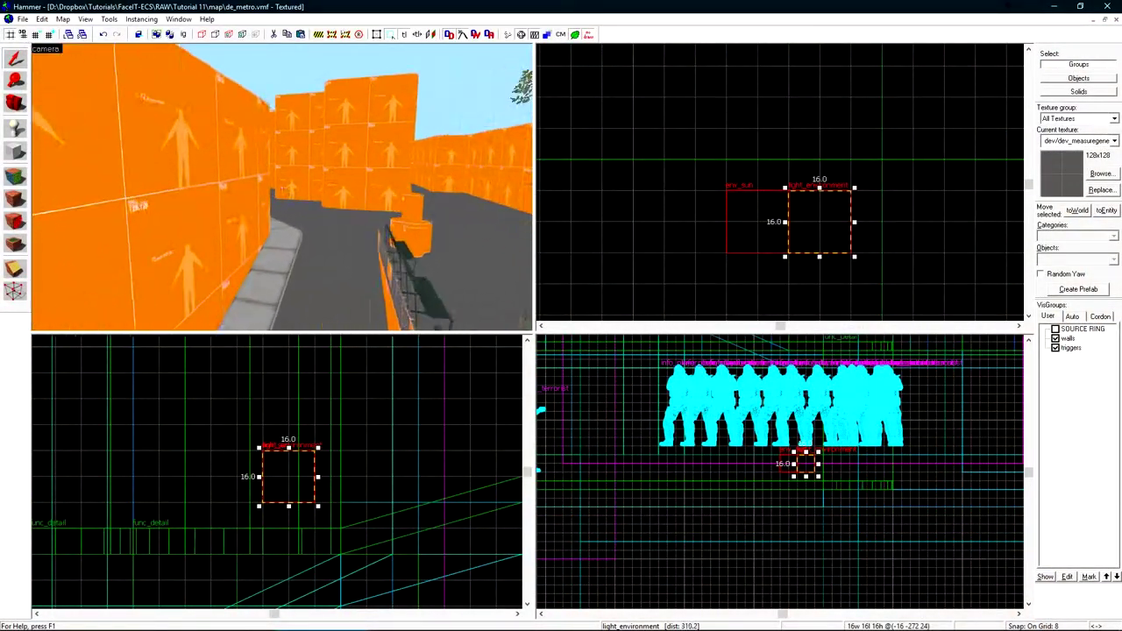
{"action": "key", "text": "w"}
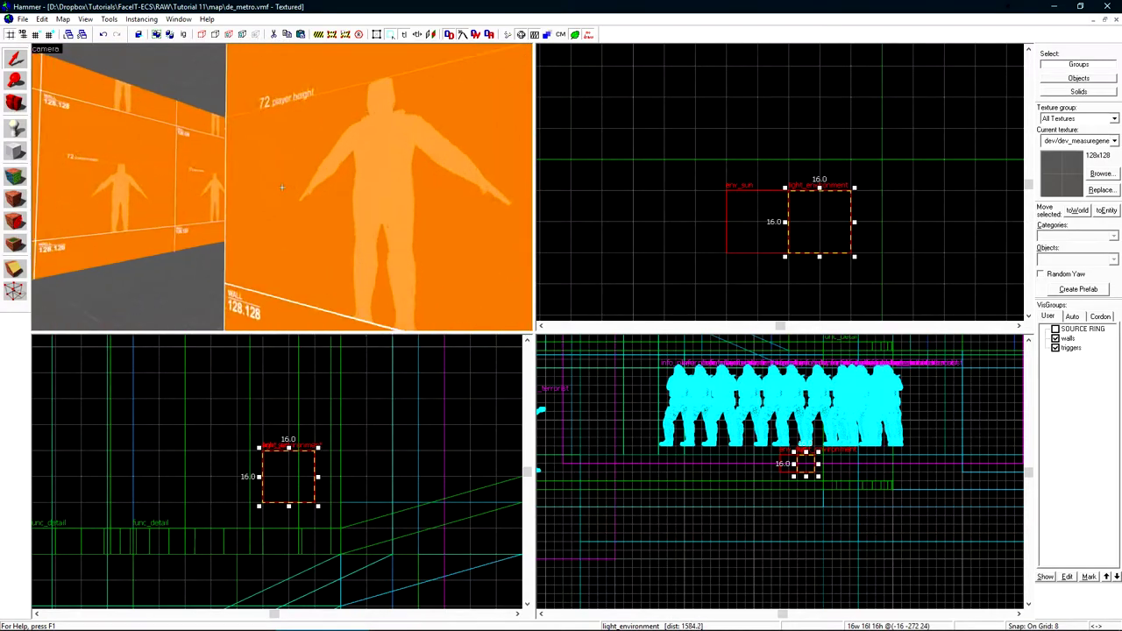
{"action": "key", "text": "w"}
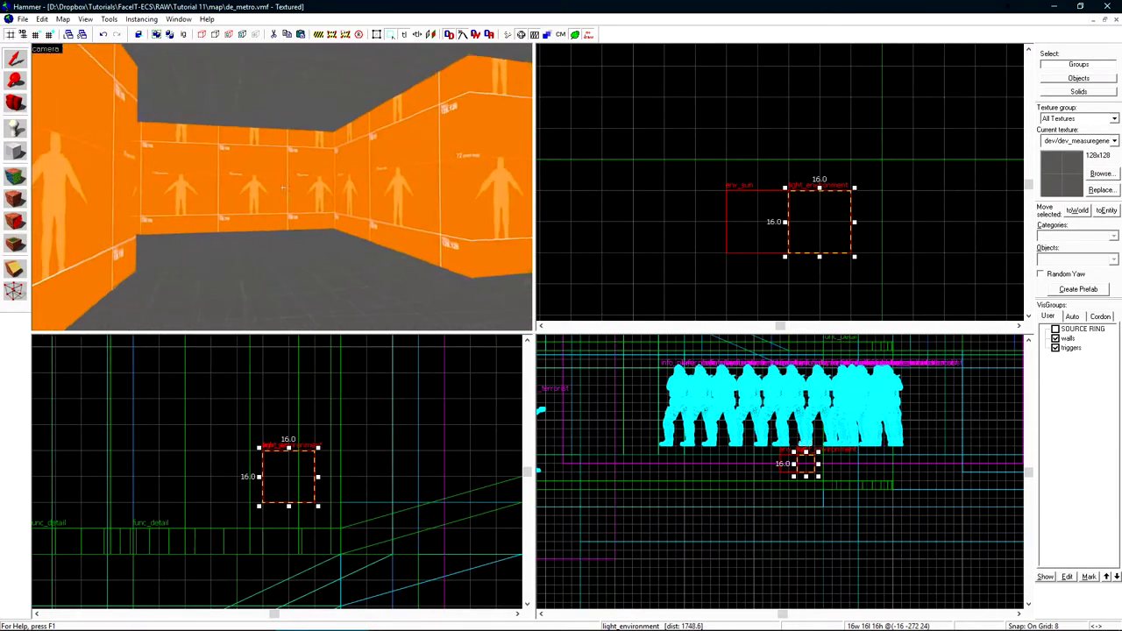
{"action": "key", "text": "shift+e"}
{"action": "left_click", "coordinate": [308, 285]}
{"action": "key", "text": "shift+s"}
Change the class of the entity on the room's floor to prop_static
{"action": "key", "text": "alt+Return"}
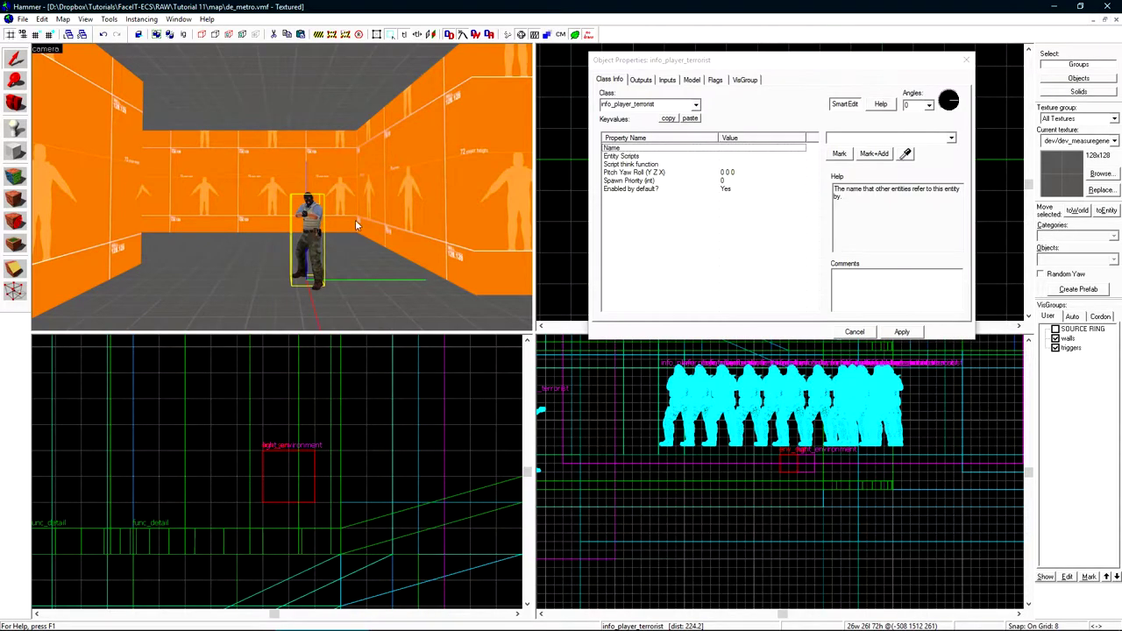
{"action": "type", "text": "prop_static"}
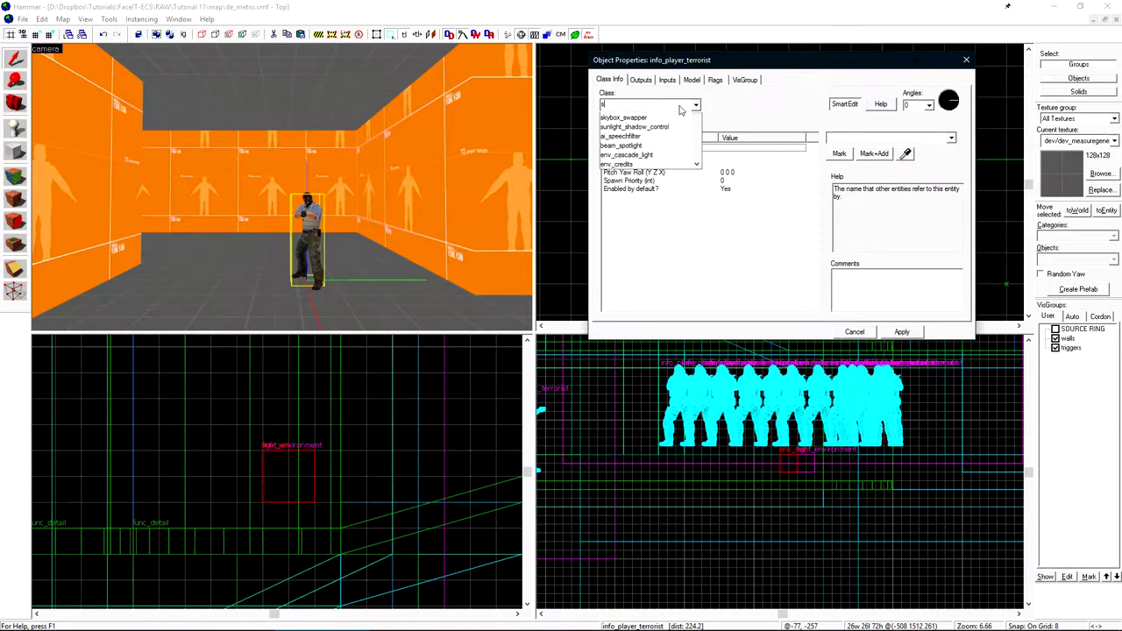
{"action": "key", "text": "Return"}
Filter the models by "lightbu" and assign props_lighting\lightbulb01a.mdl as the prop_static's world model
{"action": "double_click", "coordinate": [670, 241]}
{"action": "type", "text": "lightbu"}
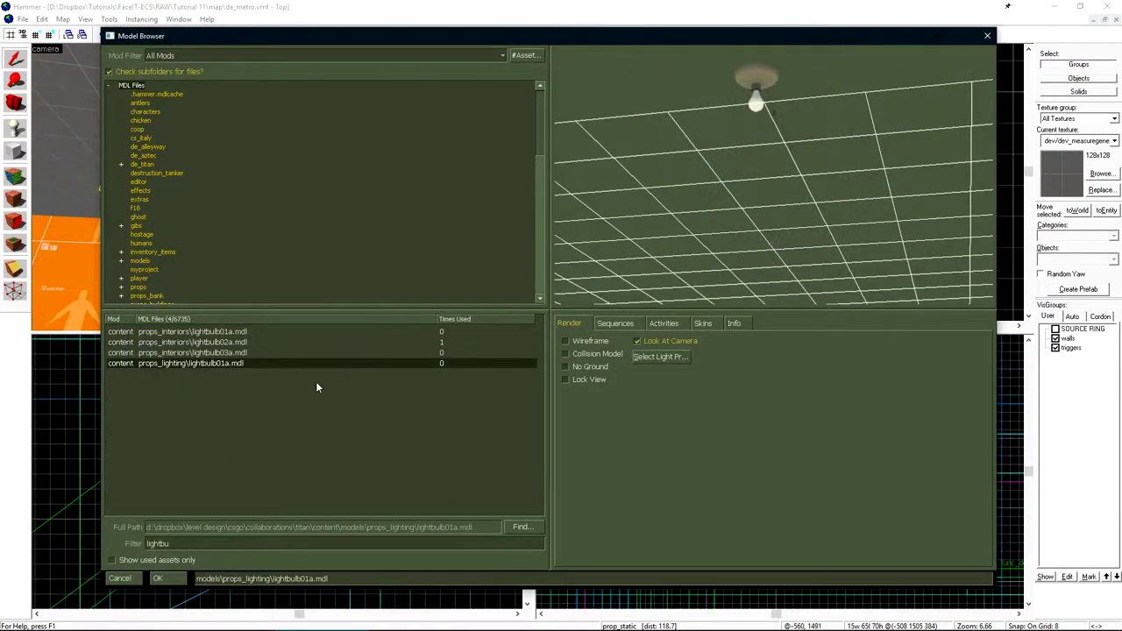
{"action": "left_click", "coordinate": [200, 364]}
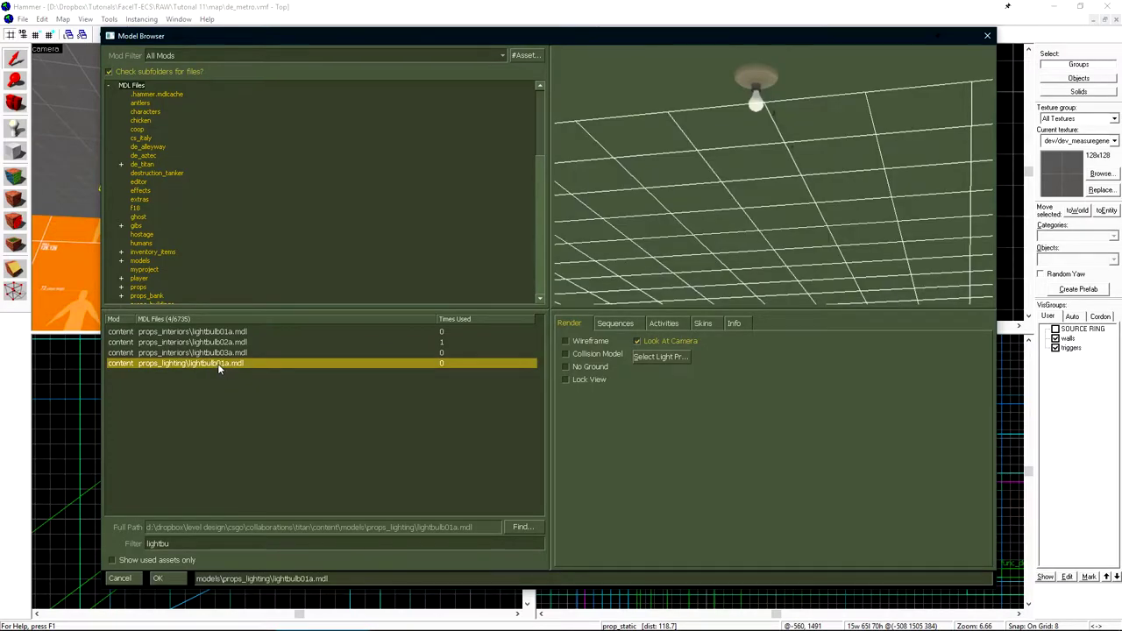
{"action": "double_click", "coordinate": [225, 365]}
{"action": "left_click", "coordinate": [950, 328]}
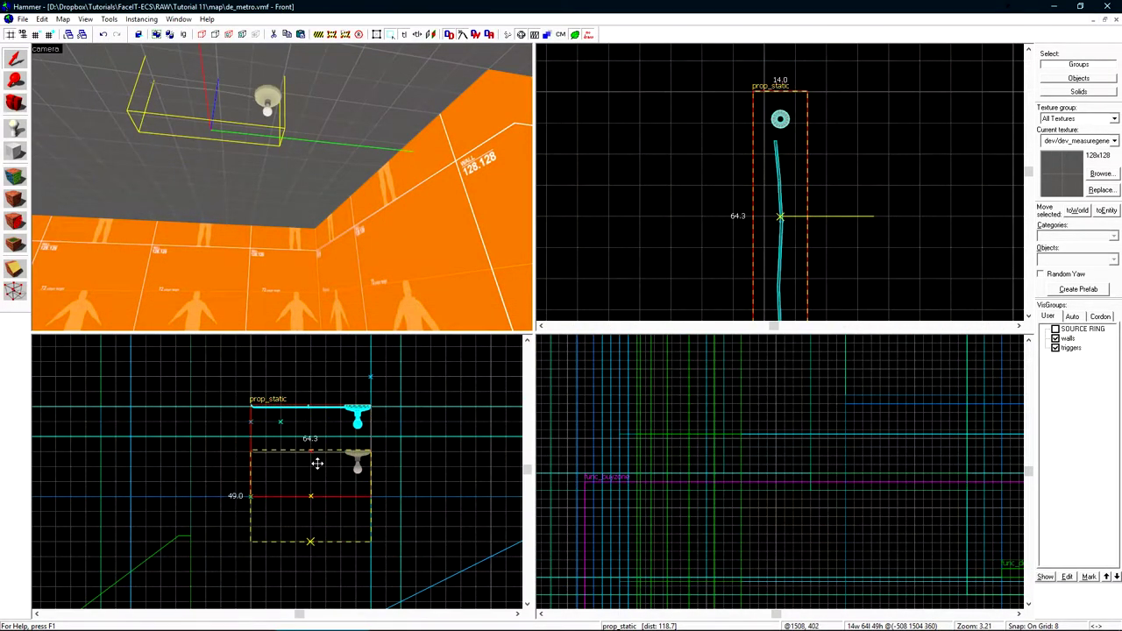
Raise the light bulb prop flush against the room's ceiling, with grid snapping off for the fine adjustment, and deselect it
{"action": "scroll", "coordinate": [762, 176], "scroll_direction": "down", "scroll_amount": 5}
{"action": "scroll", "coordinate": [762, 175], "scroll_direction": "up", "scroll_amount": 6}
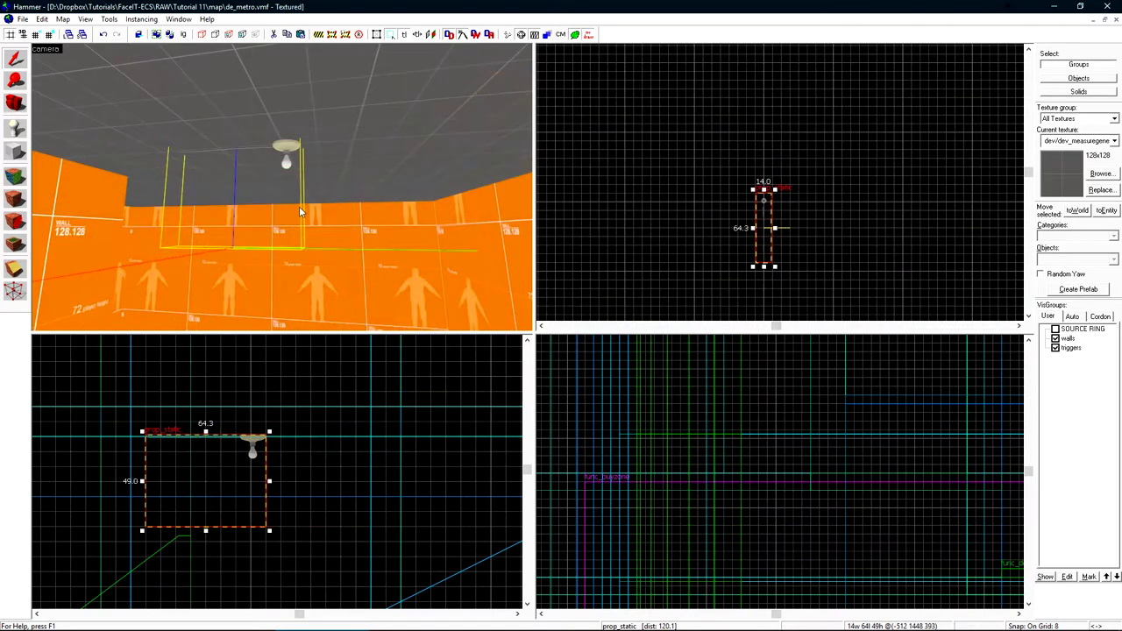
{"action": "scroll", "coordinate": [266, 456], "scroll_direction": "up", "scroll_amount": 10}
{"action": "left_click_drag", "start_coordinate": [203, 396], "coordinate": [204, 403]}
{"action": "key", "text": "shift+w"}
{"action": "left_click", "coordinate": [347, 433]}
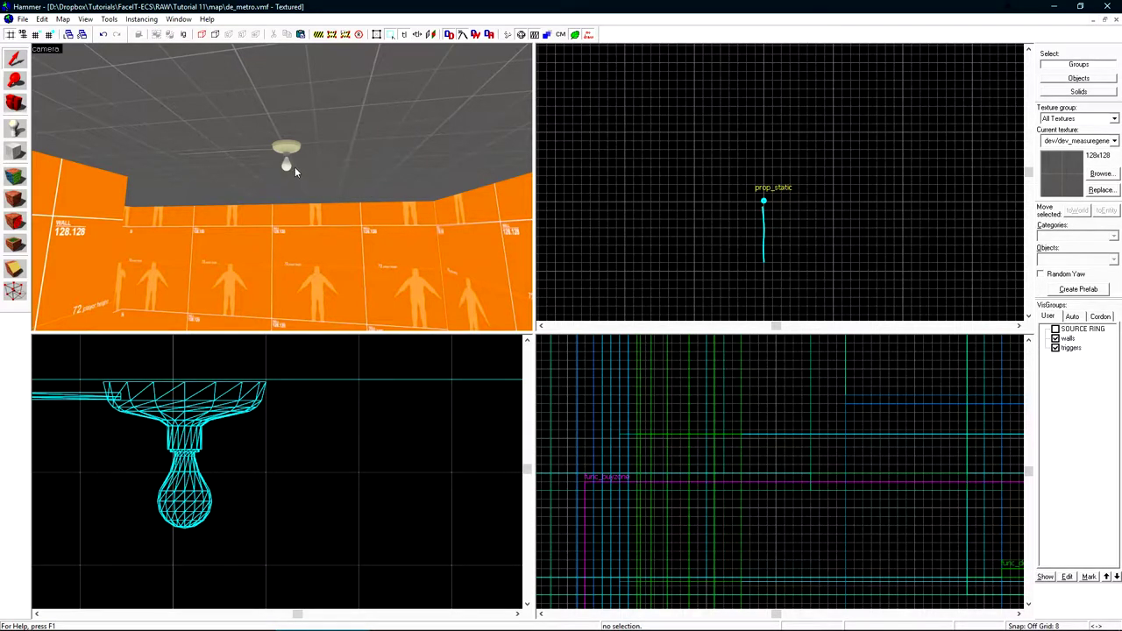
Duplicate the ceiling light bulb prop slightly below the original, at about (-512, 1452, 372), and open the copy's object properties
{"action": "left_click", "coordinate": [292, 165]}
{"action": "scroll", "coordinate": [349, 397], "scroll_direction": "down", "scroll_amount": 9}
{"action": "left_click_drag", "start_coordinate": [300, 406], "coordinate": [309, 452], "text": "shift"}
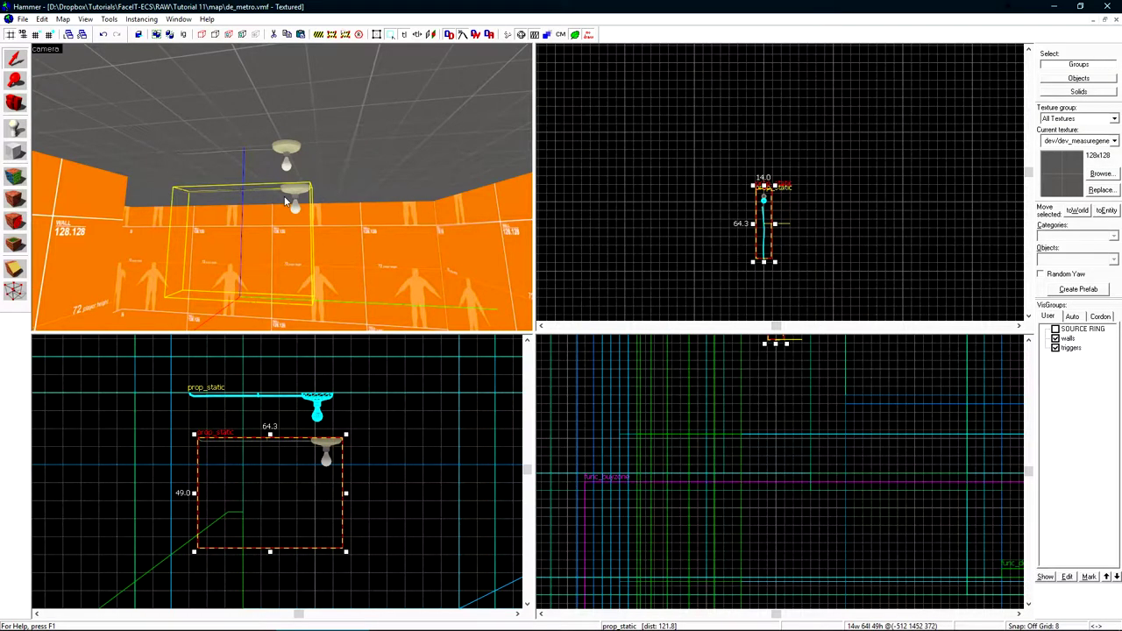
{"action": "key", "text": "alt+Return"}
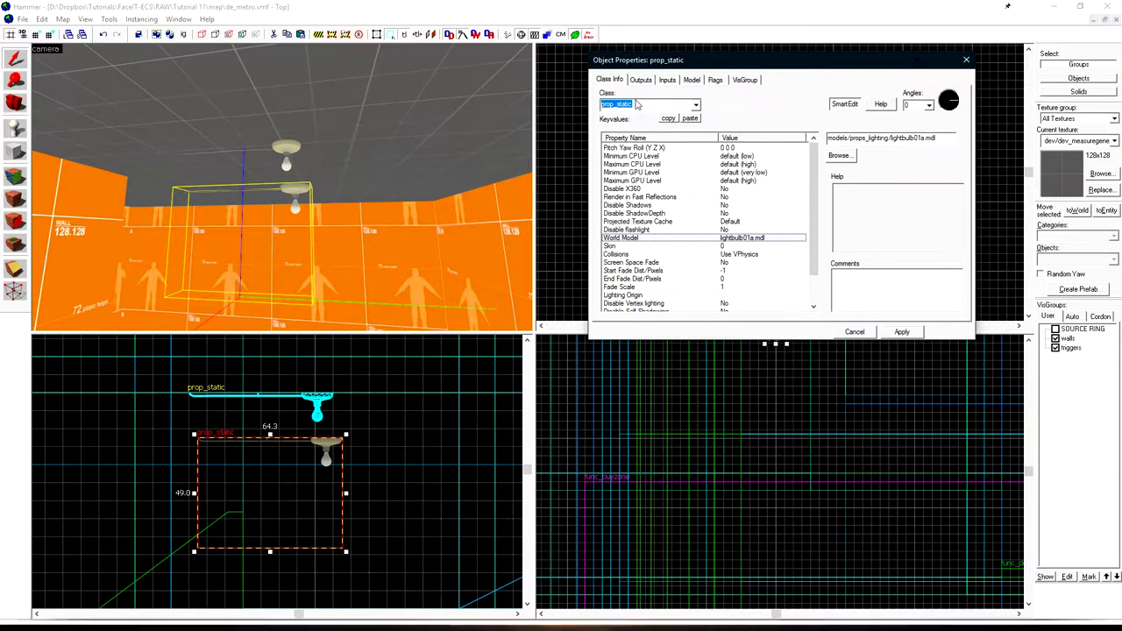
Change the duplicated bulb prop's class to light and place the entity just beneath the ceiling bulb, at about (-512, 1472, 384)
{"action": "type", "text": "light"}
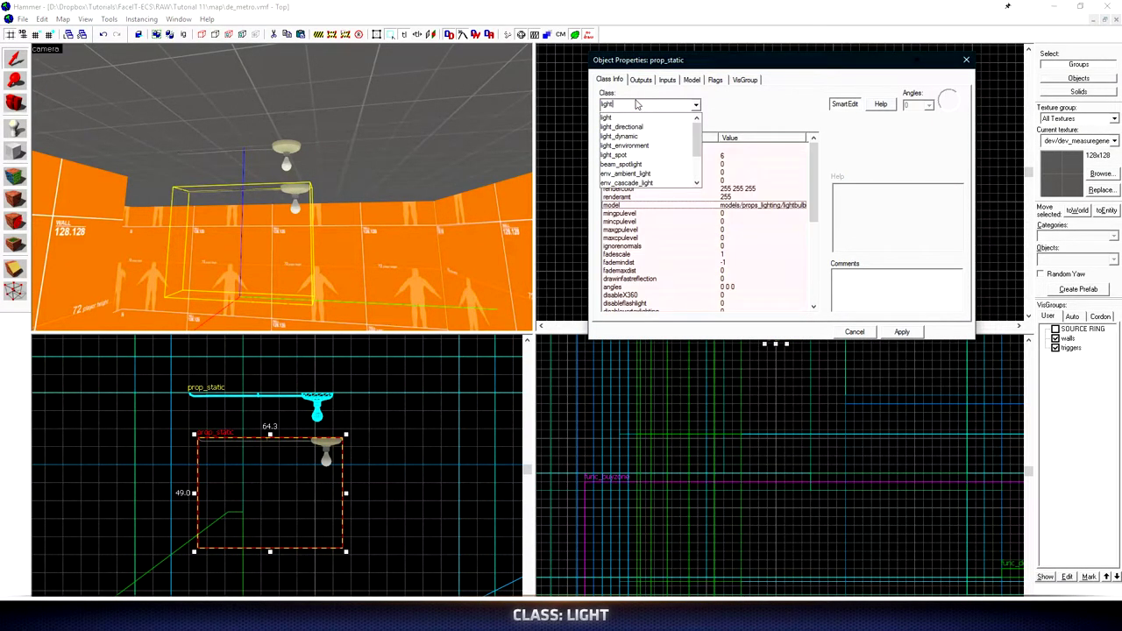
{"action": "key", "text": "Return"}
{"action": "left_click", "coordinate": [898, 336]}
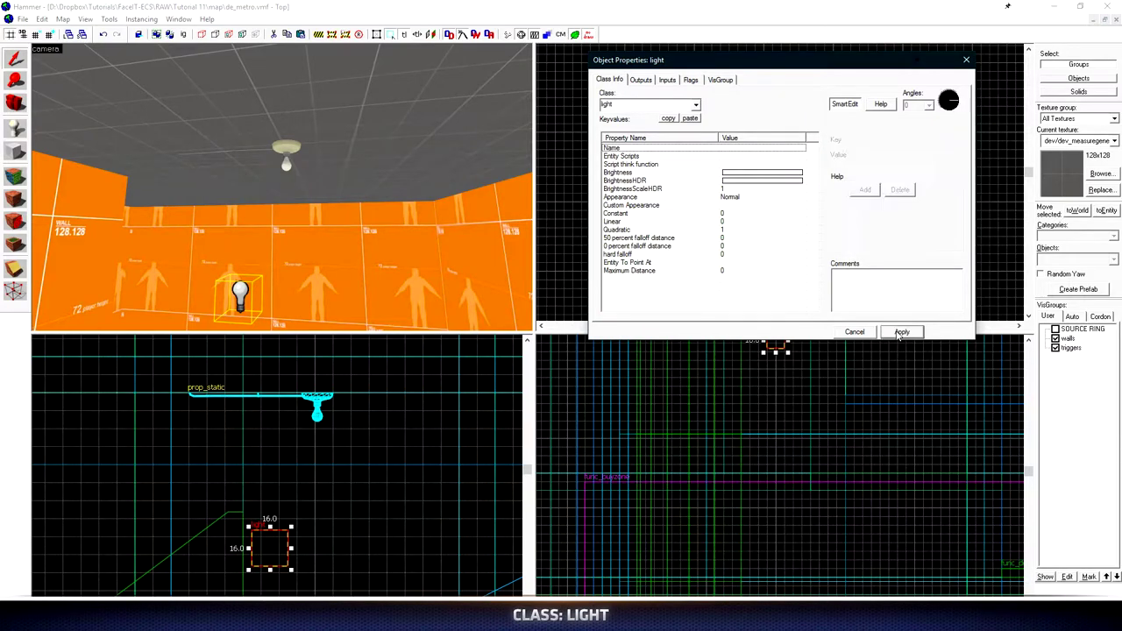
{"action": "scroll", "coordinate": [268, 481], "scroll_direction": "down", "scroll_amount": 1}
{"action": "scroll", "coordinate": [273, 496], "scroll_direction": "up", "scroll_amount": 2}
{"action": "left_click_drag", "start_coordinate": [273, 546], "coordinate": [324, 456]}
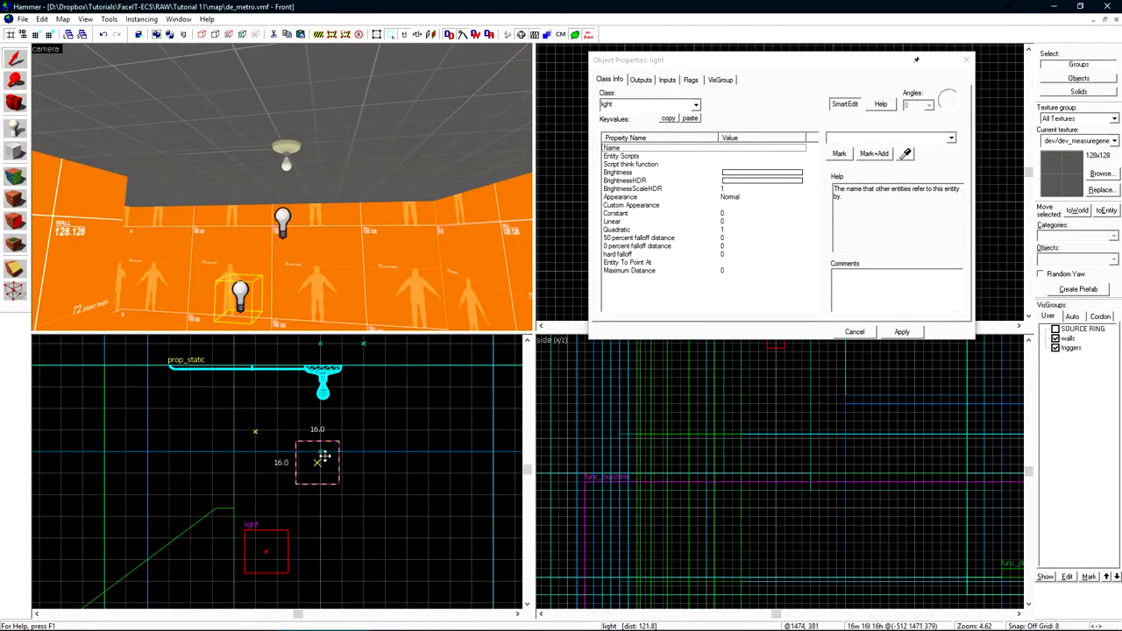
Select the ceiling bulb prop and shift it slightly so the bulb is centred over the light entity
{"action": "left_click", "coordinate": [283, 150]}
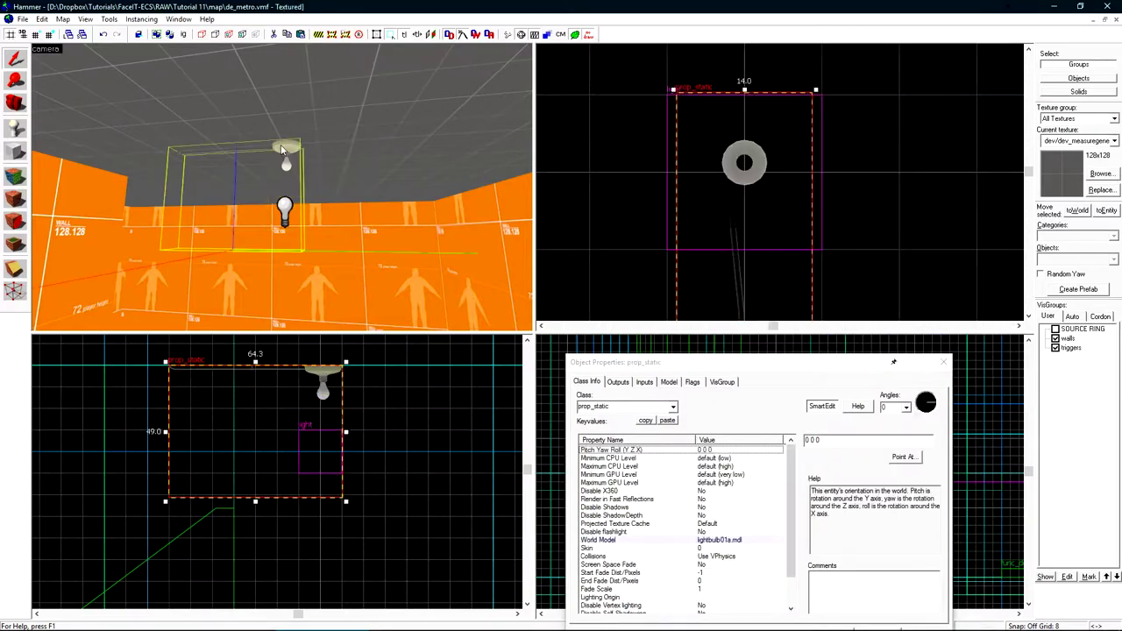
{"action": "left_click_drag", "start_coordinate": [777, 185], "coordinate": [777, 195]}
{"action": "scroll", "coordinate": [288, 149], "scroll_direction": "up", "scroll_amount": 3}
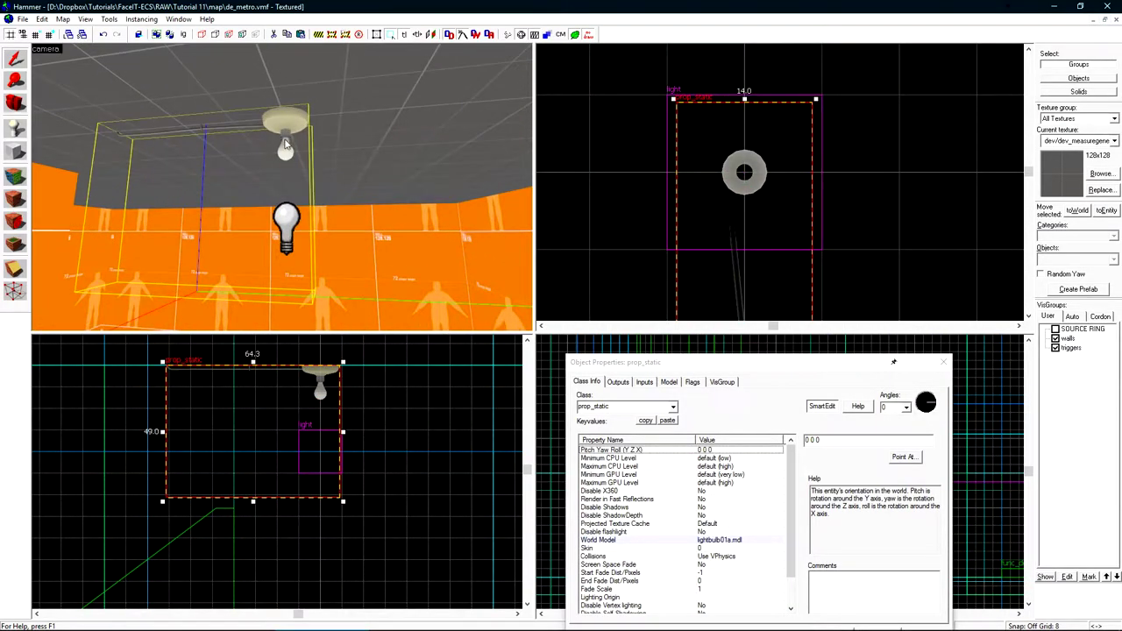
Examine the light entity's Brightness, BrightnessHDR, BrightnessScaleHDR, Appearance and Custom Appearance properties
{"action": "left_click", "coordinate": [286, 226]}
{"action": "scroll", "coordinate": [342, 350], "scroll_direction": "up", "scroll_amount": 2}
{"action": "left_click_drag", "start_coordinate": [659, 349], "coordinate": [471, 189]}
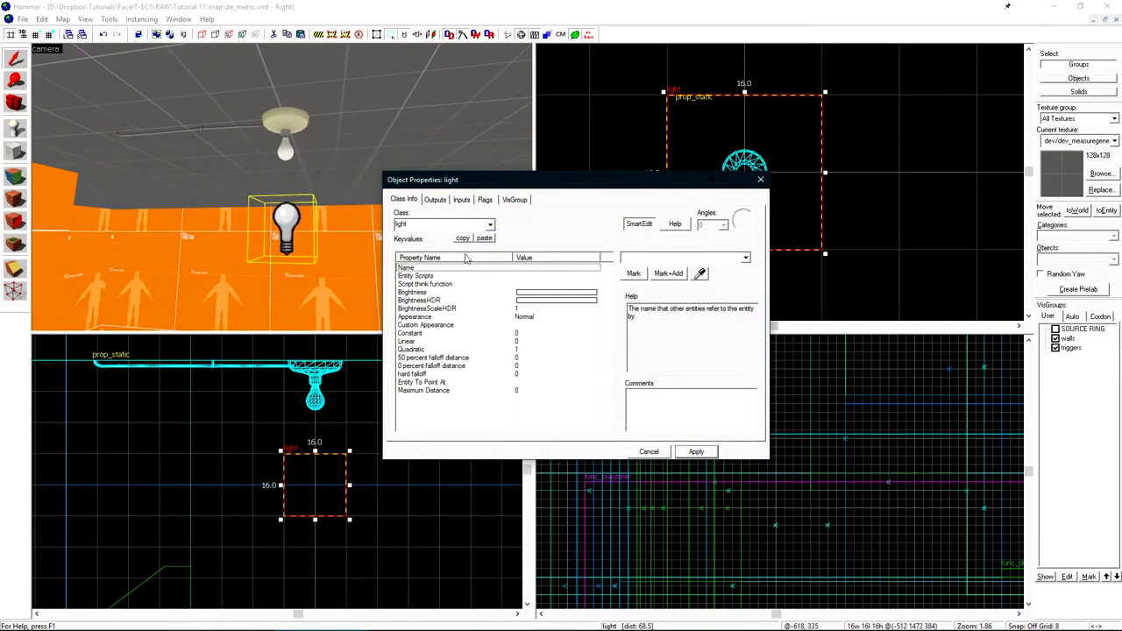
{"action": "left_click", "coordinate": [449, 301]}
{"action": "left_click", "coordinate": [457, 309]}
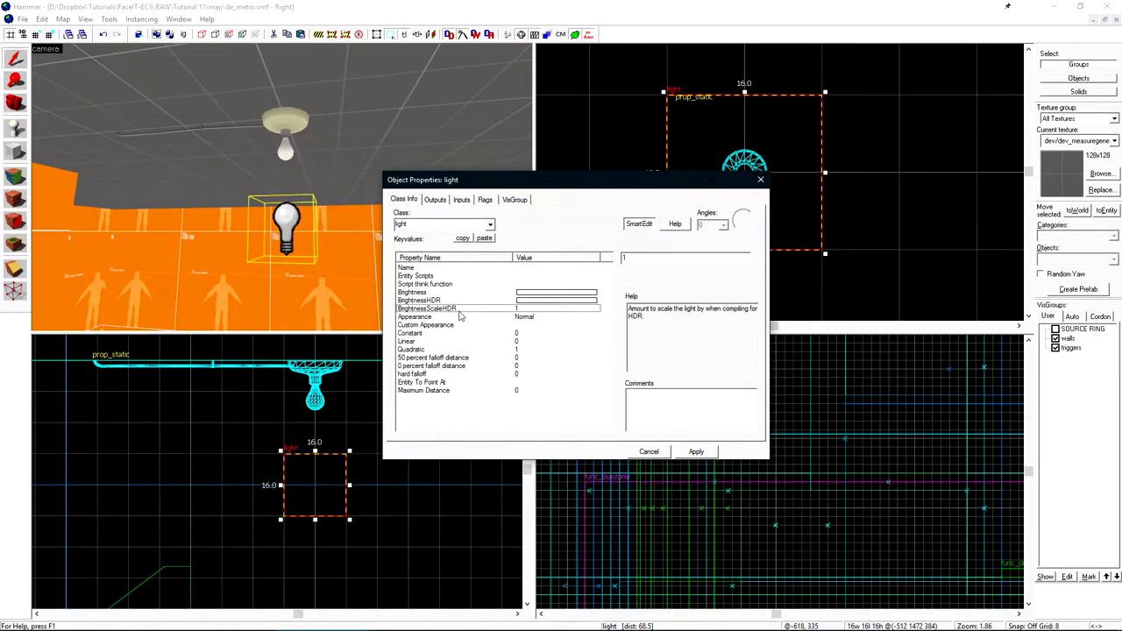
{"action": "left_click", "coordinate": [436, 301]}
{"action": "left_click", "coordinate": [447, 311]}
{"action": "left_click", "coordinate": [436, 300]}
{"action": "left_click", "coordinate": [445, 309]}
{"action": "left_click", "coordinate": [441, 300]}
{"action": "left_click", "coordinate": [445, 310]}
{"action": "left_click", "coordinate": [442, 301]}
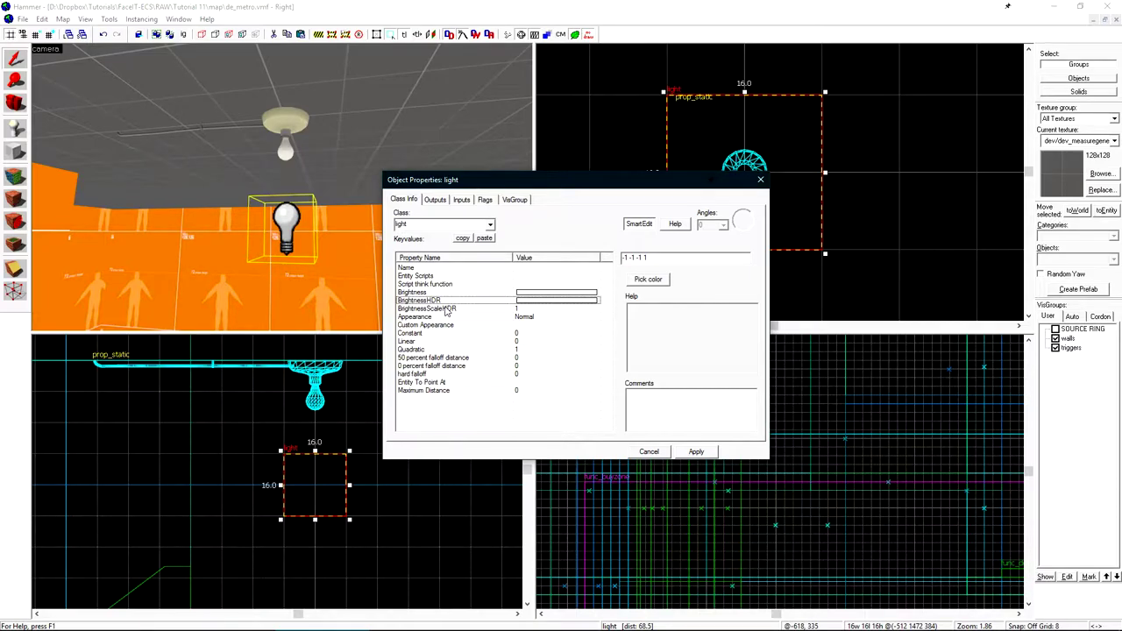
{"action": "left_click", "coordinate": [467, 316]}
{"action": "left_click", "coordinate": [456, 326]}
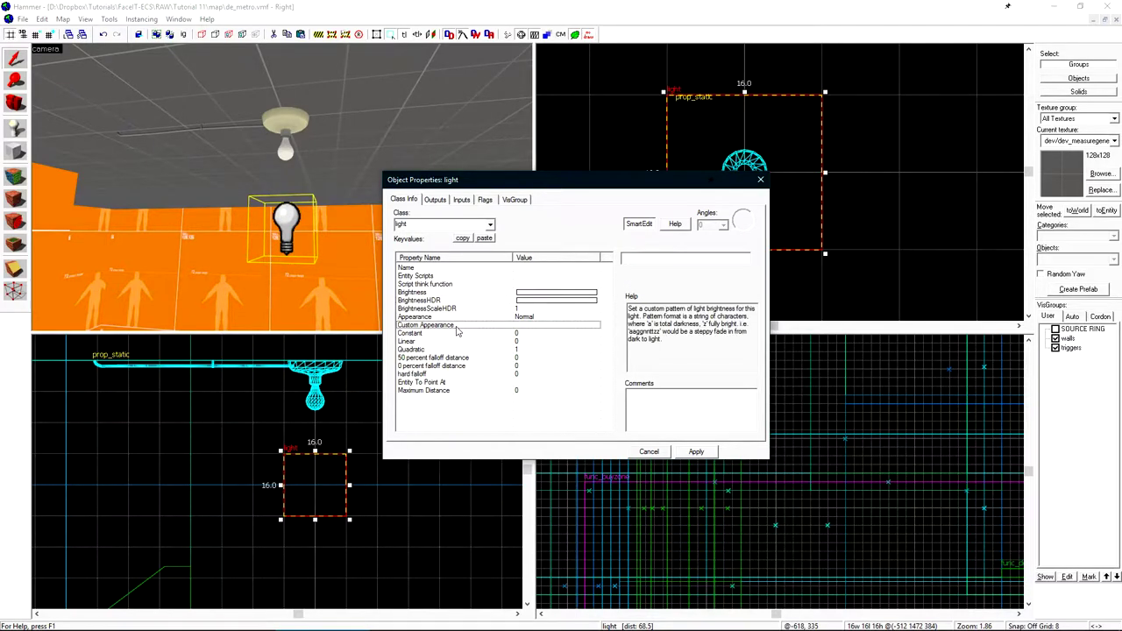
{"action": "left_click", "coordinate": [431, 268]}
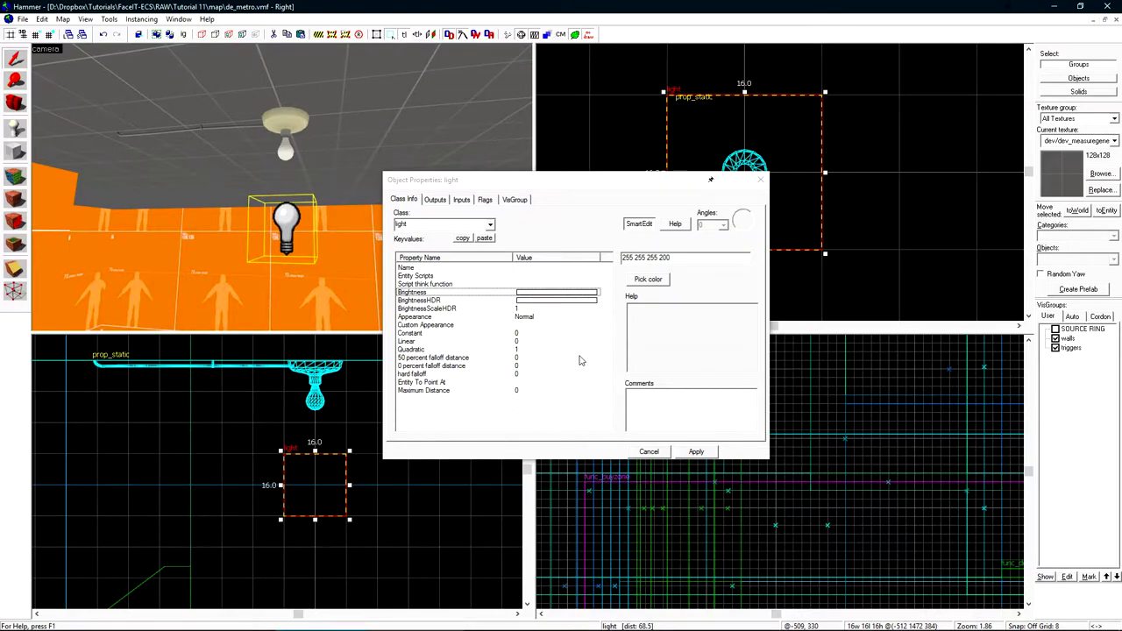
Set the light's Brightness to a warm white 255 248 225 at intensity 250, and lower the entity further below the bulb
{"action": "left_click", "coordinate": [648, 278]}
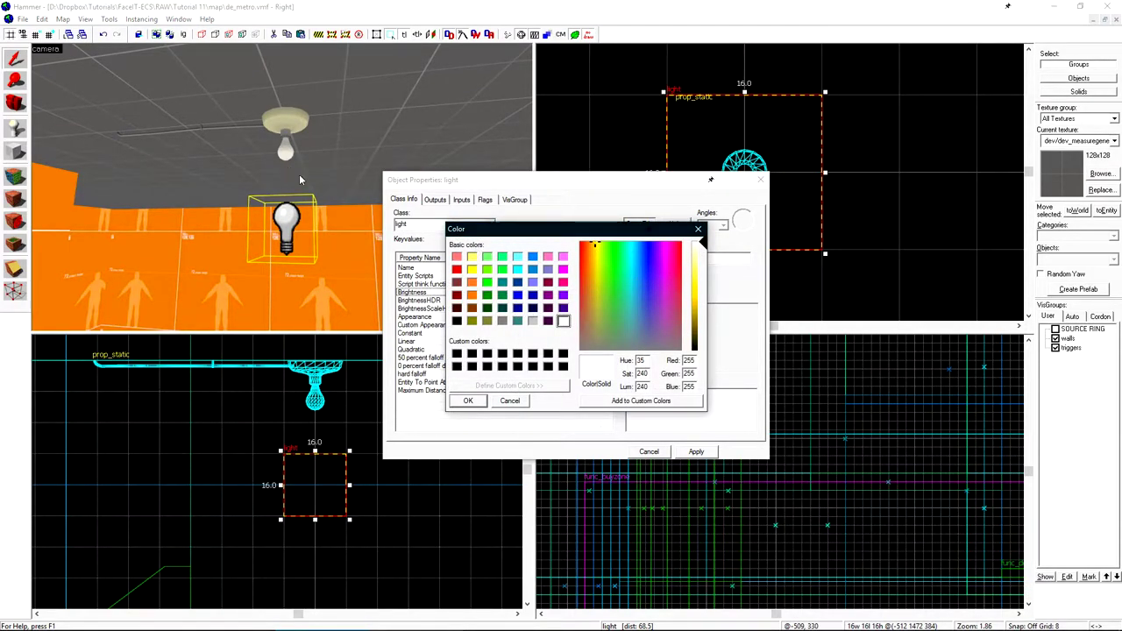
{"action": "left_click", "coordinate": [699, 249]}
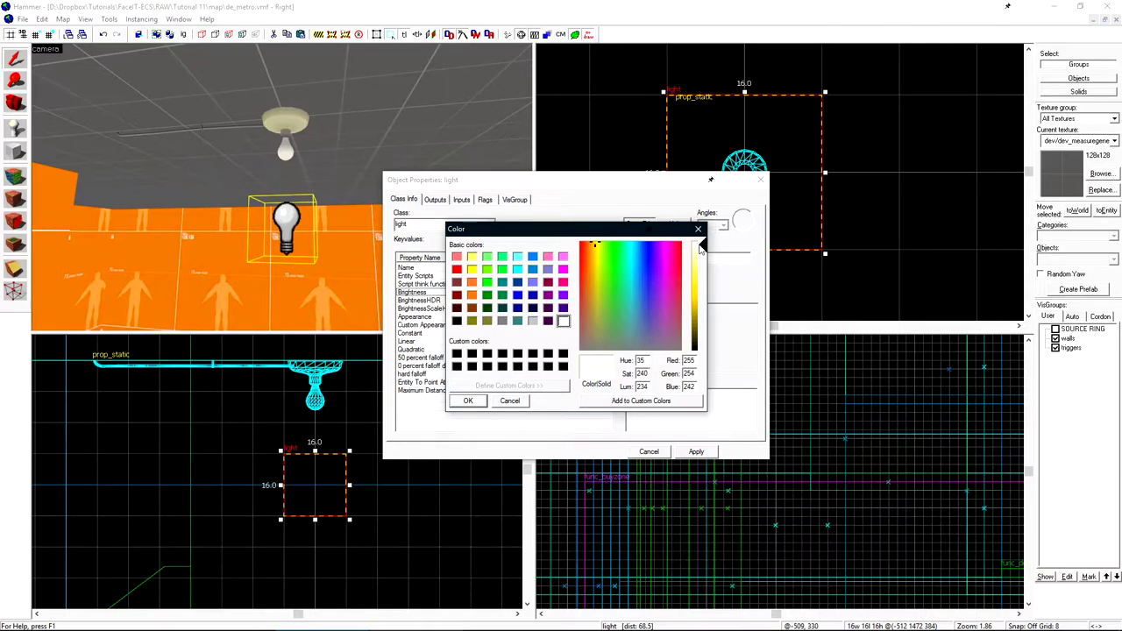
{"action": "left_click", "coordinate": [468, 400]}
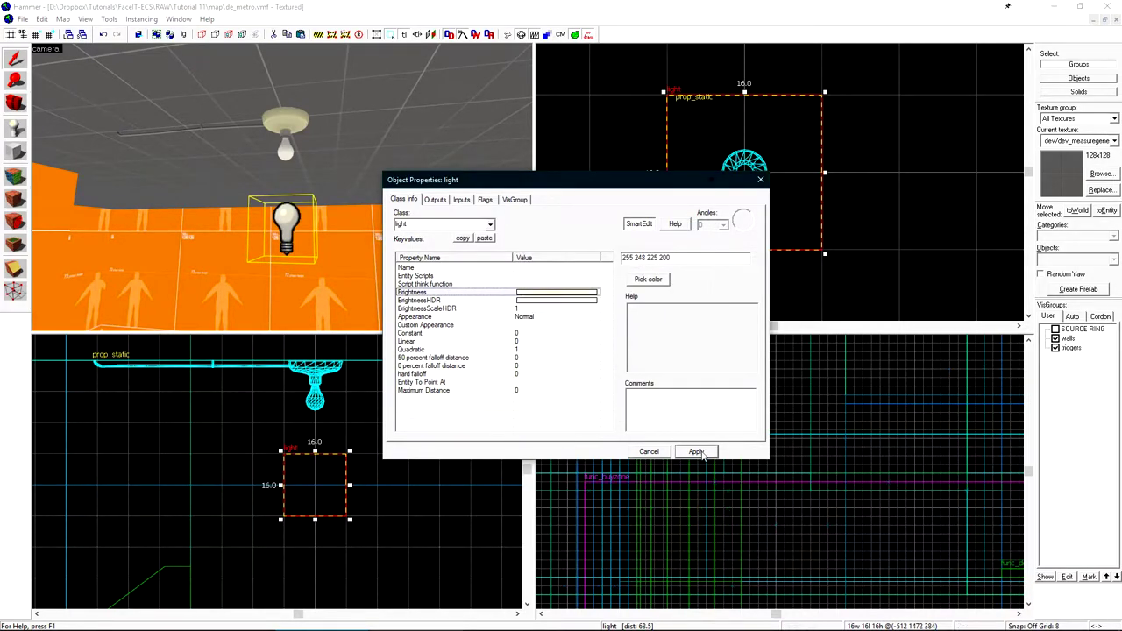
{"action": "left_click_drag", "start_coordinate": [661, 259], "coordinate": [668, 260]}
{"action": "type", "text": "250"}
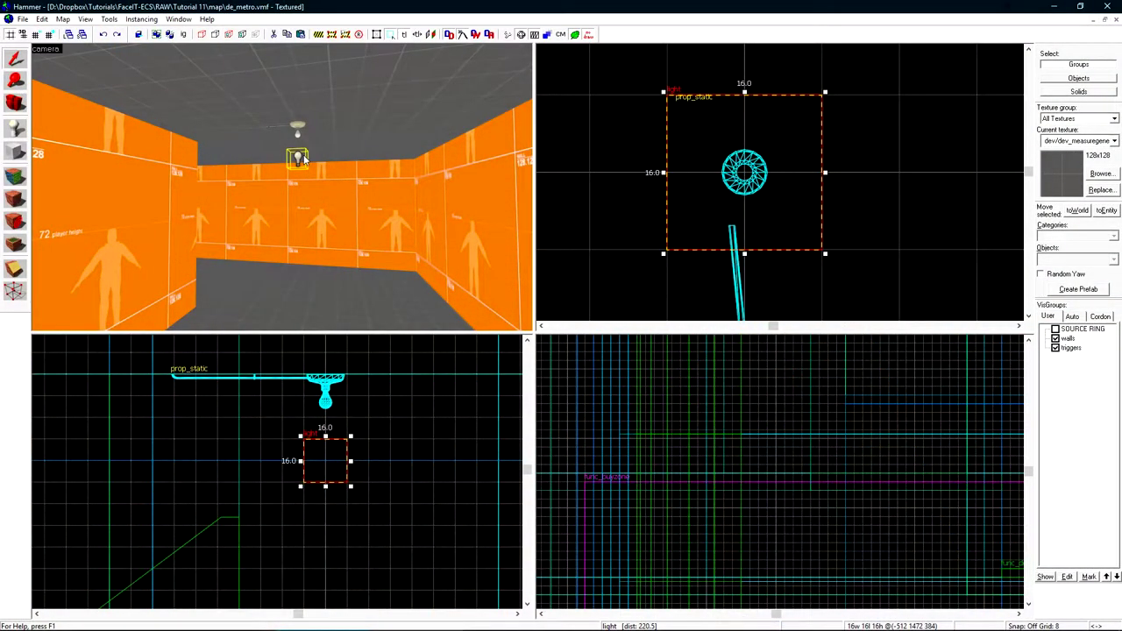
{"action": "left_click_drag", "start_coordinate": [329, 454], "coordinate": [328, 499]}
{"action": "left_click", "coordinate": [388, 471]}
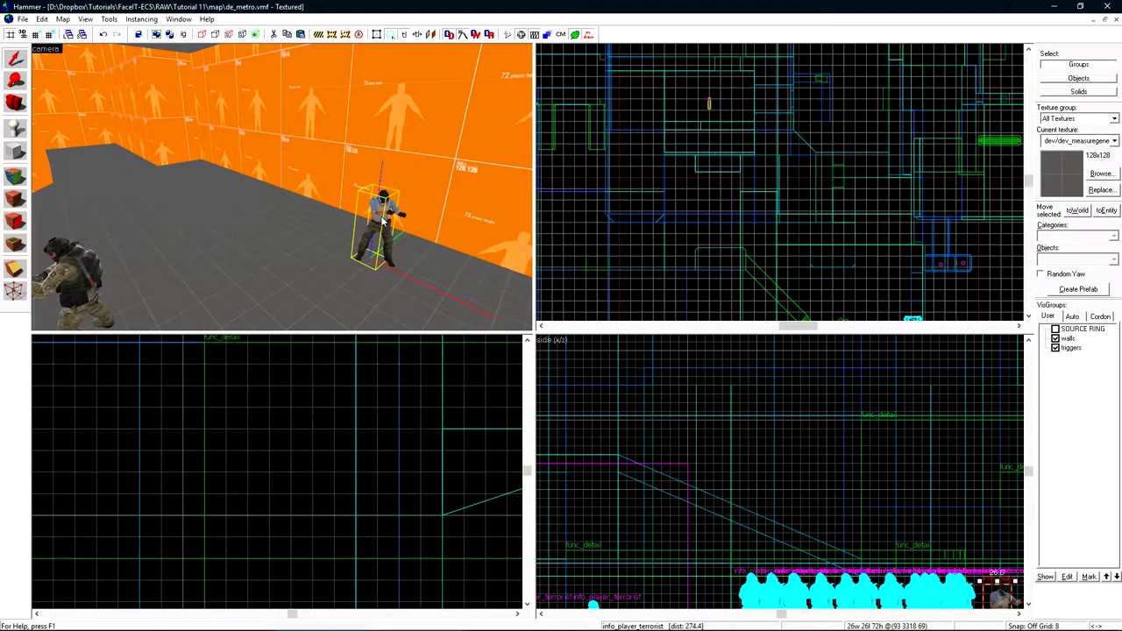
Change the class of the selected info_player_terrorist entity to prop_static
{"action": "key", "text": "alt+Return"}
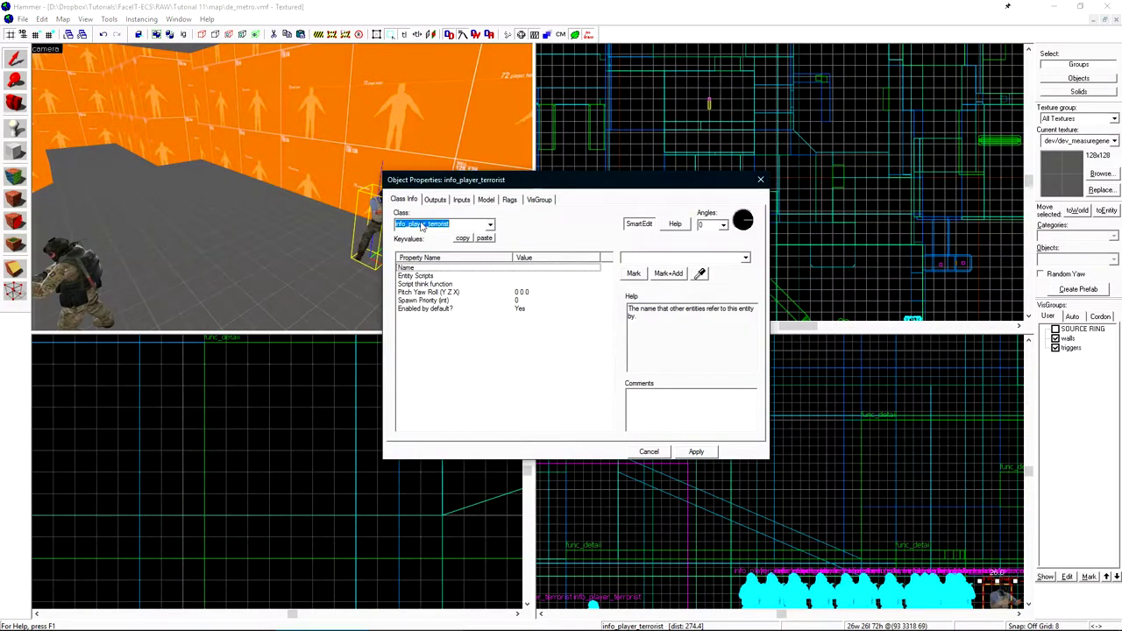
{"action": "type", "text": "stat"}
{"action": "key", "text": "Down"}
{"action": "key", "text": "Down"}
{"action": "key", "text": "Return"}
{"action": "key", "text": "Return"}
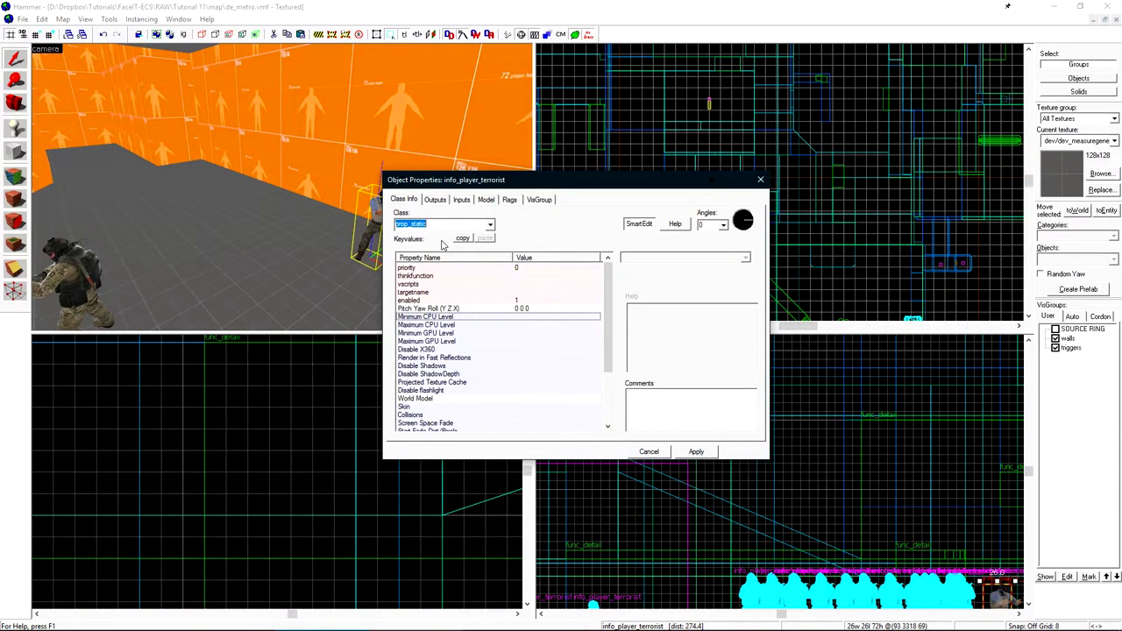
Filter the world models by "flood", select props_equipment\light_floodlight.mdl and inspect its preview from the front
{"action": "double_click", "coordinate": [441, 360]}
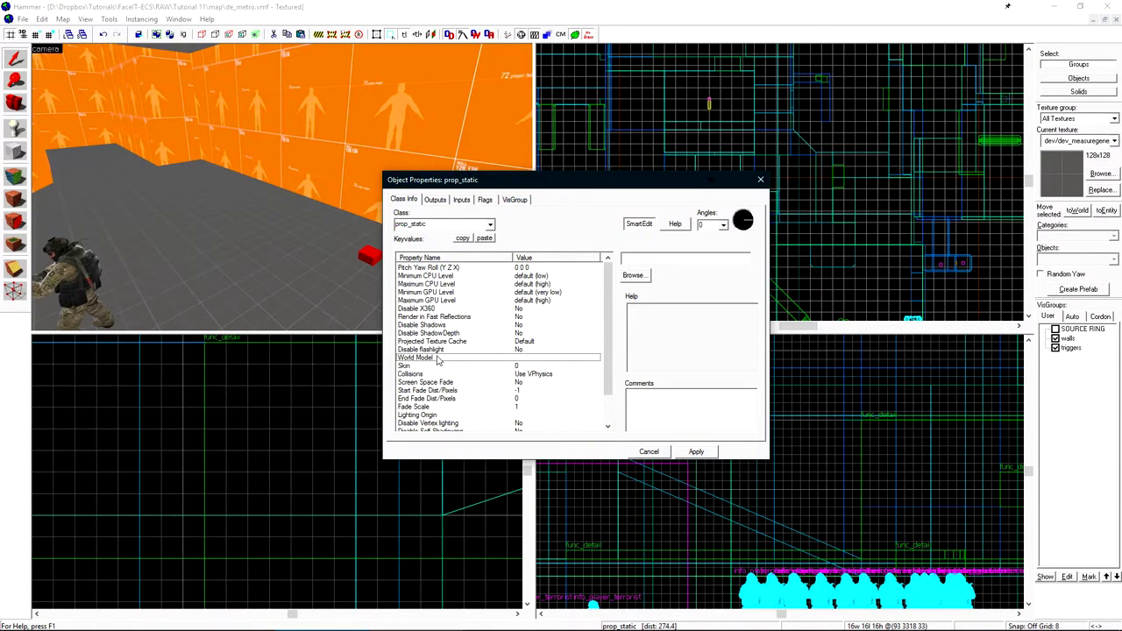
{"action": "type", "text": "flood"}
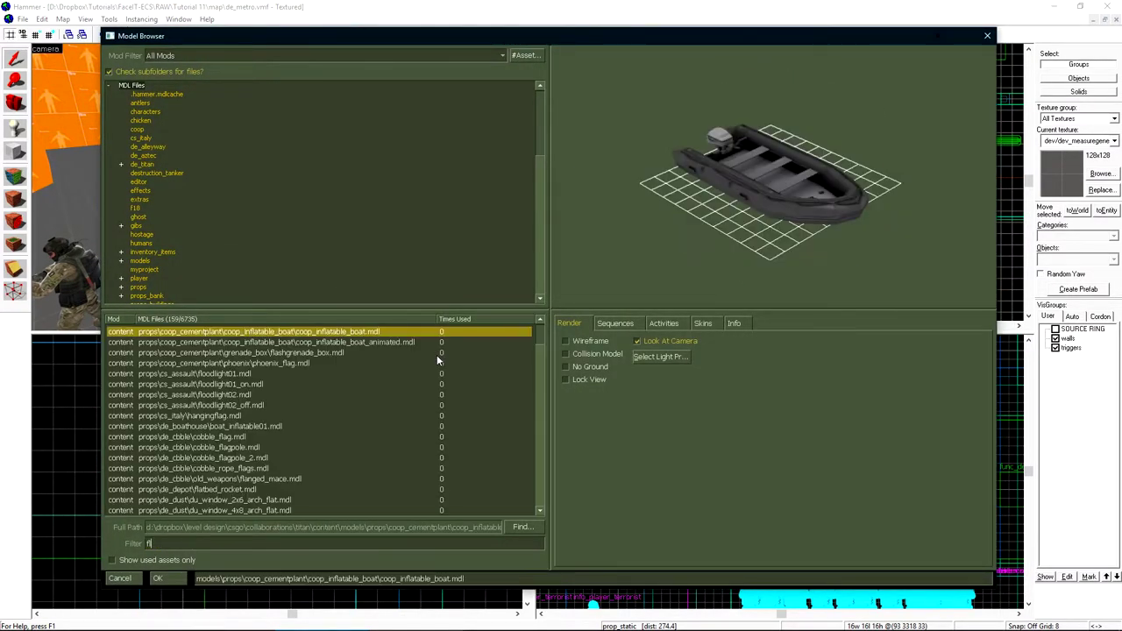
{"action": "key", "text": "Down"}
{"action": "key", "text": "Down"}
{"action": "key", "text": "Down"}
{"action": "key", "text": "Down"}
{"action": "key", "text": "Down"}
{"action": "key", "text": "Down"}
{"action": "key", "text": "Down"}
{"action": "key", "text": "Down"}
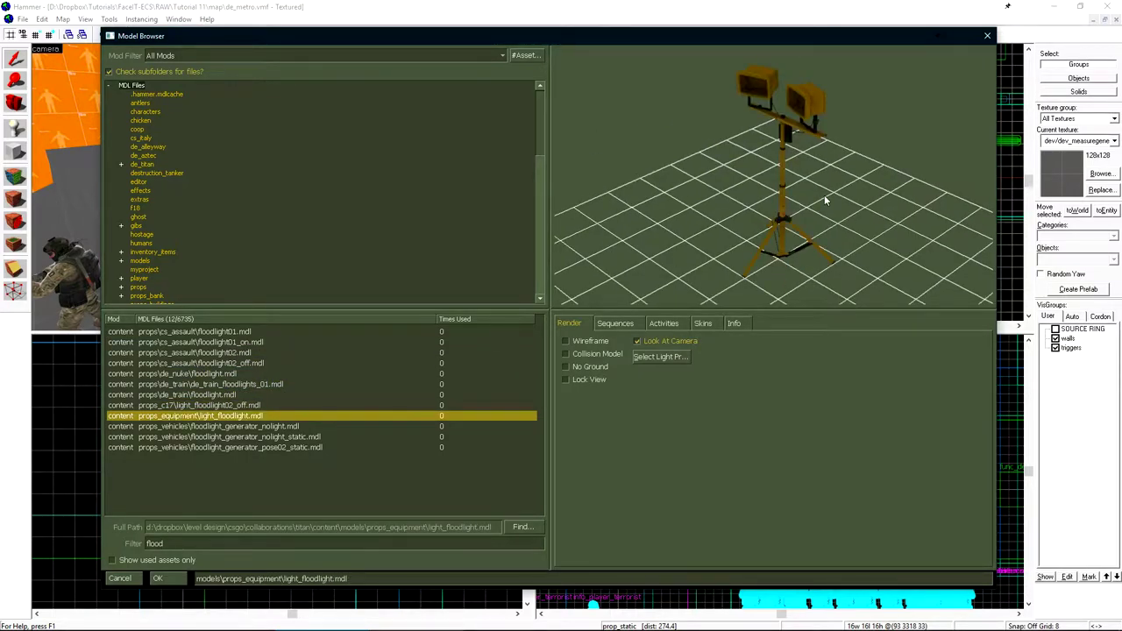
{"action": "left_click_drag", "start_coordinate": [747, 189], "coordinate": [714, 176]}
{"action": "mouse_move", "coordinate": [744, 128]}
{"action": "left_mouse_down"}
{"action": "mouse_move", "coordinate": [806, 139]}
{"action": "mouse_move", "coordinate": [743, 128]}
{"action": "left_mouse_up"}
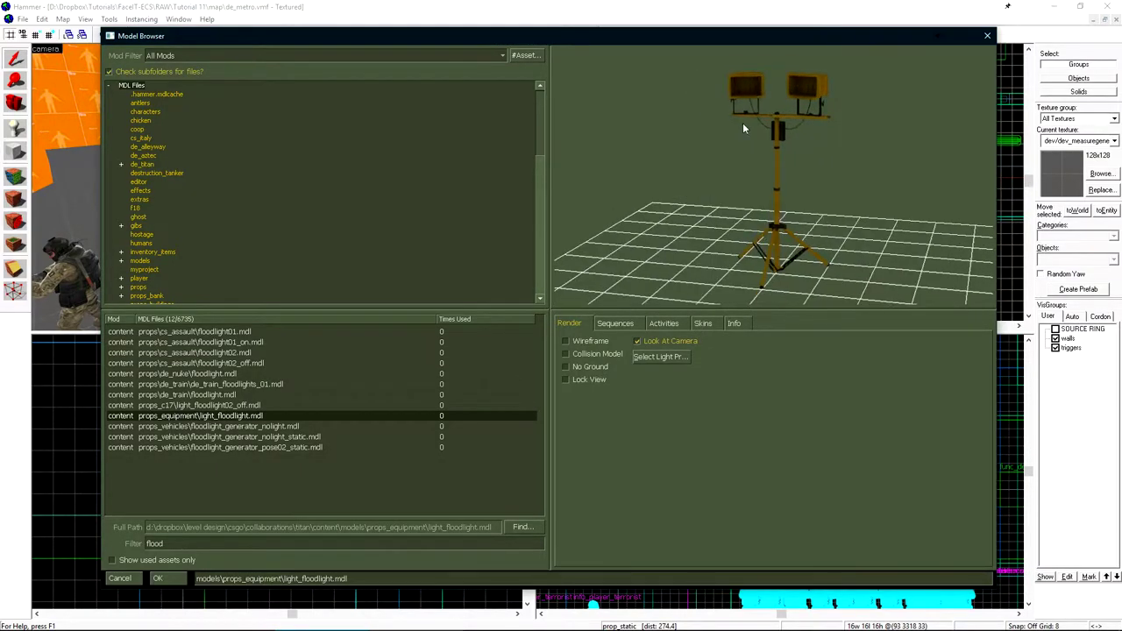
Compare the floodlight's two skins and assign the model to the prop with the lit skin1
{"action": "left_click", "coordinate": [708, 323]}
{"action": "left_click", "coordinate": [604, 350]}
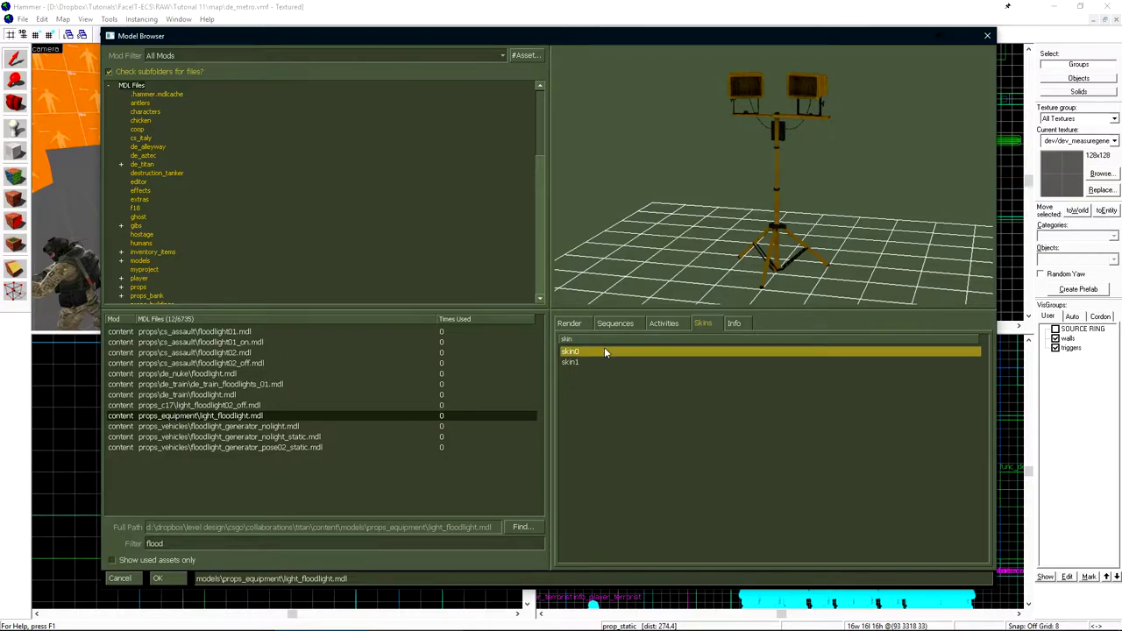
{"action": "left_click", "coordinate": [603, 362]}
{"action": "left_click", "coordinate": [601, 353]}
{"action": "left_click", "coordinate": [599, 362]}
{"action": "left_click", "coordinate": [597, 353]}
{"action": "left_click", "coordinate": [593, 361]}
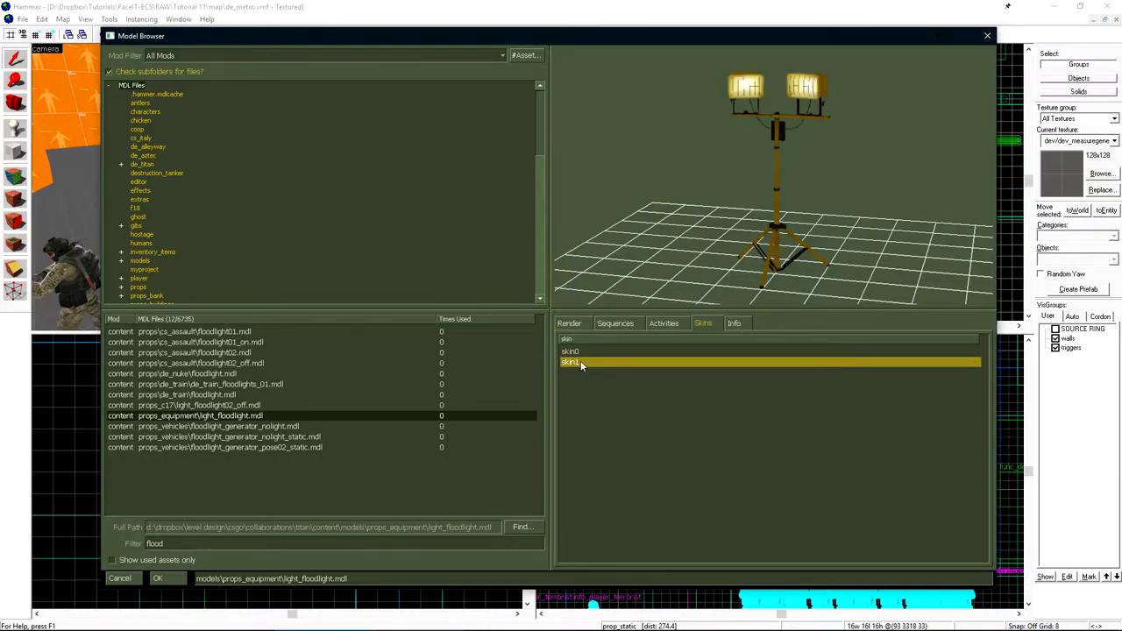
{"action": "key", "text": "Return"}
Rotate the floodlight prop to a yaw of 225 and move it into the corner of the spawn area
{"action": "key", "text": "z"}
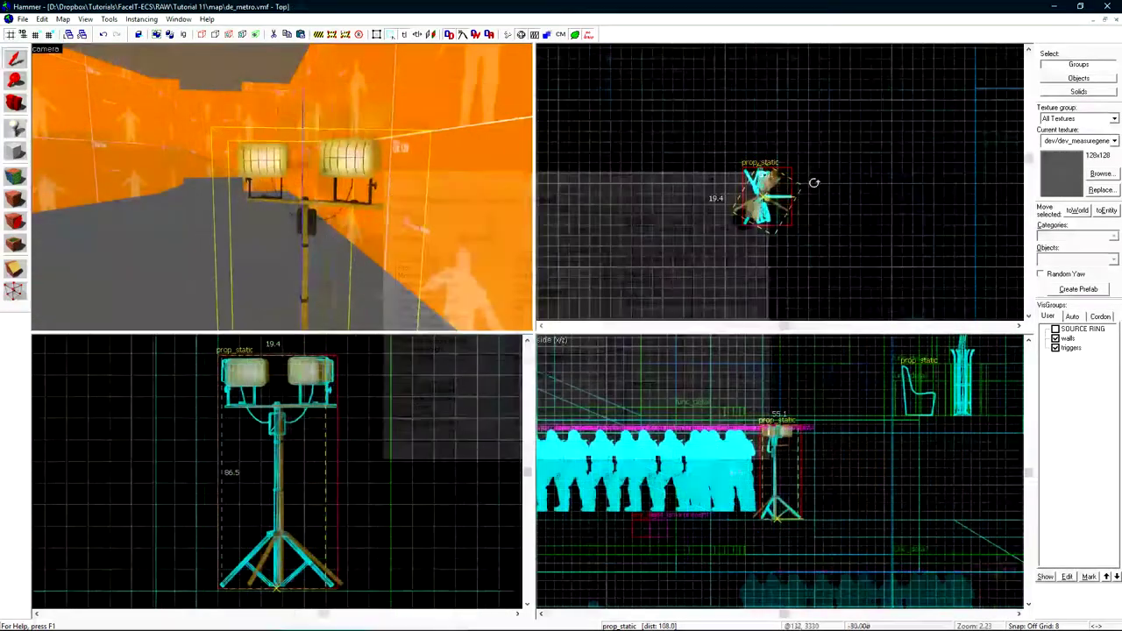
{"action": "left_click_drag", "start_coordinate": [814, 182], "coordinate": [778, 249]}
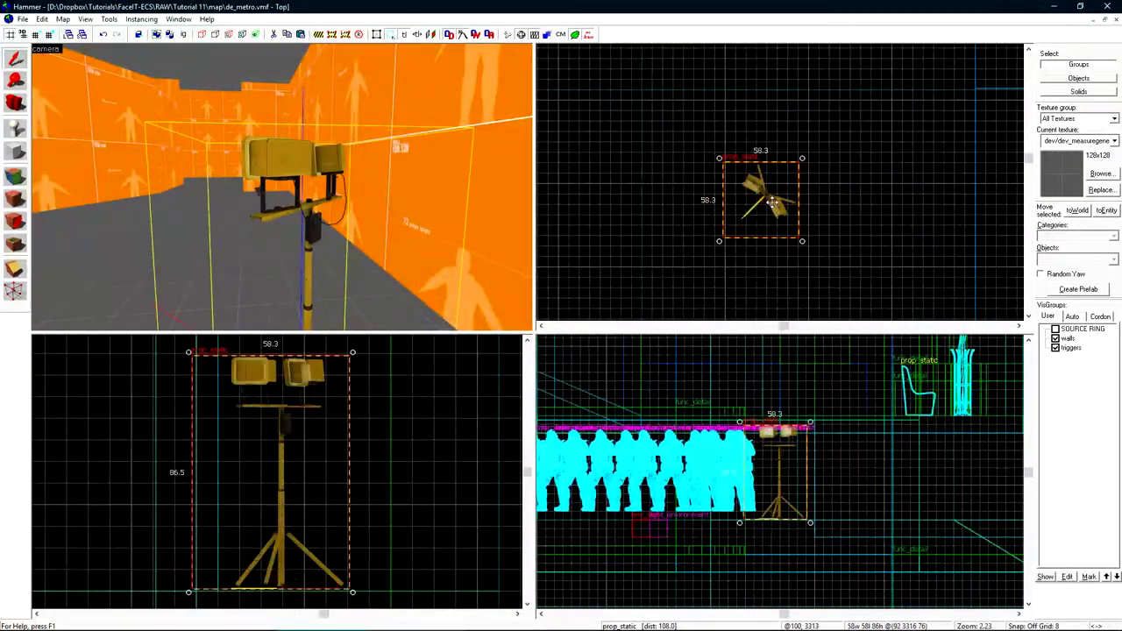
{"action": "left_click_drag", "start_coordinate": [772, 201], "coordinate": [947, 148]}
{"action": "left_click_drag", "start_coordinate": [947, 149], "coordinate": [945, 133]}
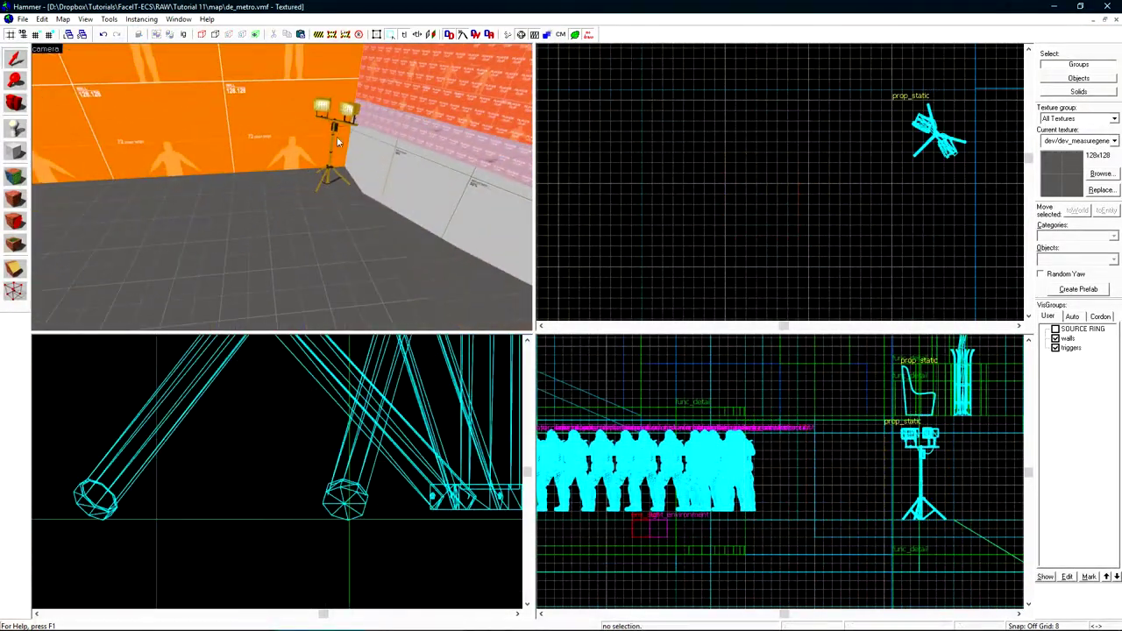
Duplicate the floodlight prop in front of the original, at about (175, 3341)
{"action": "left_click", "coordinate": [340, 112]}
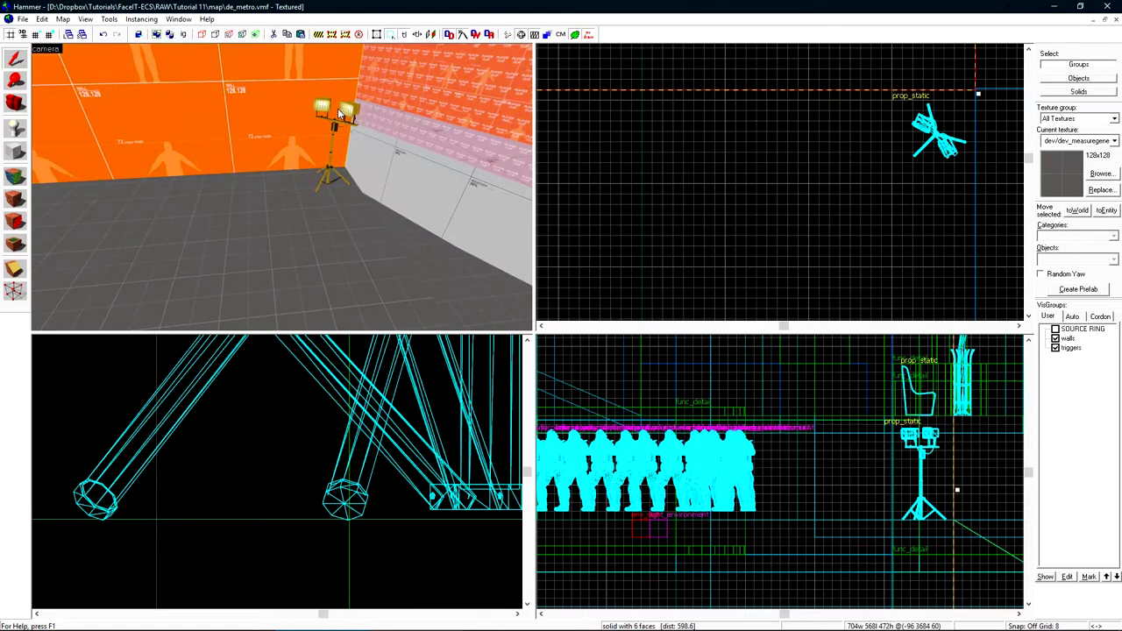
{"action": "left_click", "coordinate": [352, 114]}
{"action": "left_click_drag", "start_coordinate": [908, 141], "coordinate": [846, 169], "text": "shift"}
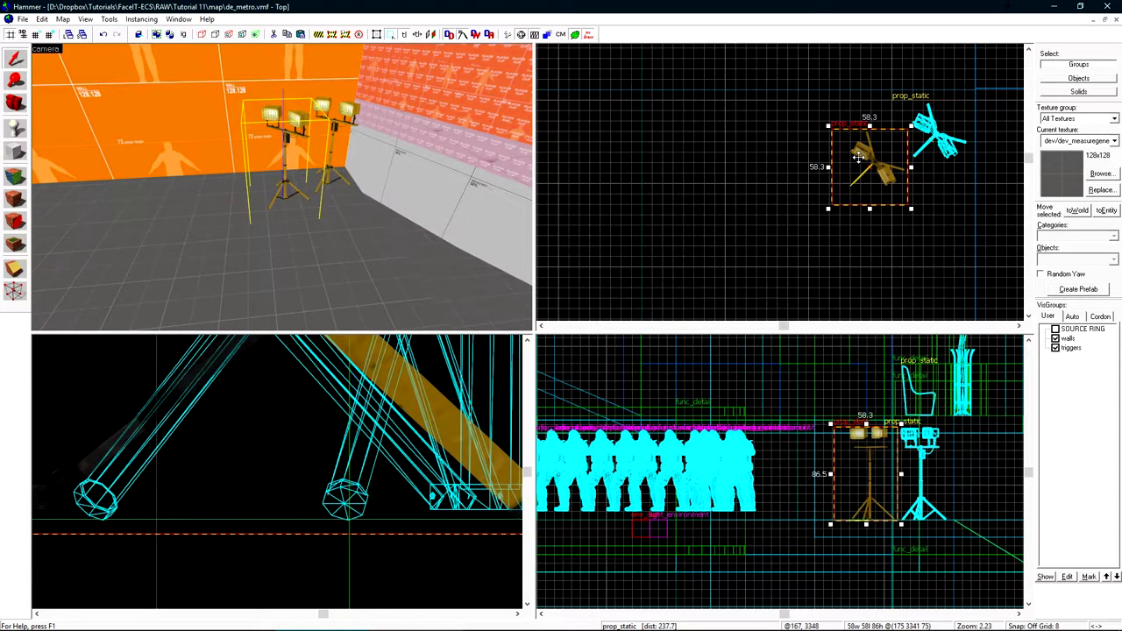
Change the duplicated floodlight's class to light_spot and apply it
{"action": "key", "text": "alt+Return"}
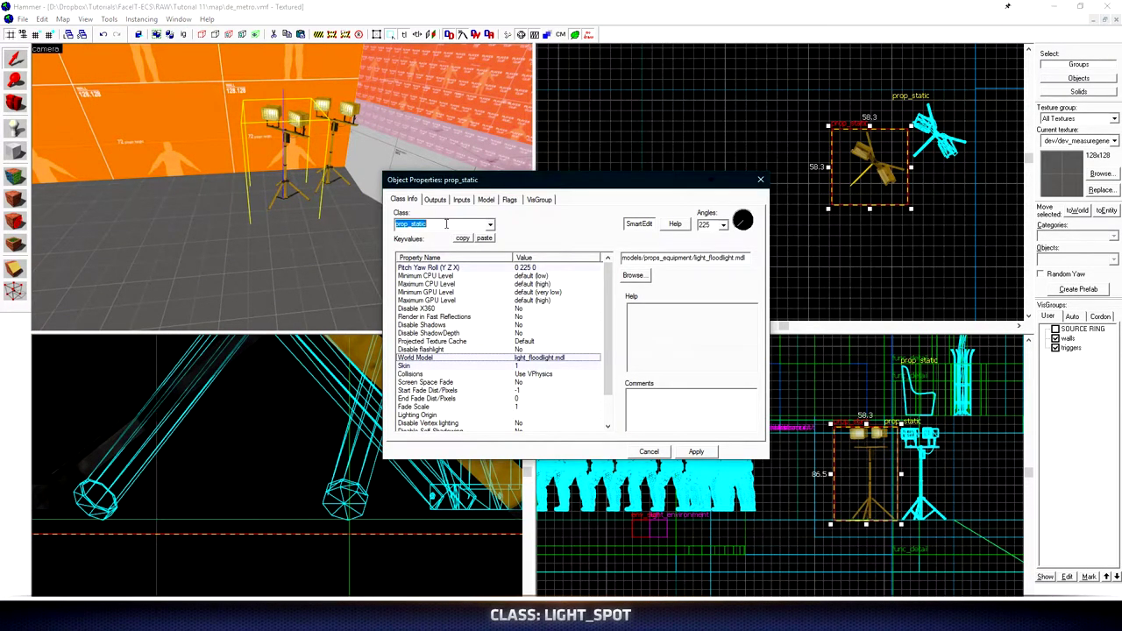
{"action": "type", "text": "light_spot"}
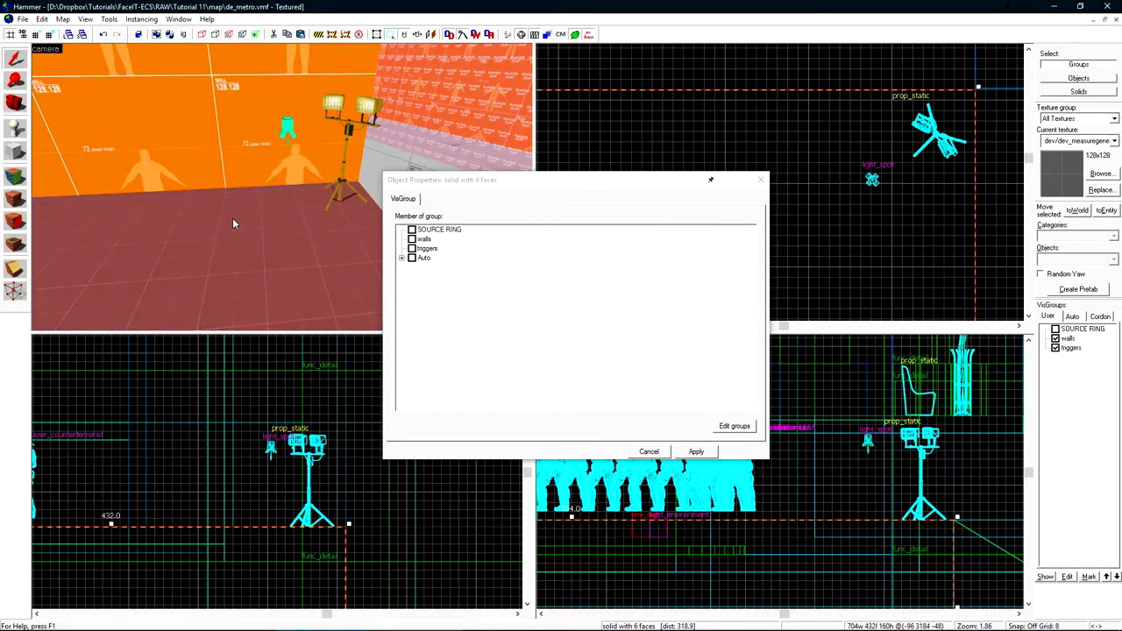
{"action": "left_click", "coordinate": [288, 129]}
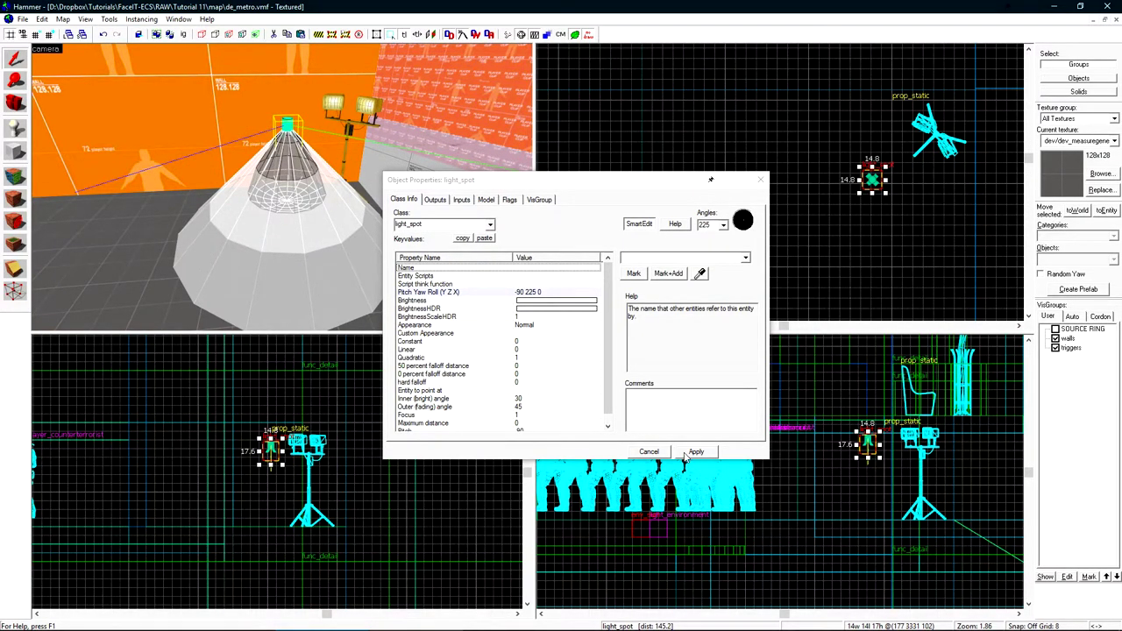
{"action": "left_click", "coordinate": [686, 456]}
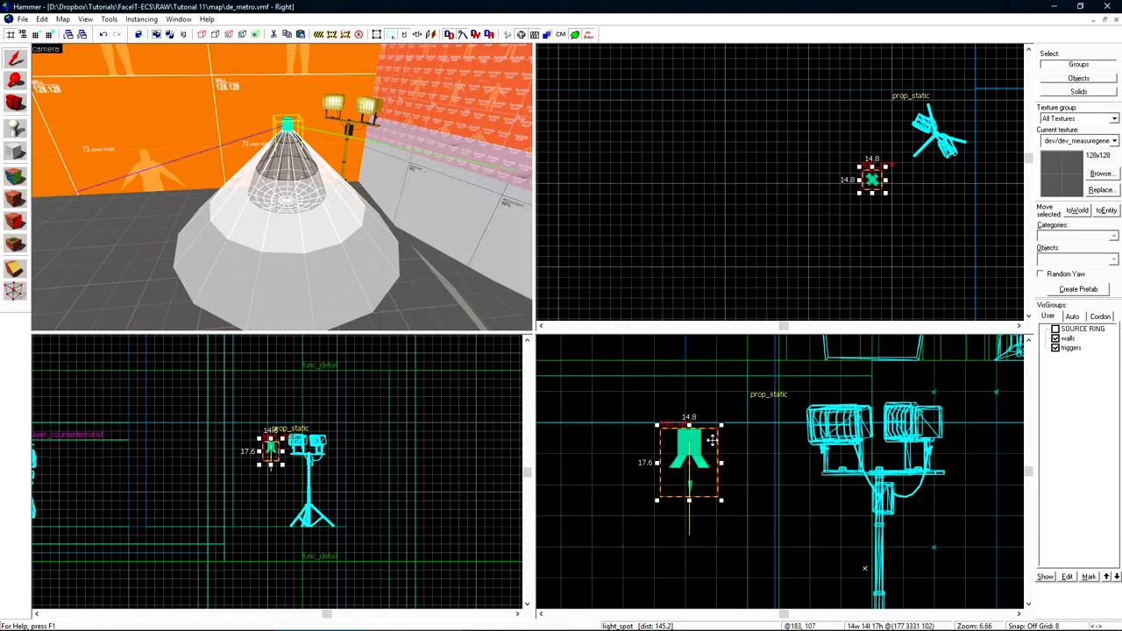
Rotate the light_spot to aim slightly downward and out from the floodlight's front, and bring it to lamp height
{"action": "left_click", "coordinate": [711, 439]}
{"action": "left_click_drag", "start_coordinate": [721, 426], "coordinate": [737, 501]}
{"action": "left_click_drag", "start_coordinate": [693, 444], "coordinate": [822, 430]}
{"action": "scroll", "coordinate": [965, 106], "scroll_direction": "up", "scroll_amount": 7}
{"action": "left_click_drag", "start_coordinate": [845, 241], "coordinate": [780, 212]}
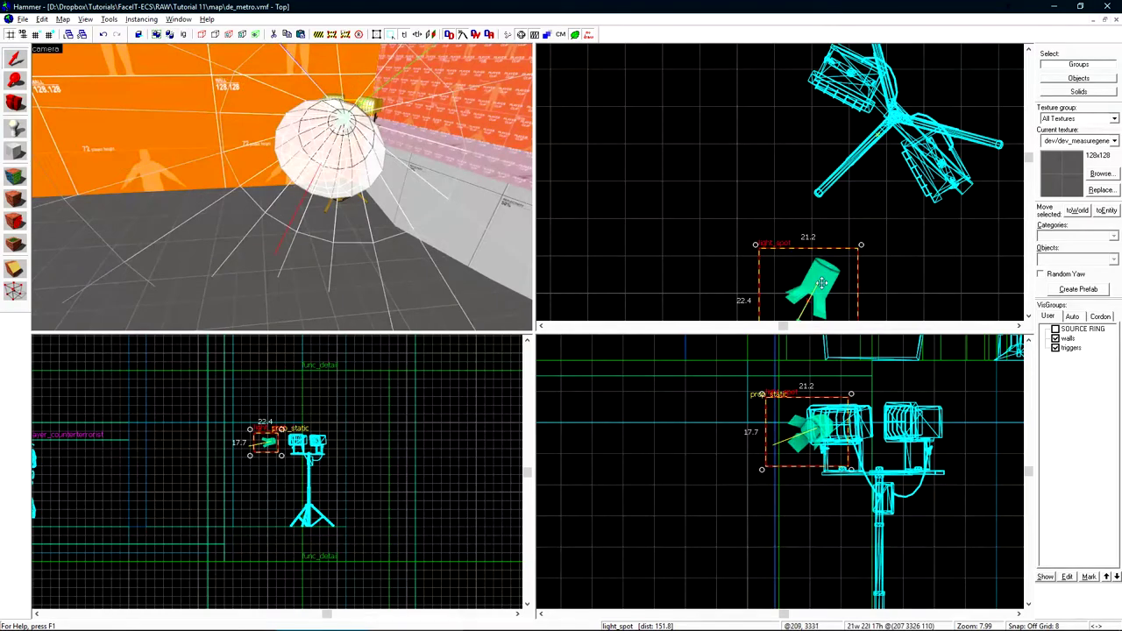
Move the light_spot into the mouth of one floodlight lamp, at about (210, 3364, 110), and check its cone in 3D
{"action": "left_click_drag", "start_coordinate": [821, 283], "coordinate": [836, 106]}
{"action": "scroll", "coordinate": [863, 79], "scroll_direction": "up", "scroll_amount": 2}
{"action": "key", "text": "z"}
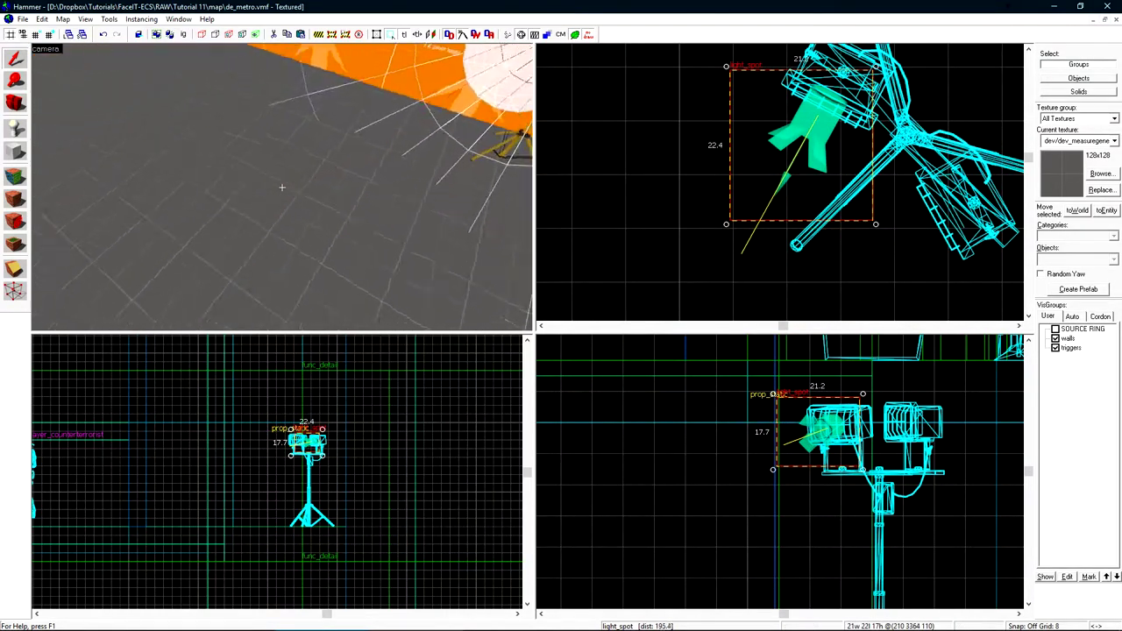
{"action": "key", "text": "w"}
{"action": "key", "text": "z"}
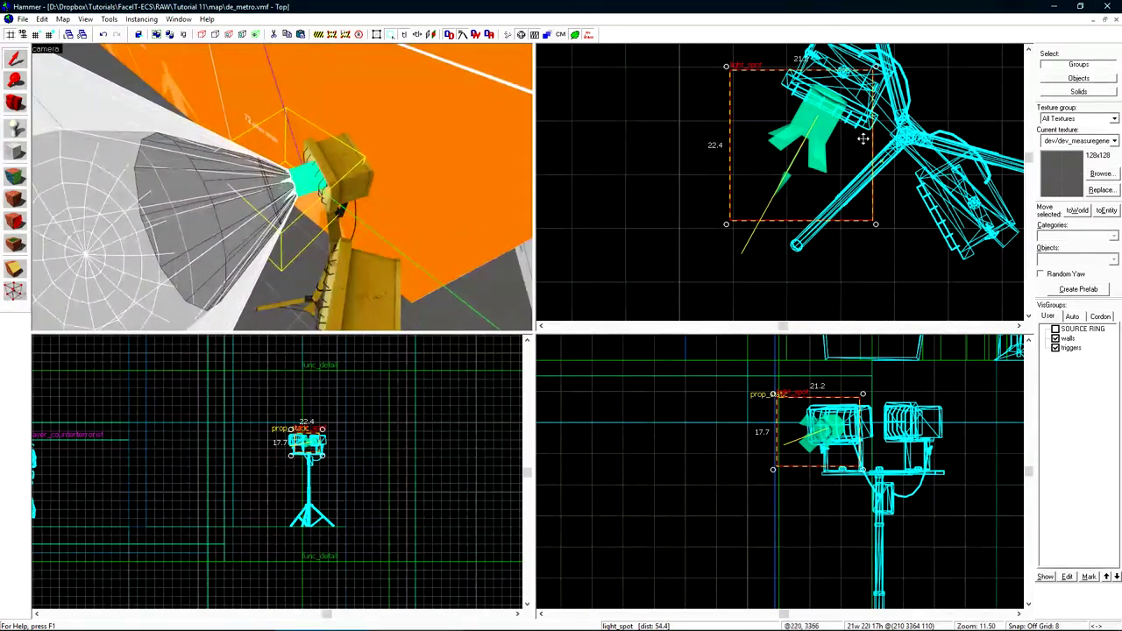
Move the light_spot out of the lamp body to just in front of its glass, at about (210, 3364, 110)
{"action": "scroll", "coordinate": [863, 138], "scroll_direction": "up", "scroll_amount": 2}
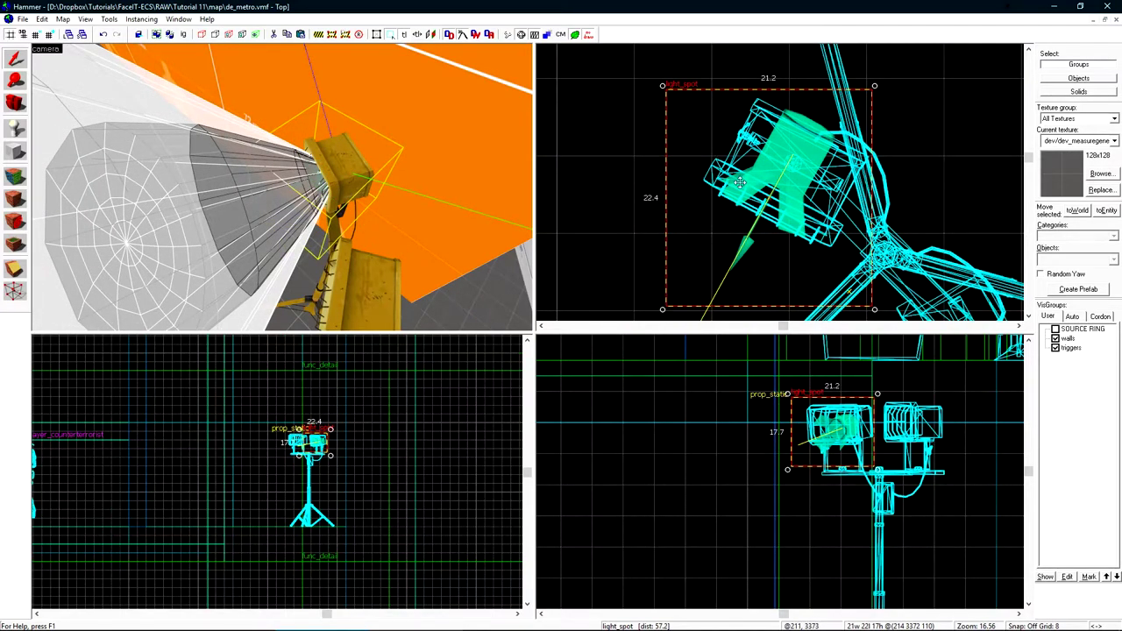
{"action": "scroll", "coordinate": [772, 117], "scroll_direction": "down", "scroll_amount": 3}
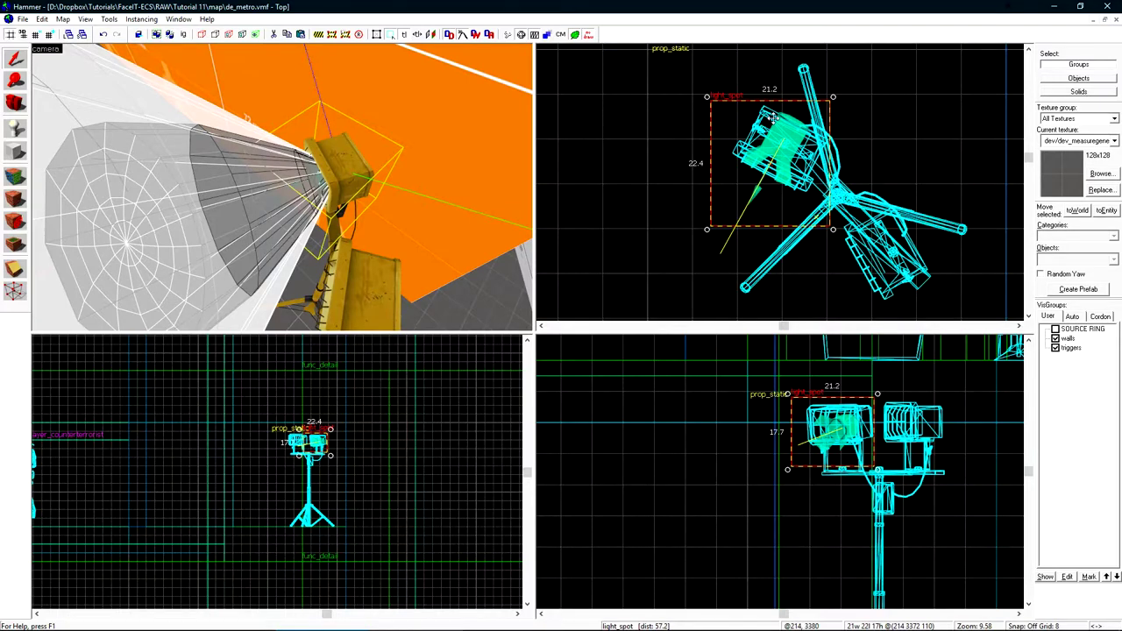
{"action": "left_click_drag", "start_coordinate": [796, 145], "coordinate": [771, 185]}
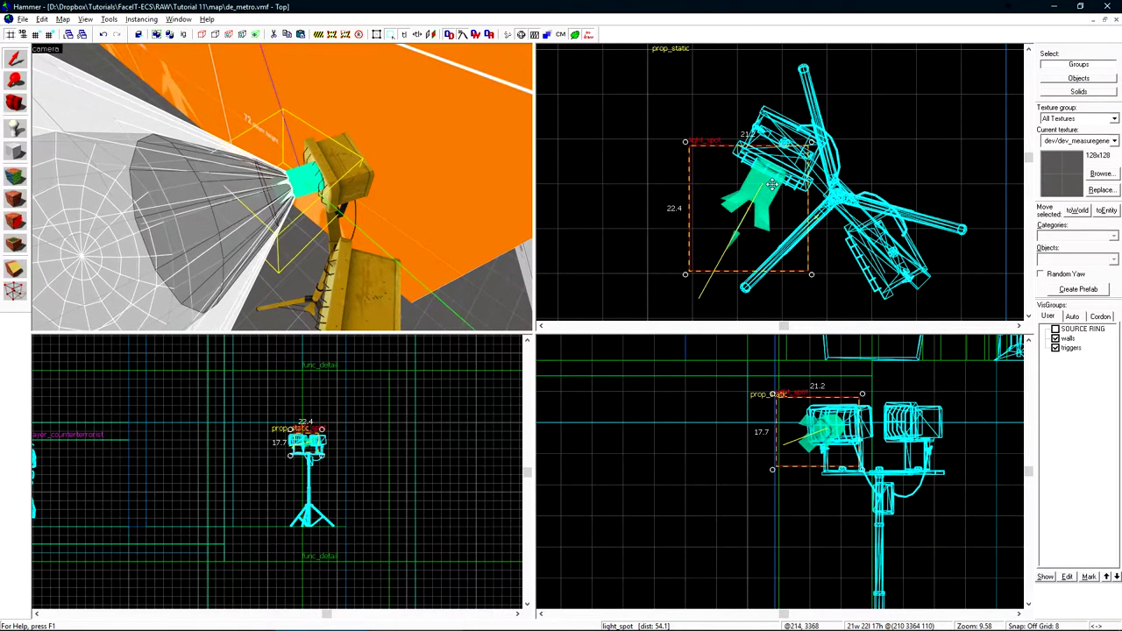
{"action": "left_click", "coordinate": [875, 118]}
{"action": "double_click", "coordinate": [275, 188]}
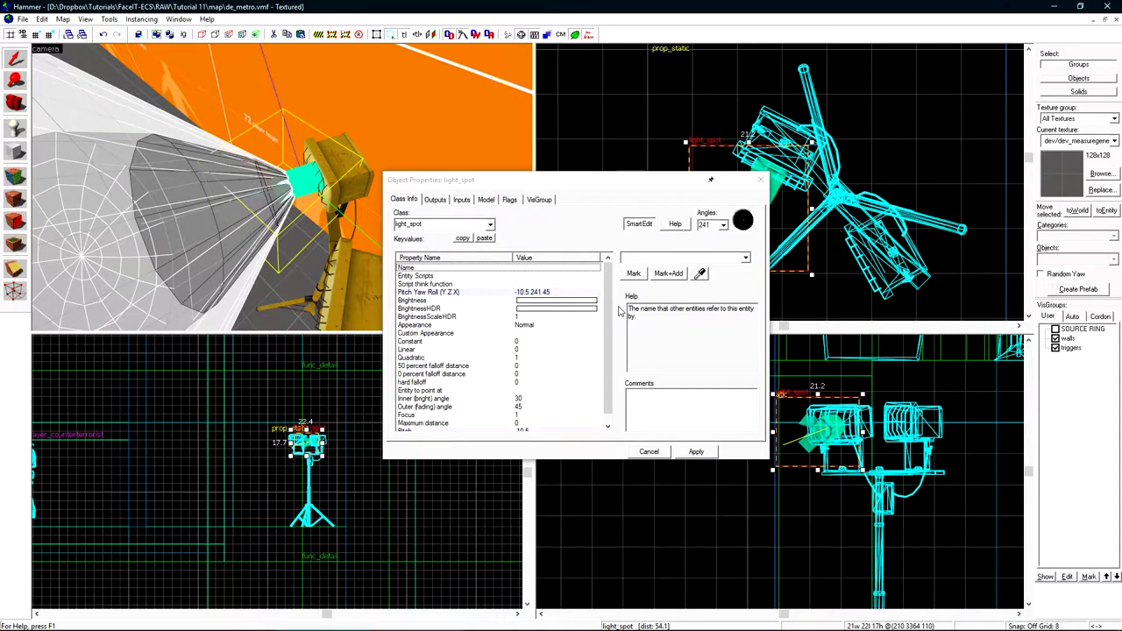
{"action": "left_click", "coordinate": [443, 301]}
{"action": "left_click", "coordinate": [623, 277]}
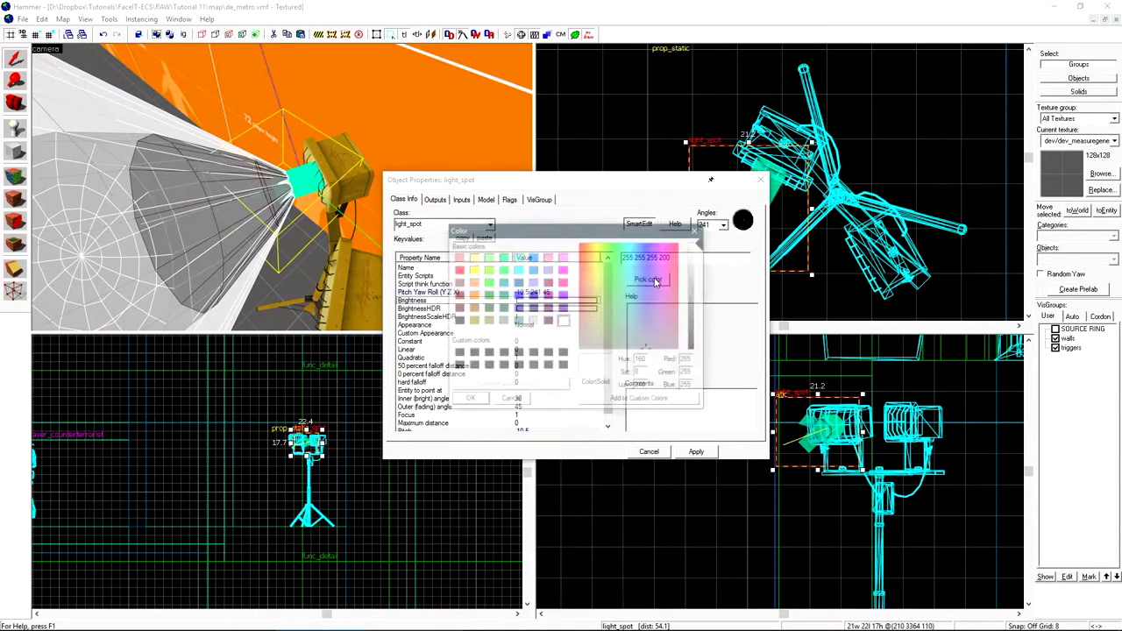
{"action": "left_click", "coordinate": [593, 246]}
{"action": "left_click", "coordinate": [593, 249]}
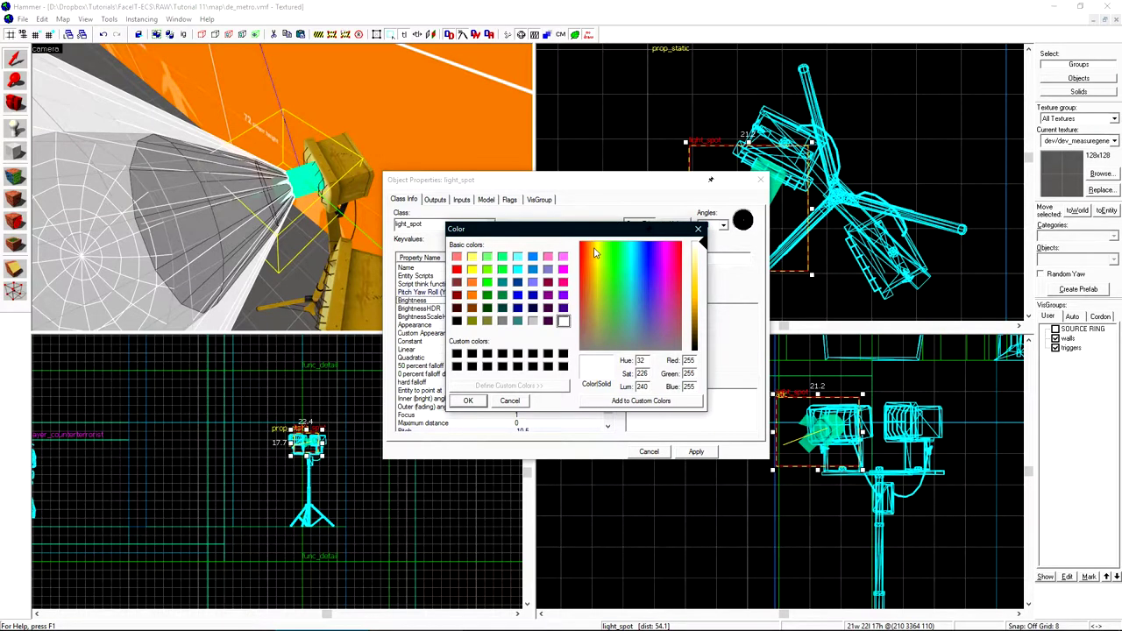
{"action": "left_click", "coordinate": [701, 250]}
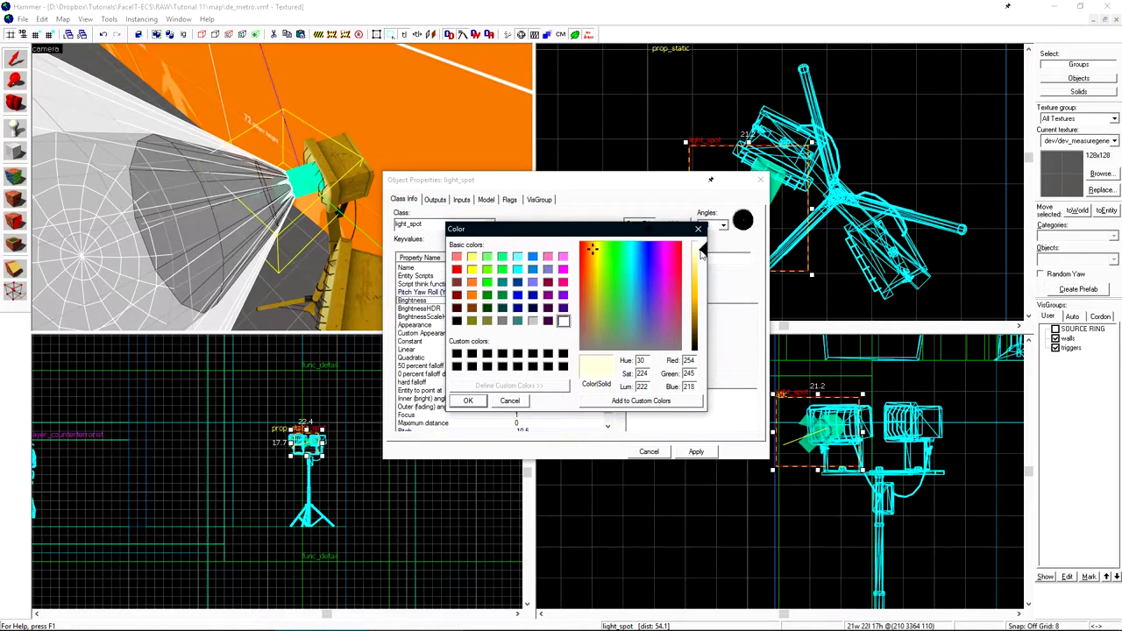
{"action": "left_click", "coordinate": [468, 401]}
{"action": "left_click", "coordinate": [703, 456]}
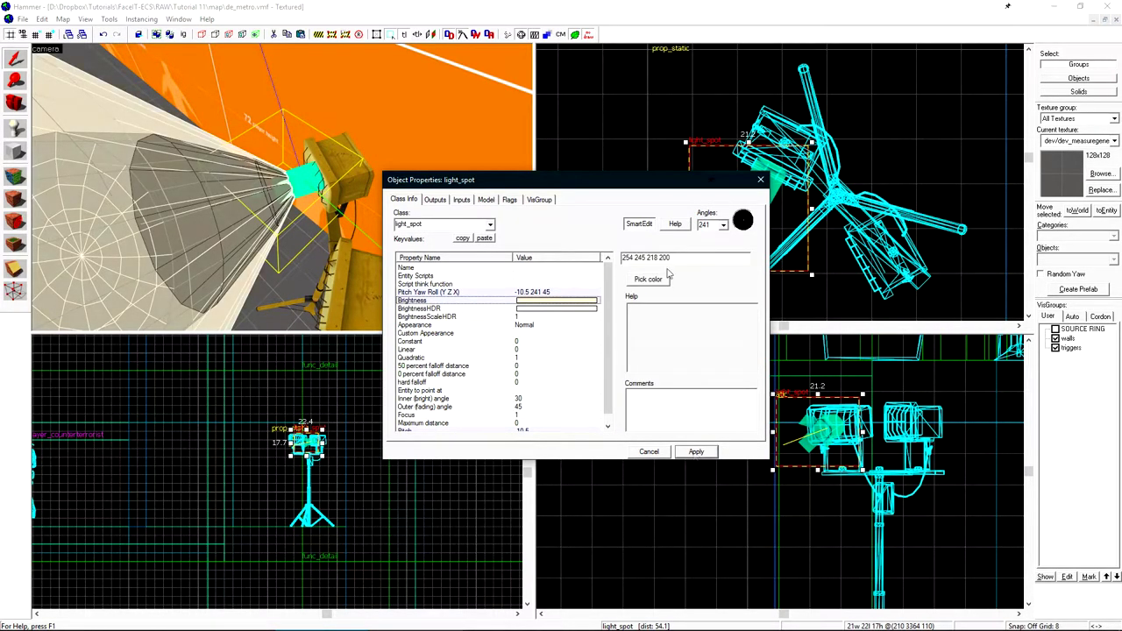
{"action": "left_click", "coordinate": [661, 259]}
Examine the light_spot's Inner (bright) angle, Outer (fading) angle and Focus properties
{"action": "scroll", "coordinate": [406, 398], "scroll_direction": "down", "scroll_amount": 1}
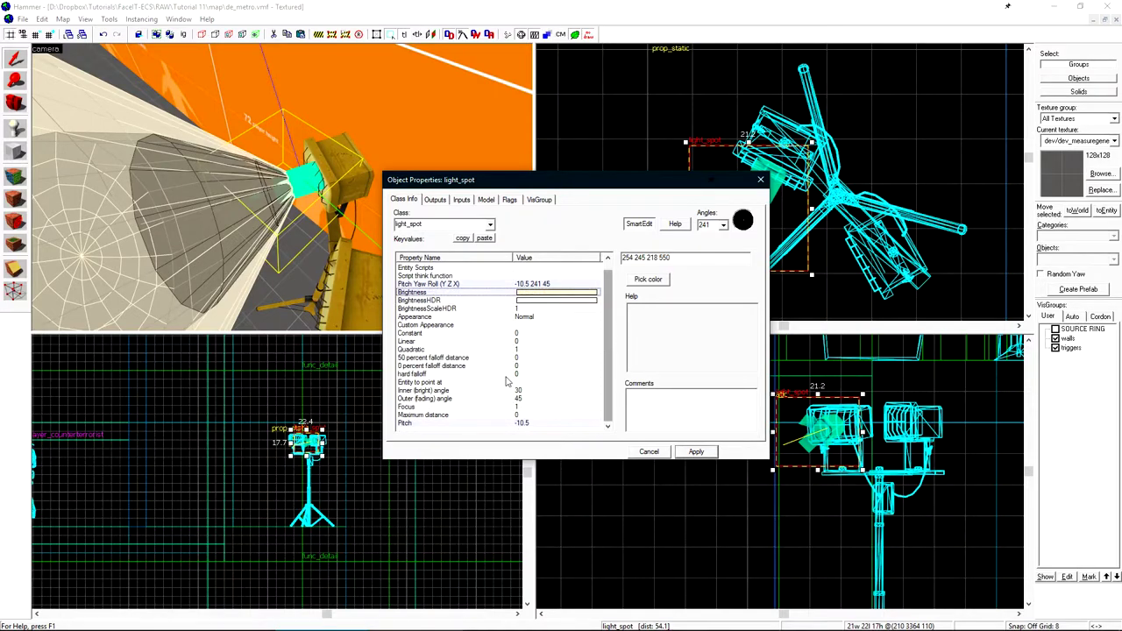
{"action": "left_click", "coordinate": [418, 406]}
{"action": "left_click", "coordinate": [421, 392]}
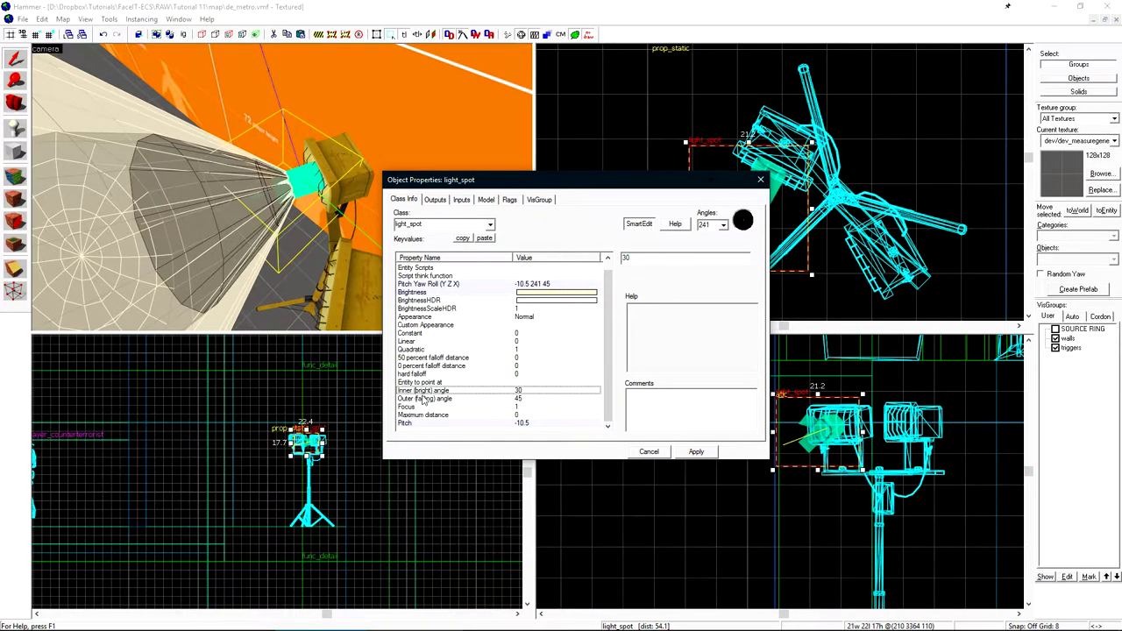
{"action": "left_click", "coordinate": [421, 398]}
{"action": "left_click", "coordinate": [419, 407]}
{"action": "left_click", "coordinate": [419, 392]}
{"action": "left_click", "coordinate": [422, 399]}
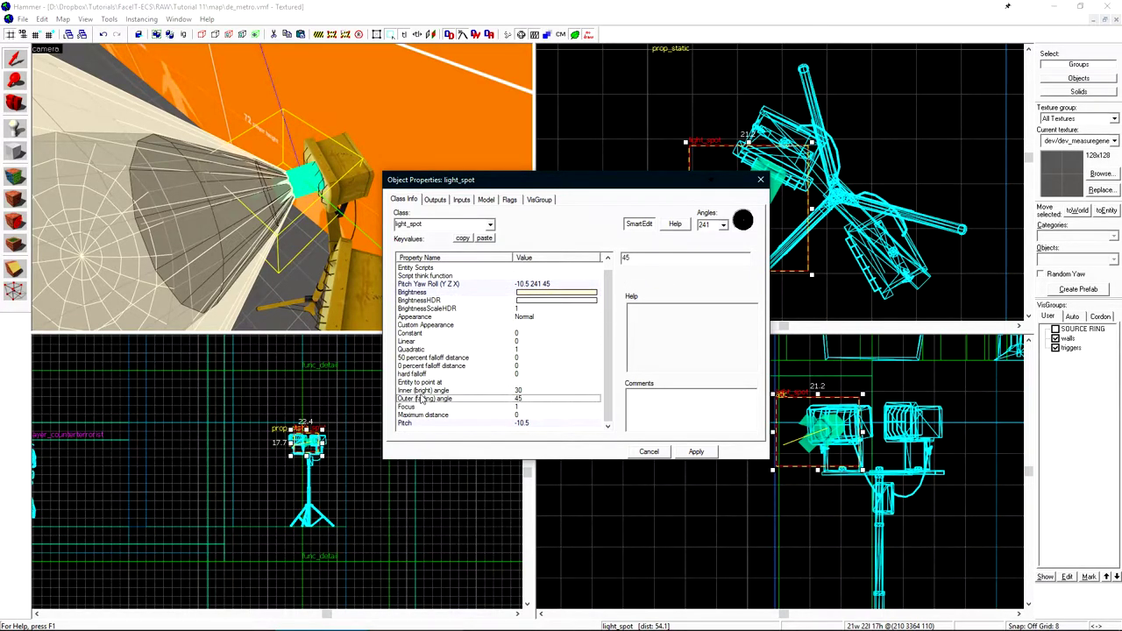
{"action": "left_click", "coordinate": [422, 392]}
{"action": "left_click", "coordinate": [423, 400]}
{"action": "left_click", "coordinate": [422, 408]}
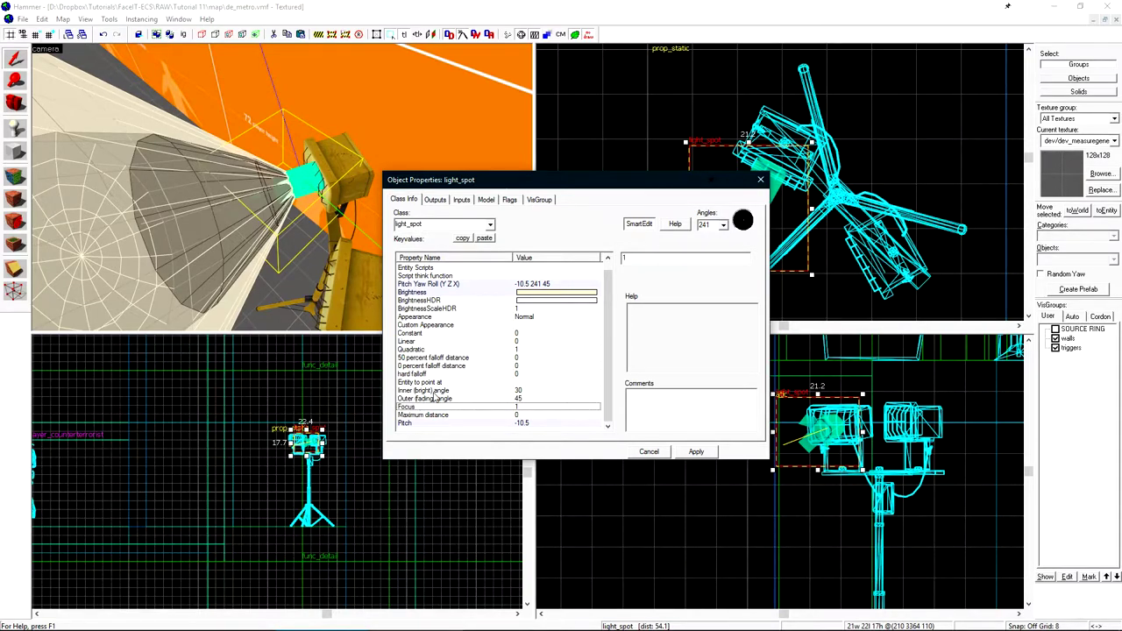
{"action": "left_click", "coordinate": [435, 391]}
{"action": "left_click", "coordinate": [444, 399]}
{"action": "left_click", "coordinate": [429, 407]}
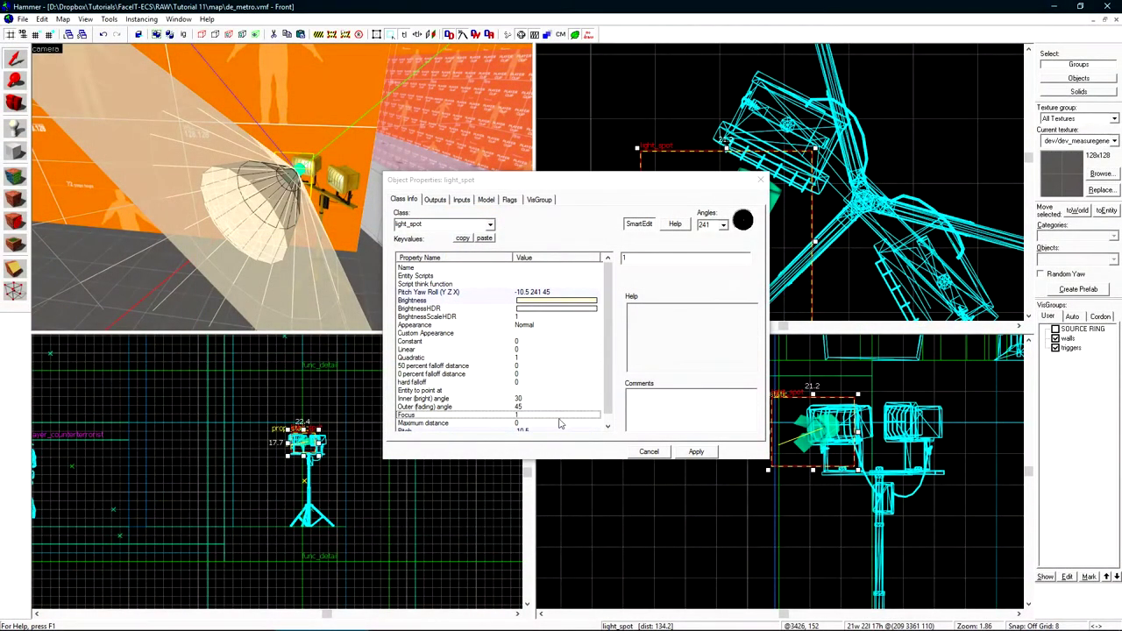
Set the light_spot's Focus to 20 and apply it
{"action": "left_click", "coordinate": [641, 257]}
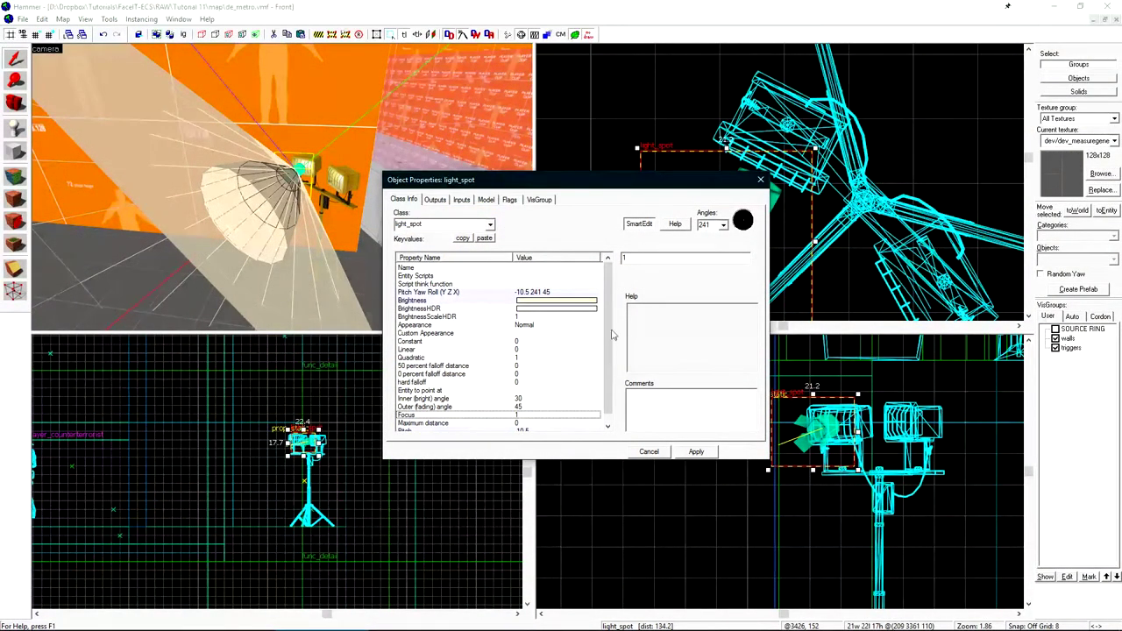
{"action": "key", "text": "BackSpace"}
{"action": "type", "text": "20"}
{"action": "left_click", "coordinate": [696, 452]}
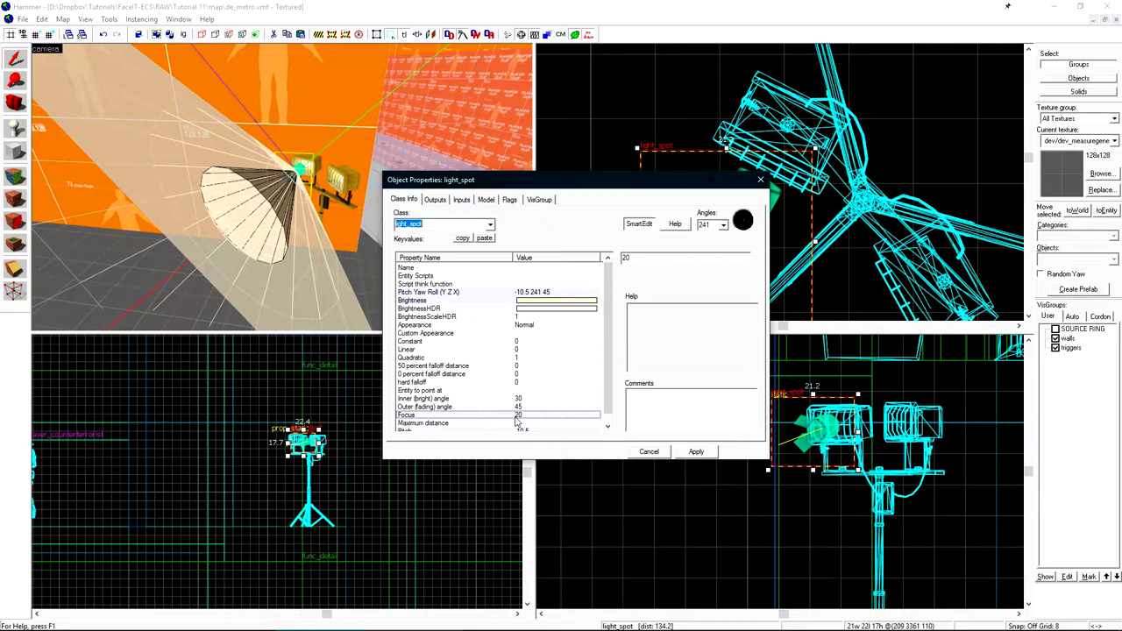
Set the light_spot's Focus to 1 and its Outer (fading) angle to 80, and check the compiled light in game
{"action": "left_click_drag", "start_coordinate": [636, 260], "coordinate": [601, 256]}
{"action": "type", "text": "1"}
{"action": "left_click", "coordinate": [473, 408]}
{"action": "type", "text": "80"}
{"action": "left_click", "coordinate": [264, 186]}
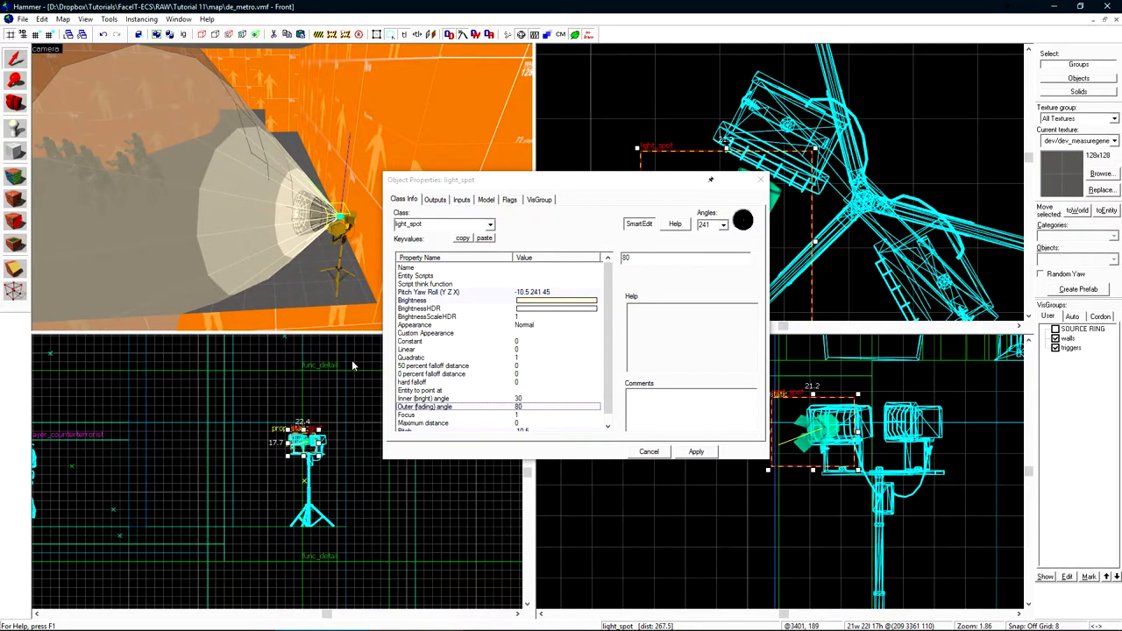
{"action": "left_click", "coordinate": [698, 451]}
{"action": "left_click", "coordinate": [650, 451]}
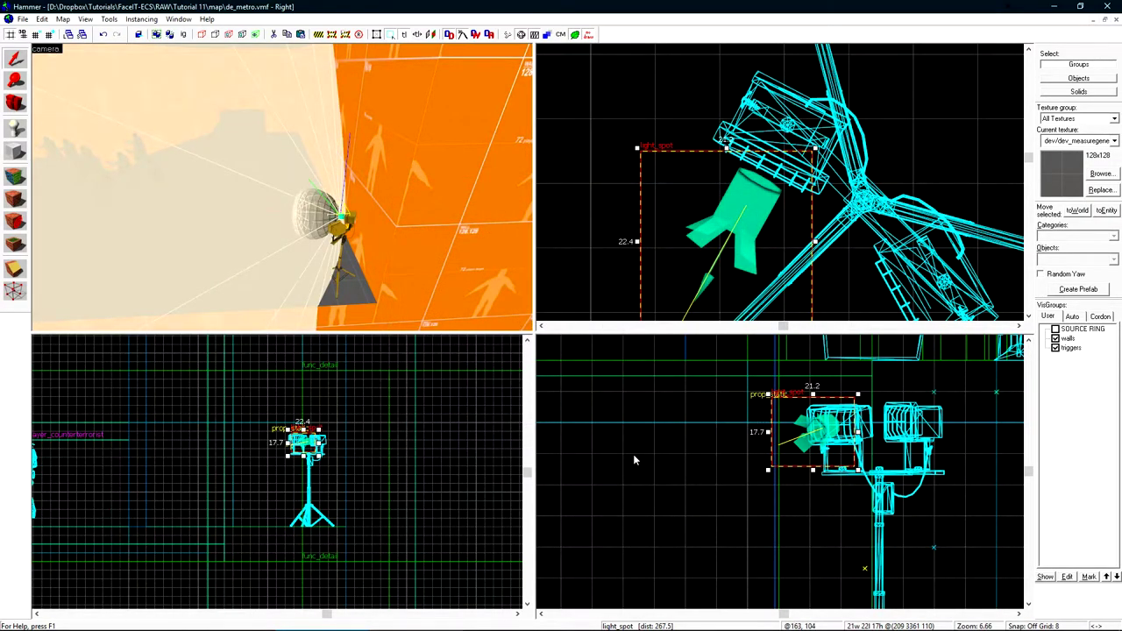
{"action": "key", "text": "F9"}
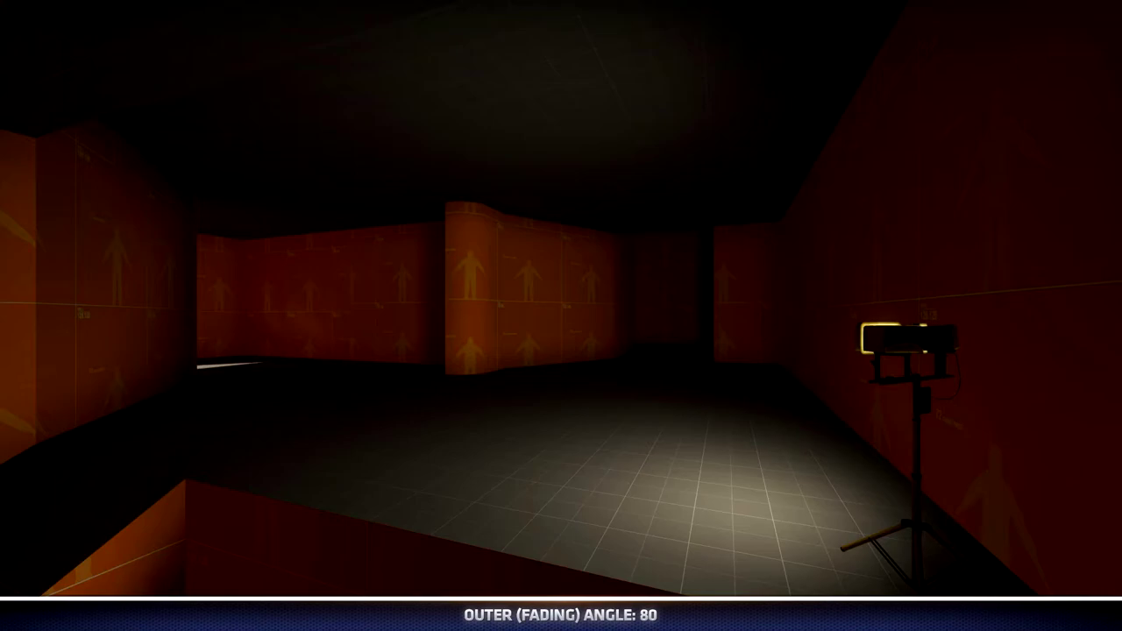
{"action": "key", "text": "s"}
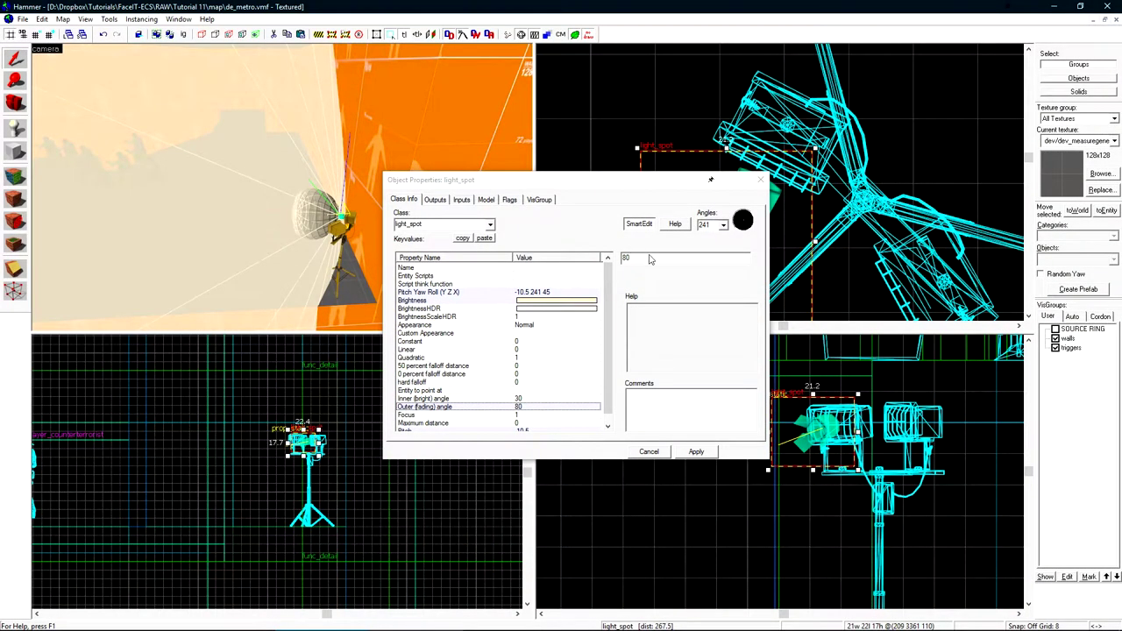
Set the light_spot's Outer (fading) angle to 45 and its Inner (bright) angle to 10, and apply both
{"action": "double_click", "coordinate": [652, 261]}
{"action": "type", "text": "25"}
{"action": "left_click", "coordinate": [470, 399]}
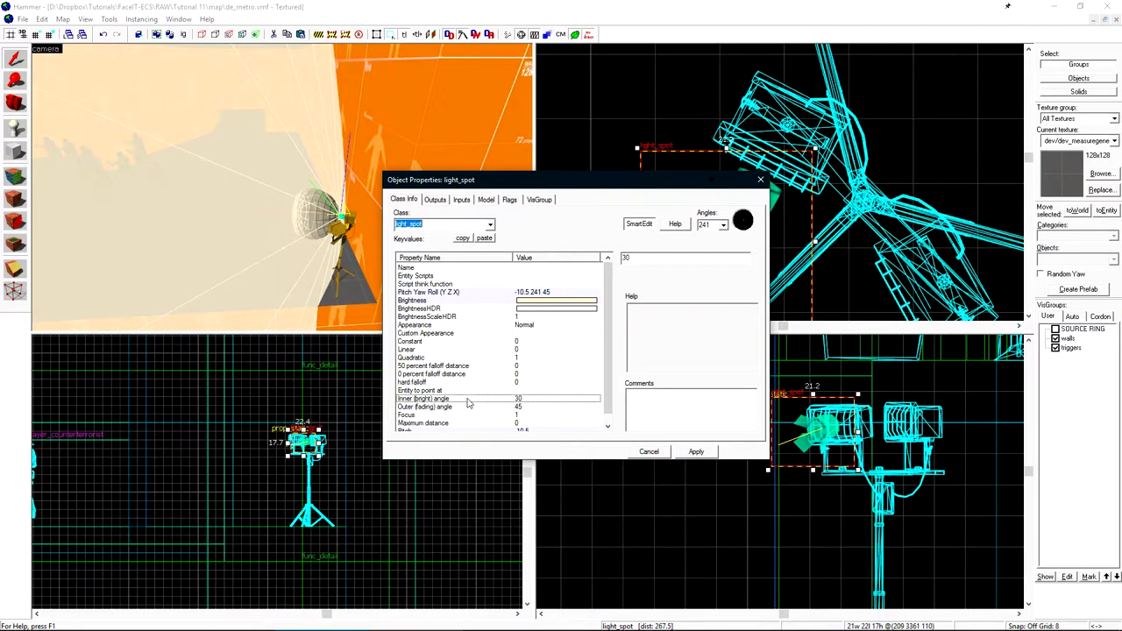
{"action": "left_click", "coordinate": [697, 451]}
{"action": "left_click_drag", "start_coordinate": [653, 262], "coordinate": [573, 265]}
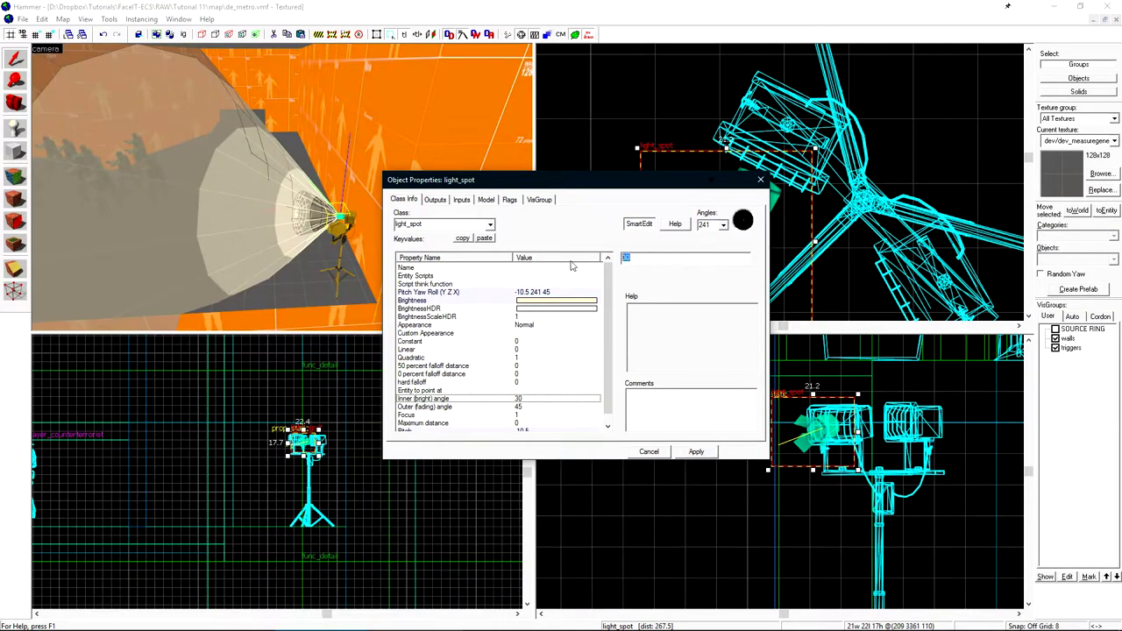
{"action": "type", "text": "10"}
{"action": "left_click", "coordinate": [696, 452]}
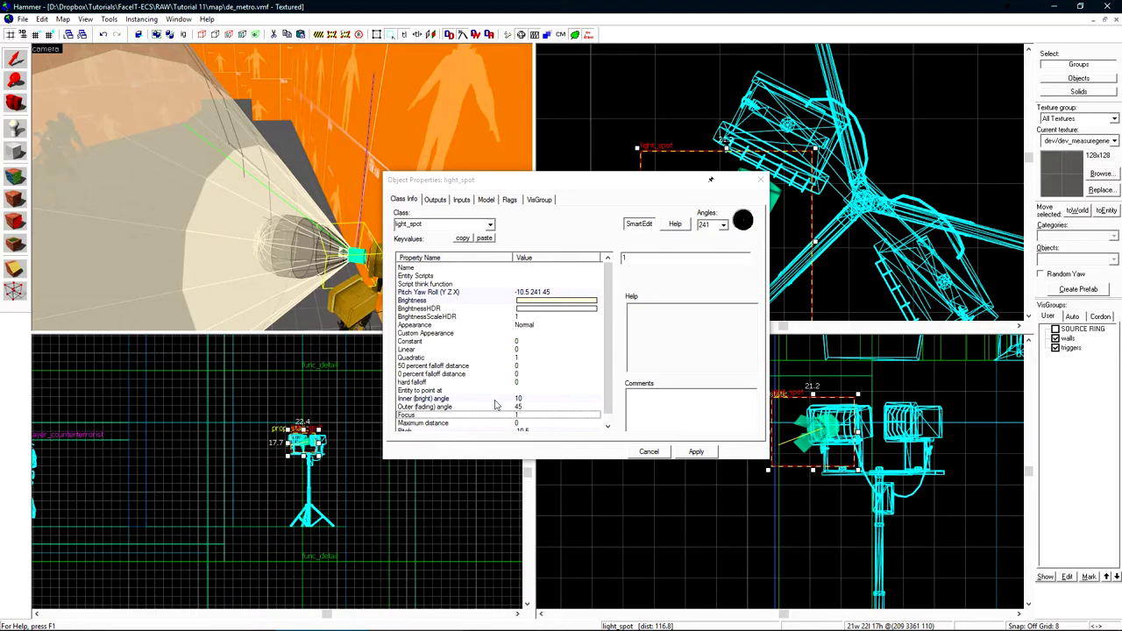
Set the light_spot's Outer (fading) angle to 55, Inner (bright) angle to 30 and Focus to 5, and apply the changes
{"action": "left_click", "coordinate": [495, 399]}
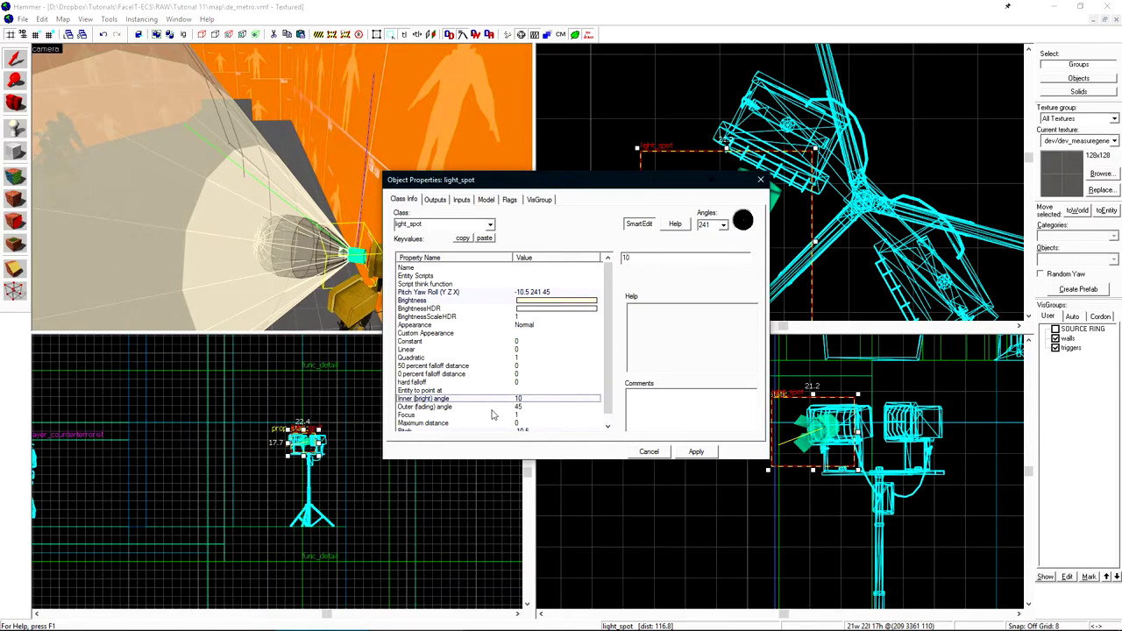
{"action": "left_click", "coordinate": [492, 408]}
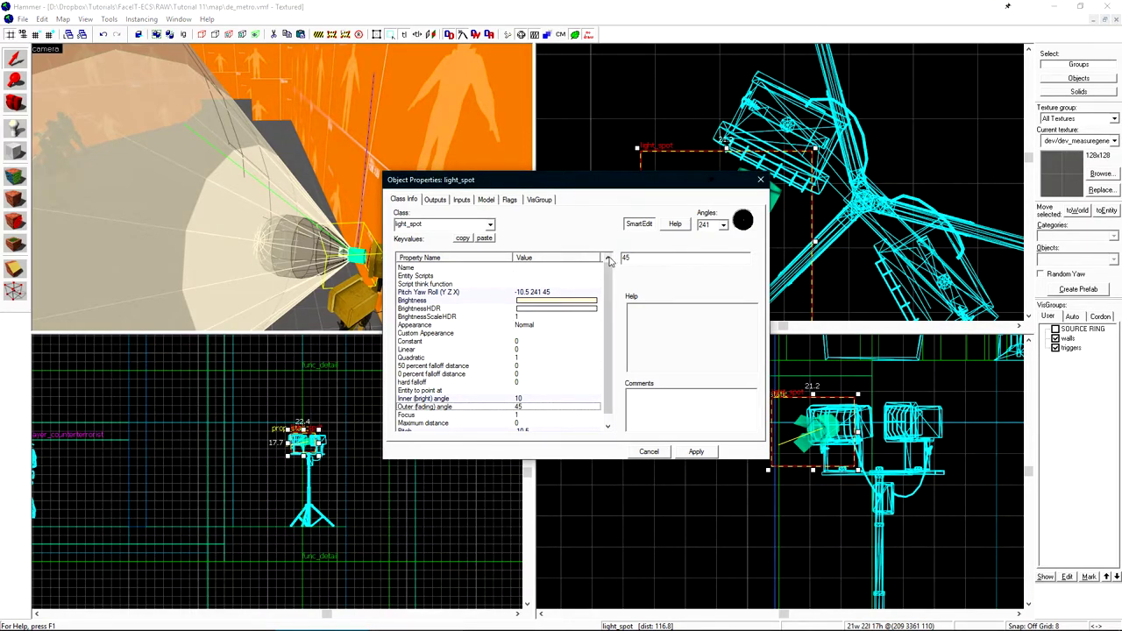
{"action": "left_click_drag", "start_coordinate": [641, 260], "coordinate": [568, 258]}
{"action": "type", "text": "55"}
{"action": "left_click", "coordinate": [468, 399]}
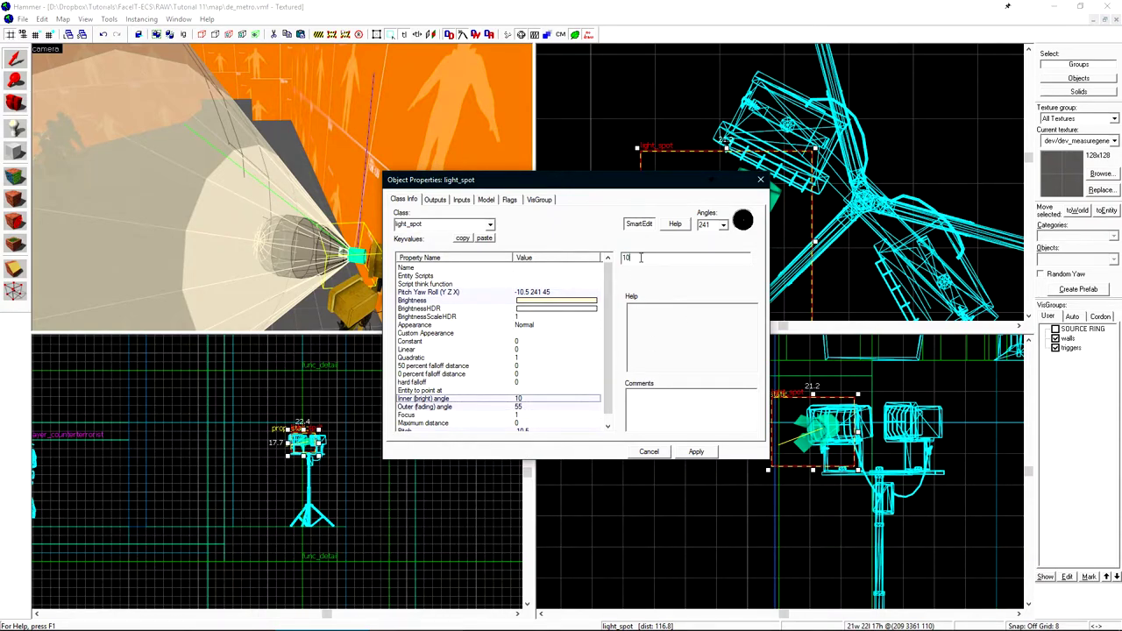
{"action": "key", "text": "Tab"}
{"action": "type", "text": "30"}
{"action": "left_click", "coordinate": [526, 415]}
{"action": "double_click", "coordinate": [649, 259]}
{"action": "type", "text": "5"}
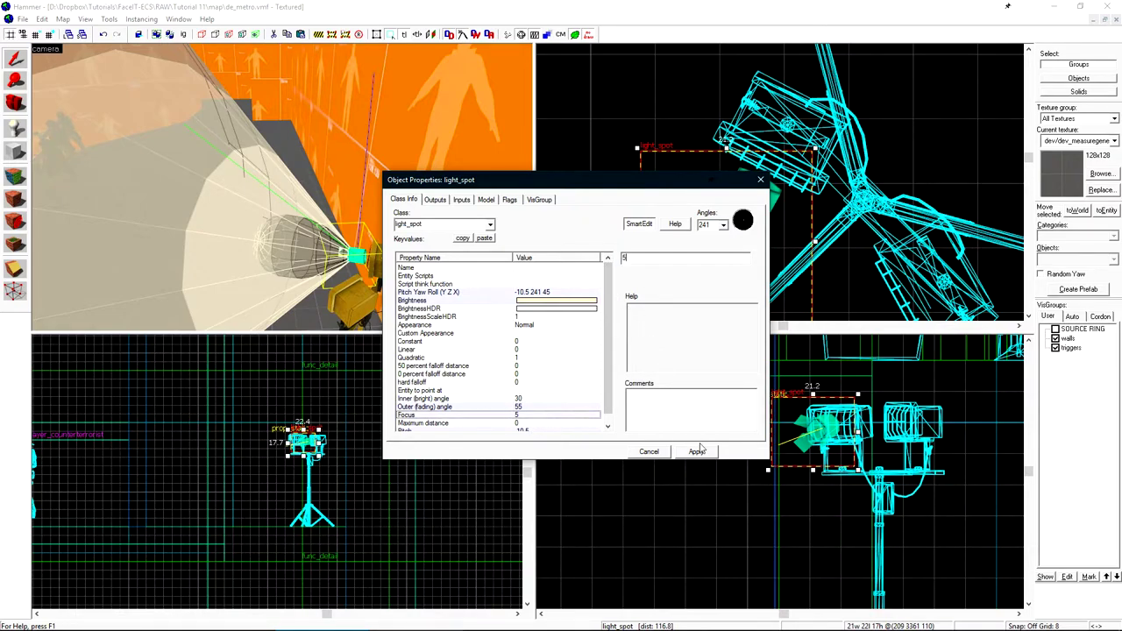
{"action": "left_click", "coordinate": [698, 452]}
{"action": "left_click", "coordinate": [654, 453]}
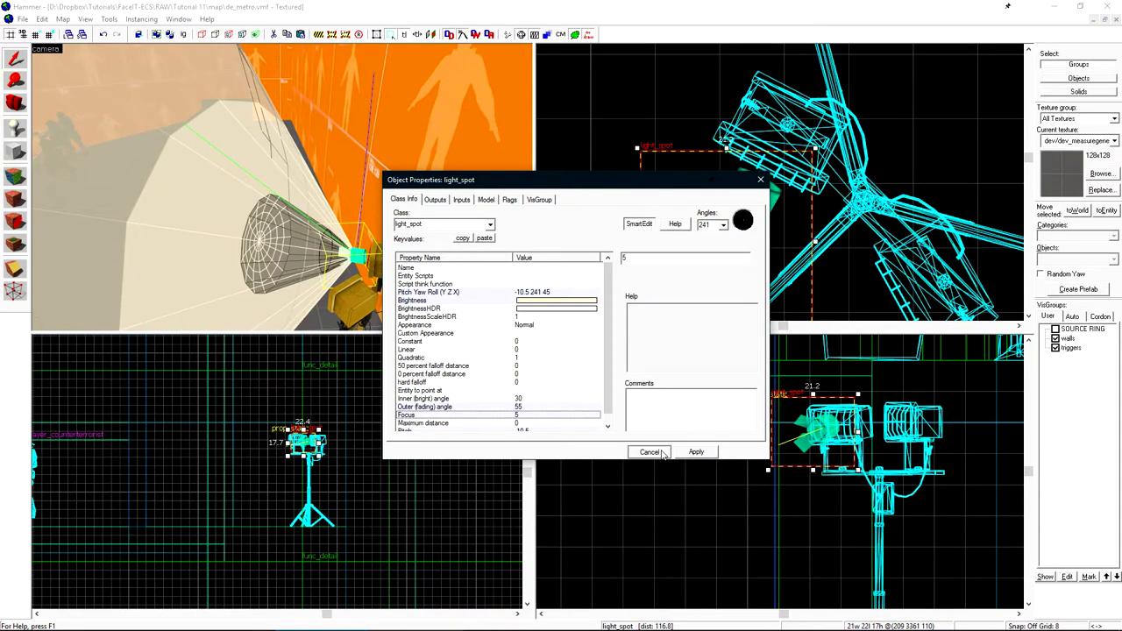
Duplicate the light_spot, rotate the copy to match the second floodlight lamp's direction, and place it before that lamp at about (226, 3351, 111)
{"action": "scroll", "coordinate": [671, 126], "scroll_direction": "down", "scroll_amount": 4}
{"action": "scroll", "coordinate": [723, 164], "scroll_direction": "up", "scroll_amount": 3}
{"action": "scroll", "coordinate": [723, 164], "scroll_direction": "up", "scroll_amount": 2}
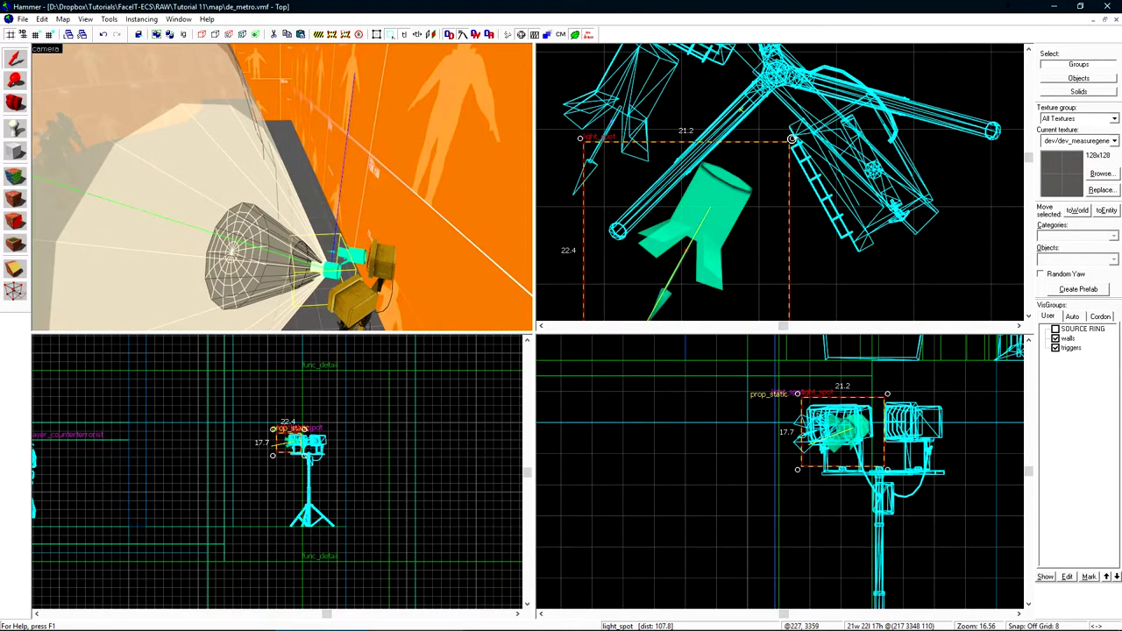
{"action": "left_click_drag", "start_coordinate": [791, 140], "coordinate": [828, 205]}
{"action": "left_click_drag", "start_coordinate": [742, 204], "coordinate": [804, 205]}
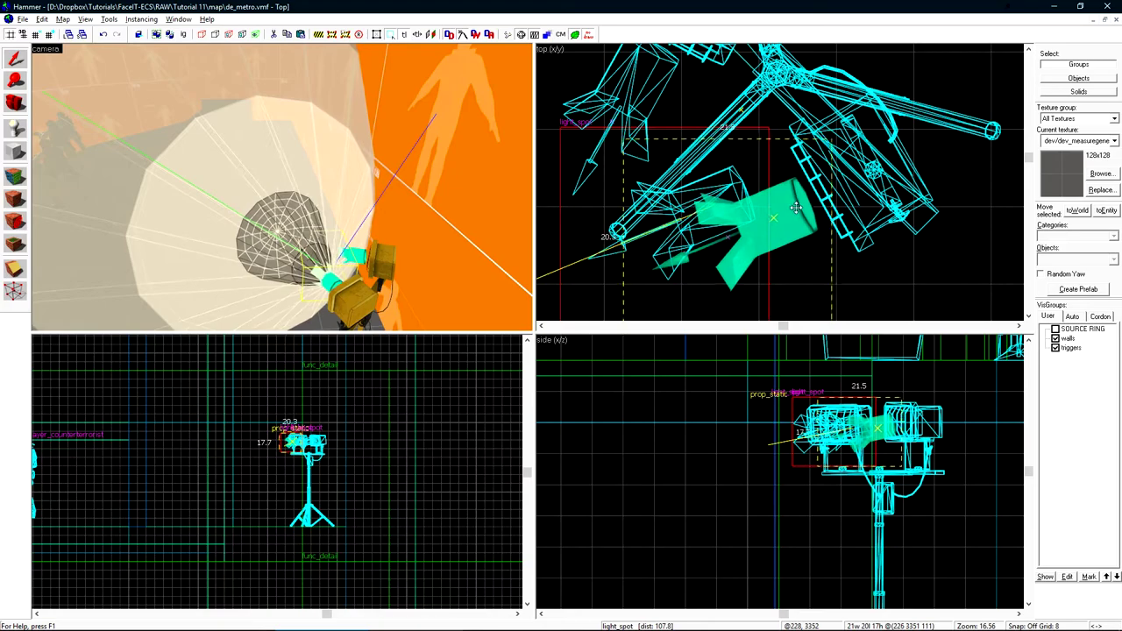
{"action": "left_click_drag", "start_coordinate": [804, 205], "coordinate": [807, 205]}
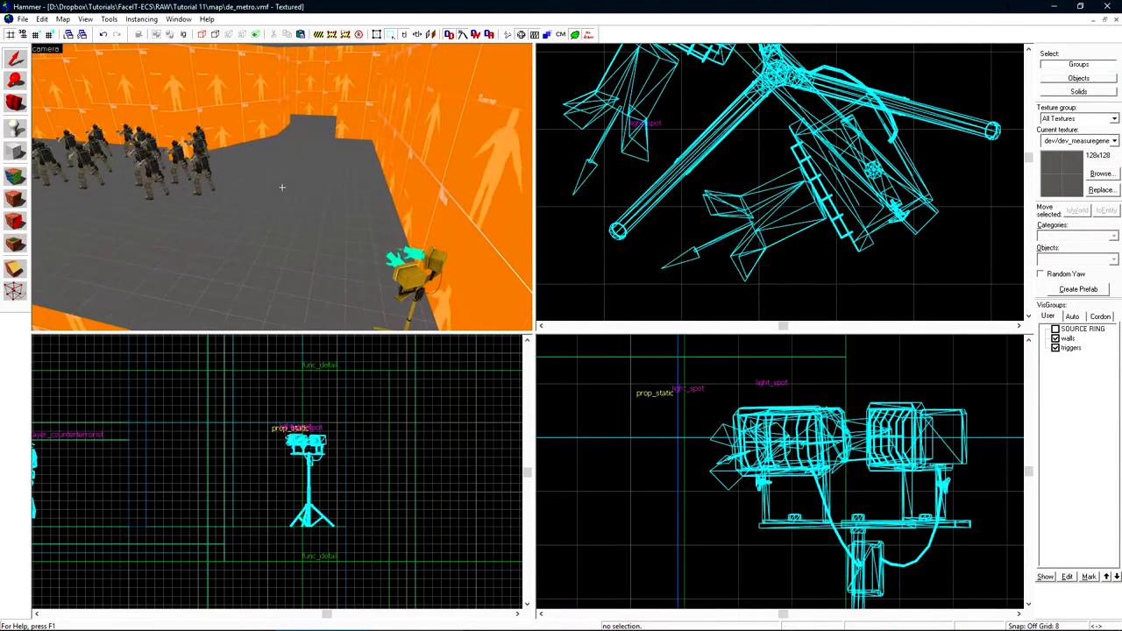
Compile and run the map, and enable r_drawlights 1 in the game console to inspect the light sources
{"action": "key", "text": "z"}
{"action": "key", "text": "F9"}
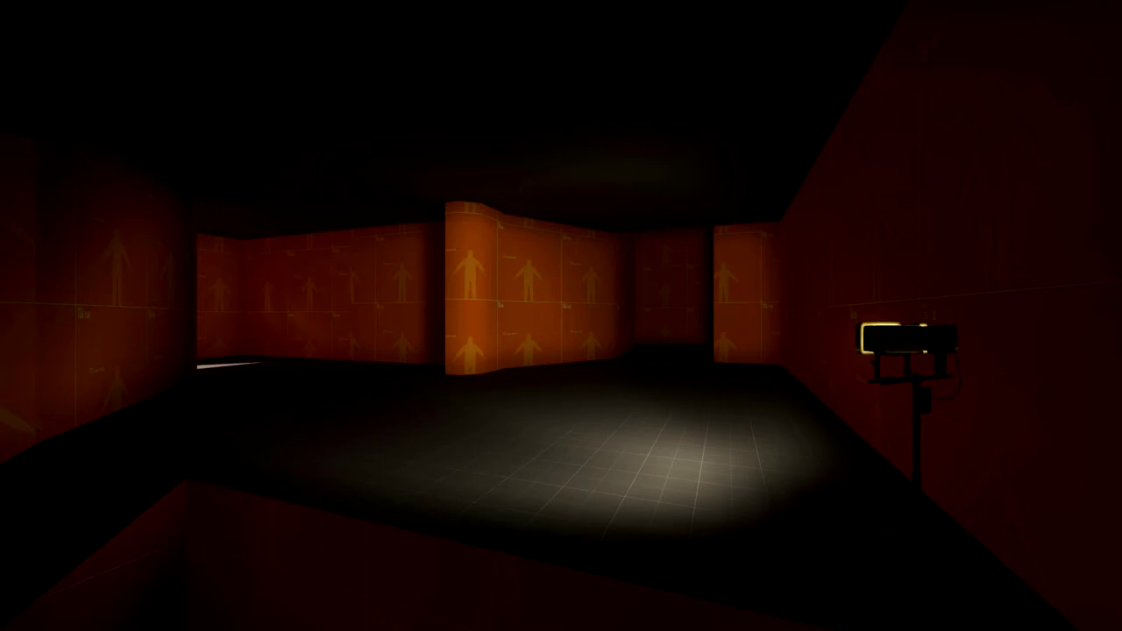
{"action": "key", "text": "grave"}
{"action": "type", "text": "r_dr"}
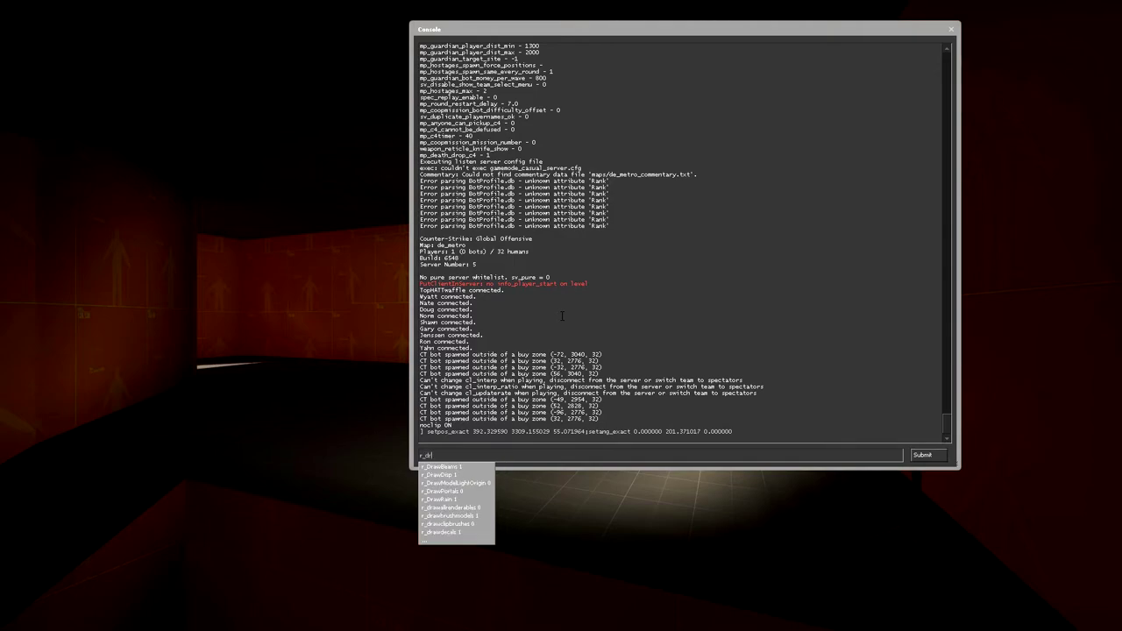
{"action": "type", "text": "awlights 1"}
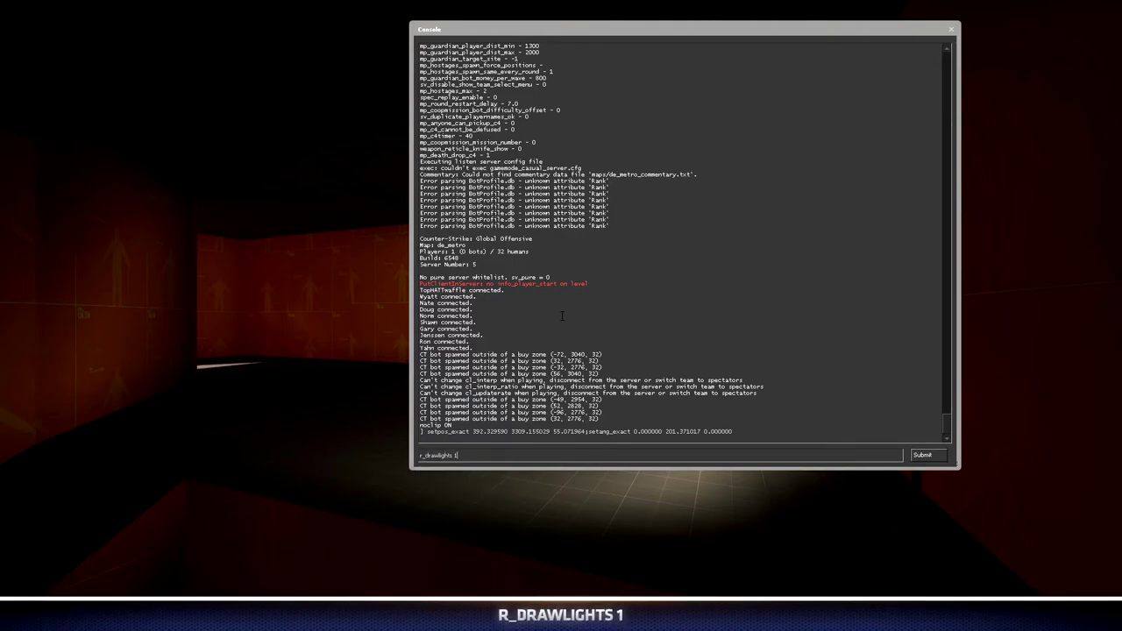
{"action": "key", "text": "Return"}
{"action": "key", "text": "grave"}
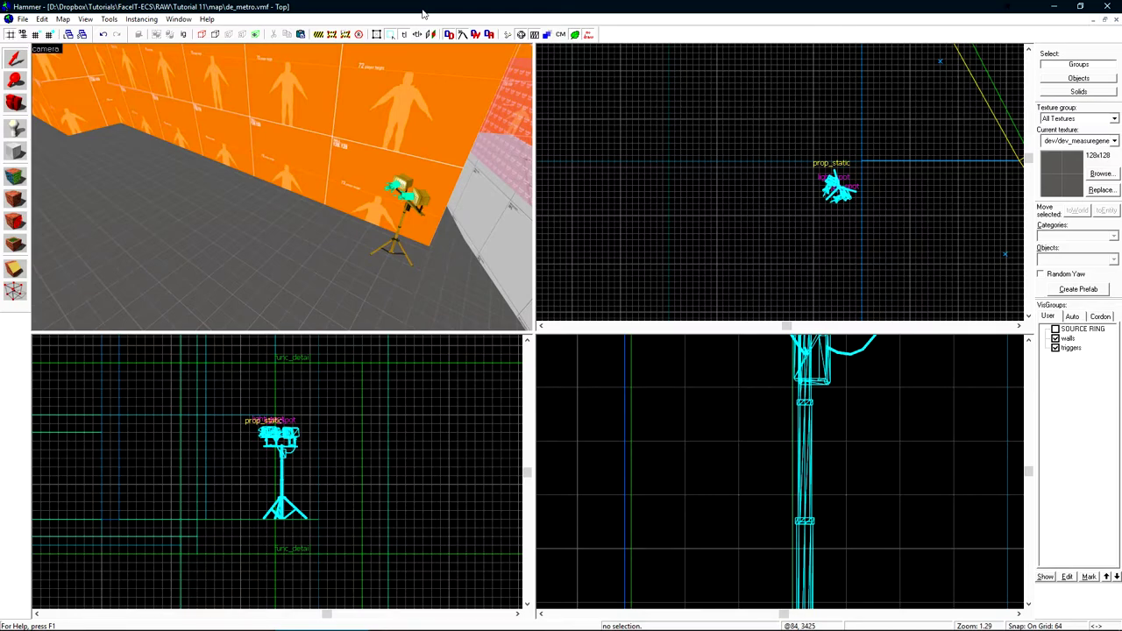
Cut the floodlight prop and its two light_spot entities out of the de_metro map
{"action": "left_click", "coordinate": [403, 191]}
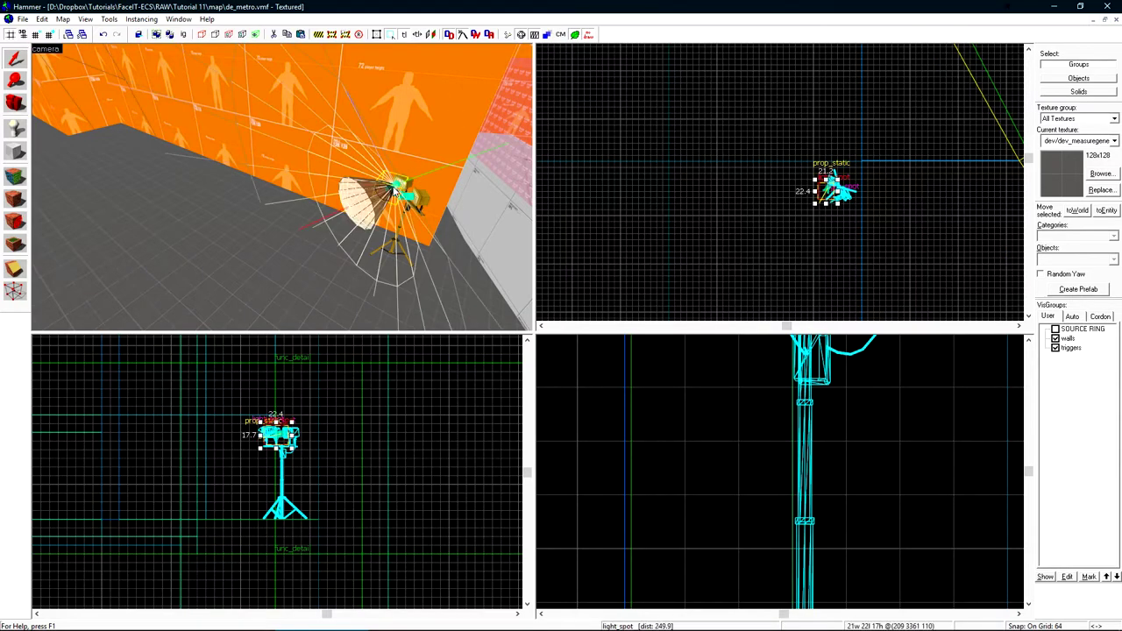
{"action": "left_click", "coordinate": [409, 199], "text": "ctrl"}
{"action": "key", "text": "z"}
{"action": "key", "text": "w"}
{"action": "key", "text": "z"}
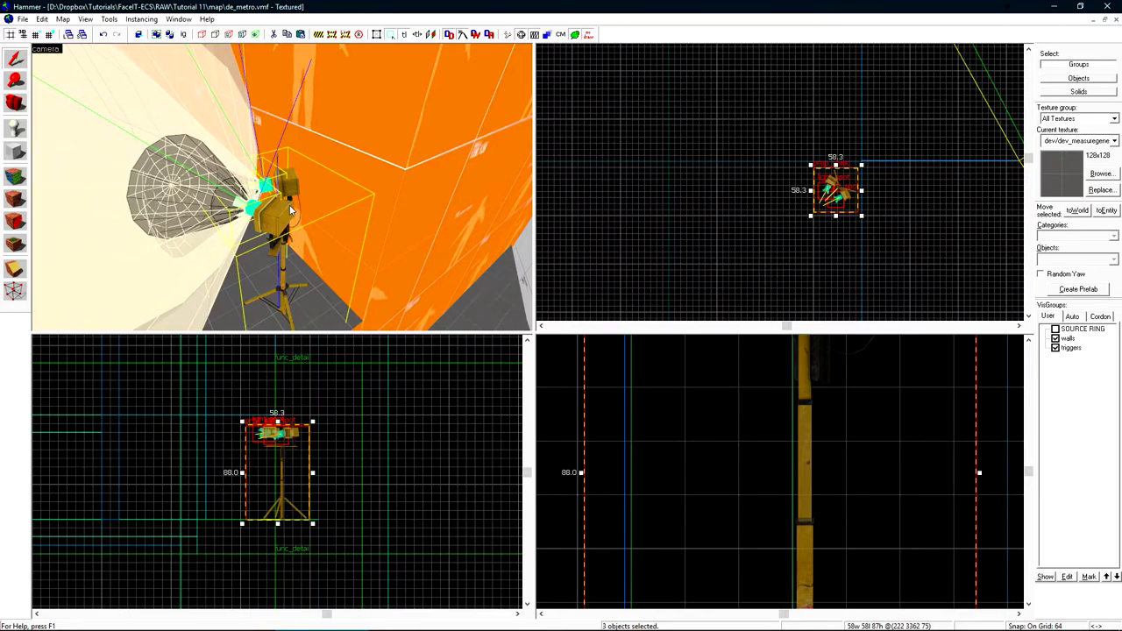
{"action": "key", "text": "Delete"}
{"action": "scroll", "coordinate": [292, 210], "scroll_direction": "down", "scroll_amount": 3}
Create a new map, paste the floodlight and its two light_spots, and place the stand's base at the origin, centred at about (-4, -3, 44)
{"action": "left_click", "coordinate": [23, 19]}
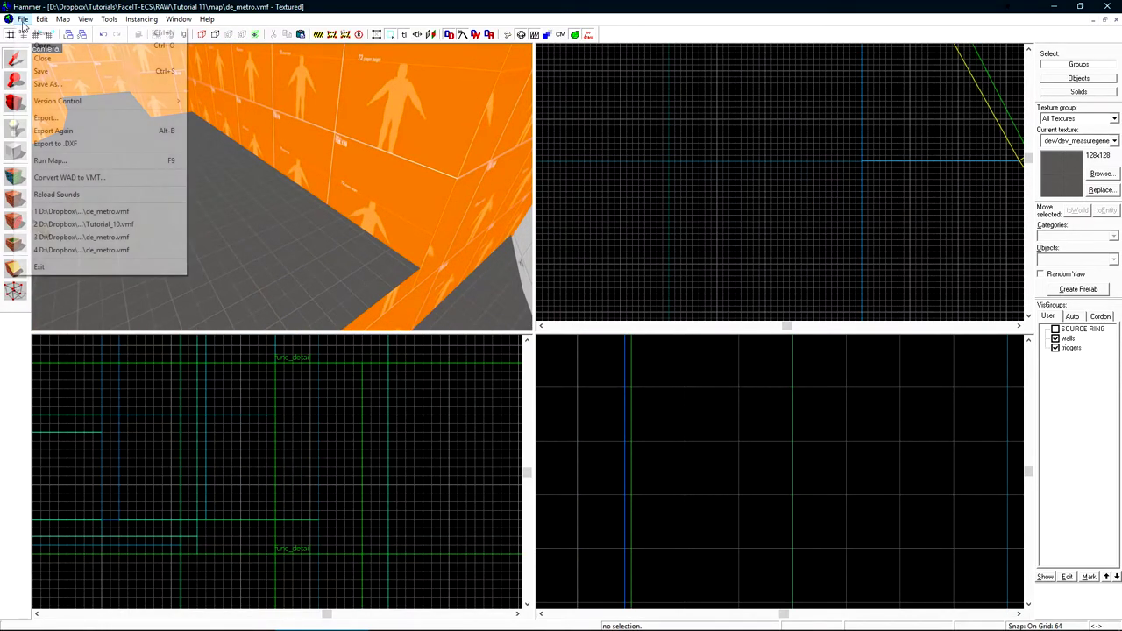
{"action": "left_click", "coordinate": [42, 33]}
{"action": "key", "text": "ctrl+v"}
{"action": "scroll", "coordinate": [780, 185], "scroll_direction": "up", "scroll_amount": 15}
{"action": "left_click_drag", "start_coordinate": [824, 206], "coordinate": [781, 171]}
{"action": "scroll", "coordinate": [767, 158], "scroll_direction": "up", "scroll_amount": 6}
{"action": "scroll", "coordinate": [782, 474], "scroll_direction": "up", "scroll_amount": 8}
{"action": "left_click_drag", "start_coordinate": [782, 477], "coordinate": [782, 455]}
{"action": "scroll", "coordinate": [783, 456], "scroll_direction": "up", "scroll_amount": 6}
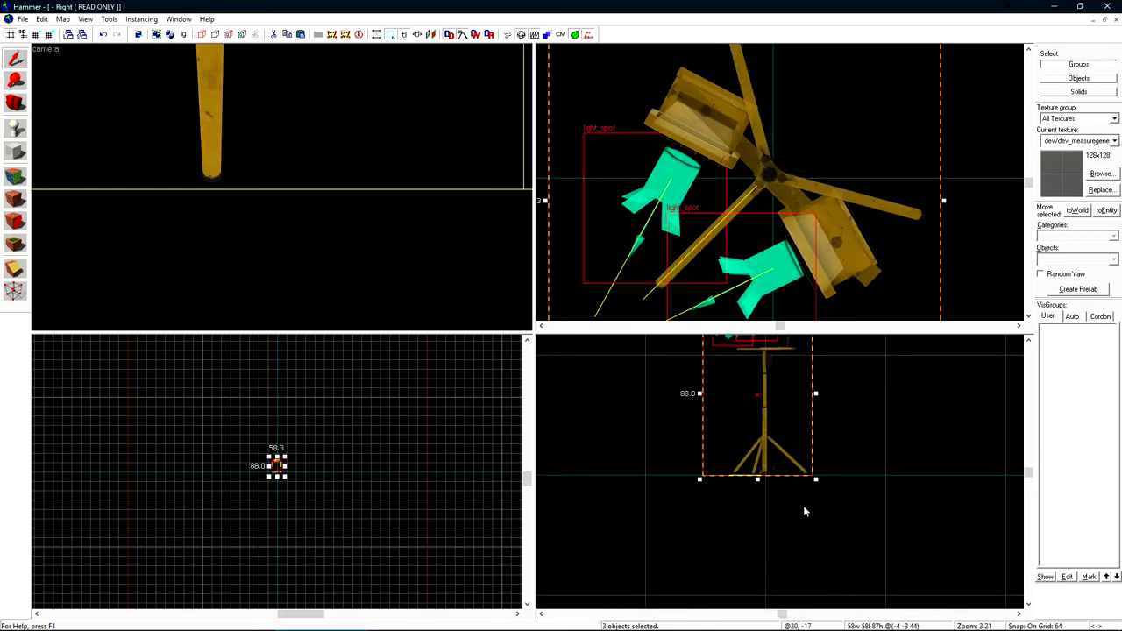
{"action": "key", "text": "z"}
{"action": "key", "text": "s"}
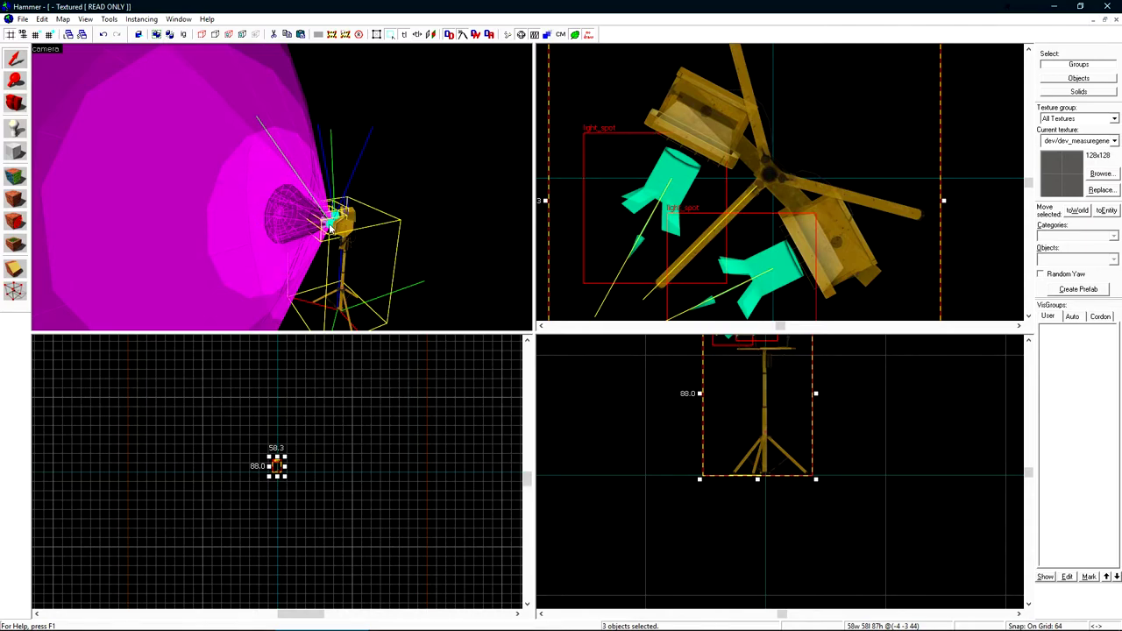
Examine the Brightness value in the pasted light_spot's properties and leave it as it is
{"action": "left_click", "coordinate": [357, 173]}
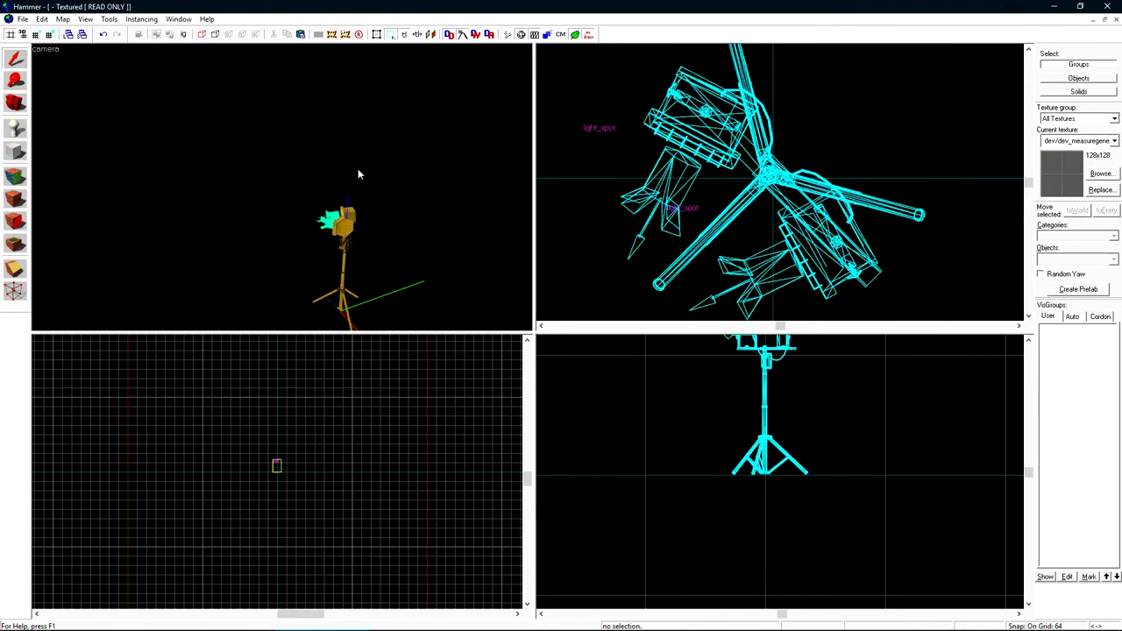
{"action": "left_click", "coordinate": [331, 224]}
{"action": "double_click", "coordinate": [331, 225]}
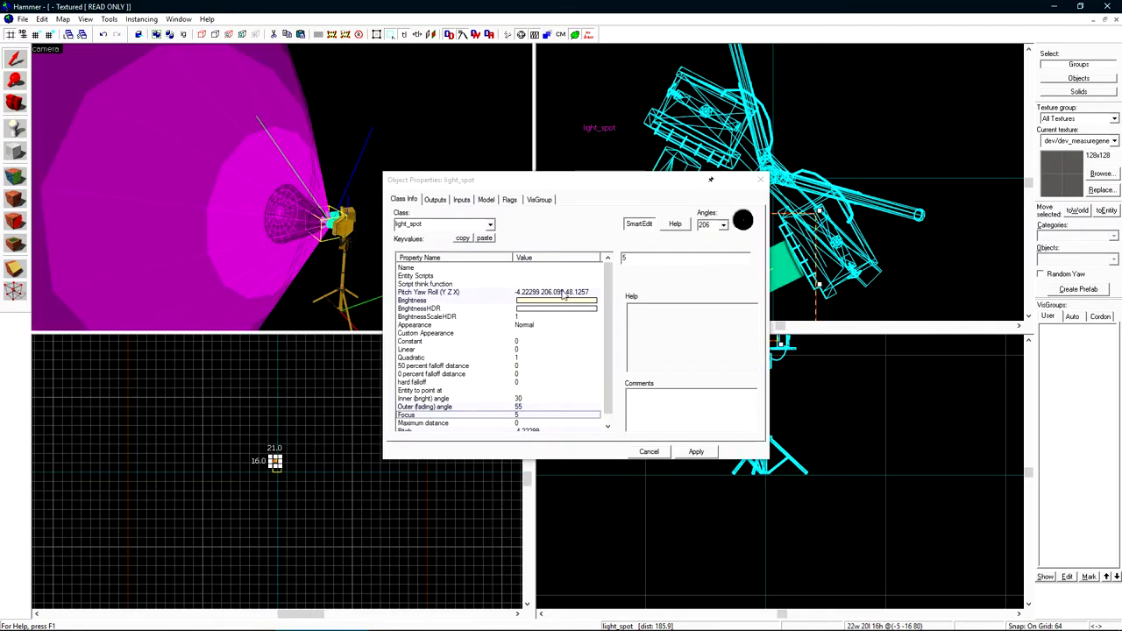
{"action": "left_click", "coordinate": [545, 301]}
{"action": "left_click_drag", "start_coordinate": [684, 261], "coordinate": [591, 260]}
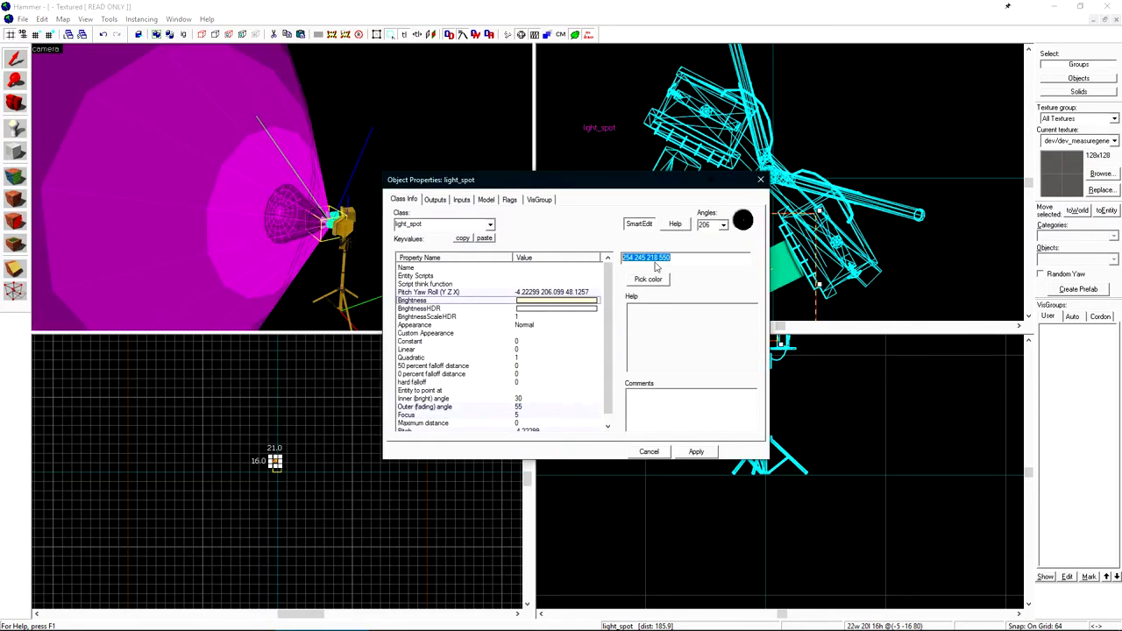
{"action": "left_click", "coordinate": [645, 452]}
Start saving the new map under a new name, and create and open an instances folder inside the map folder
{"action": "left_click", "coordinate": [23, 19]}
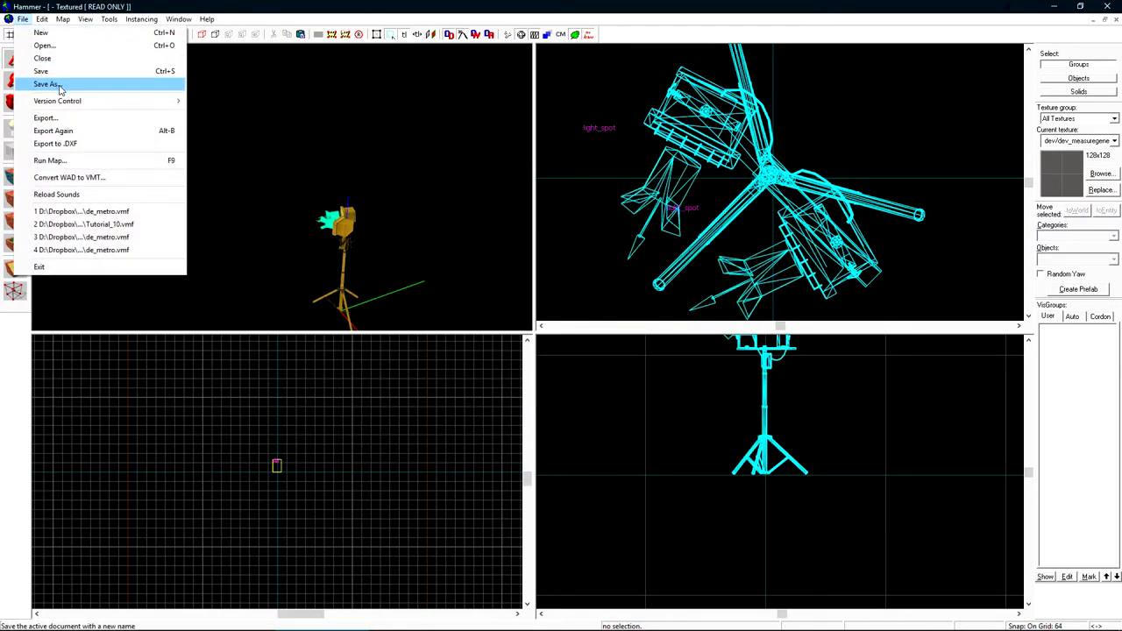
{"action": "left_click", "coordinate": [48, 83]}
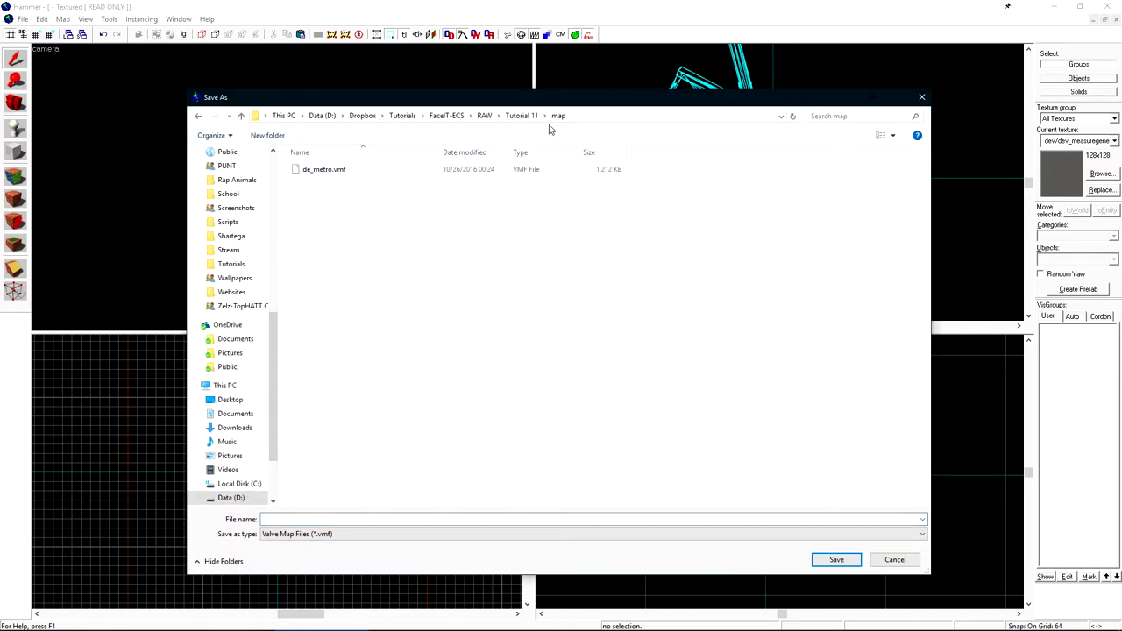
{"action": "left_click", "coordinate": [266, 135]}
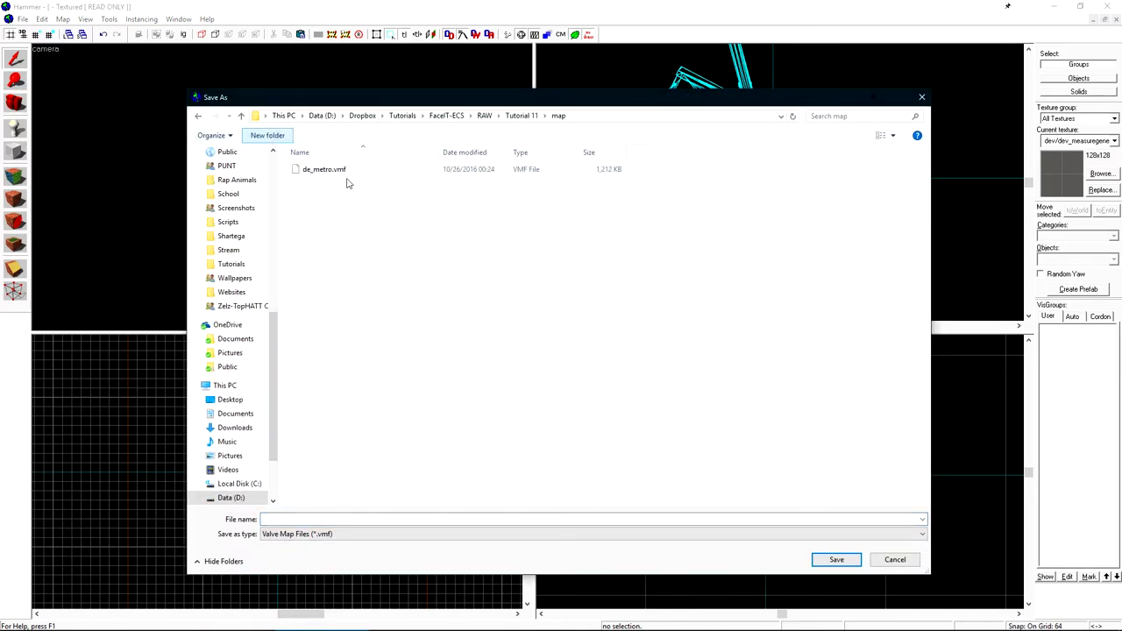
{"action": "type", "text": "instances"}
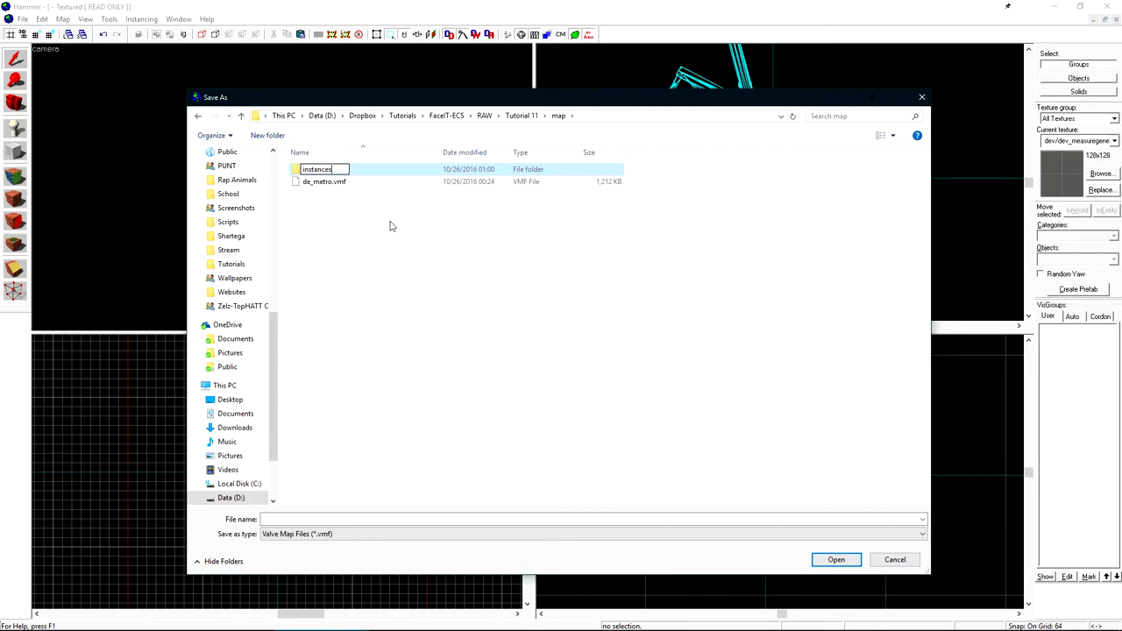
{"action": "key", "text": "Return"}
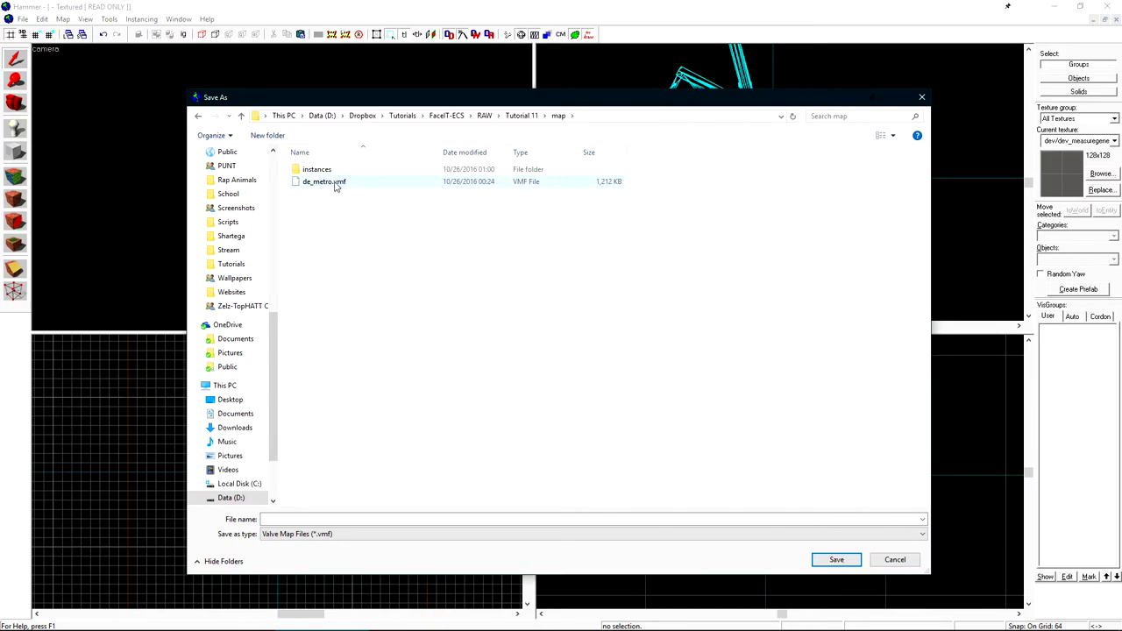
{"action": "left_click", "coordinate": [409, 170]}
{"action": "double_click", "coordinate": [410, 170]}
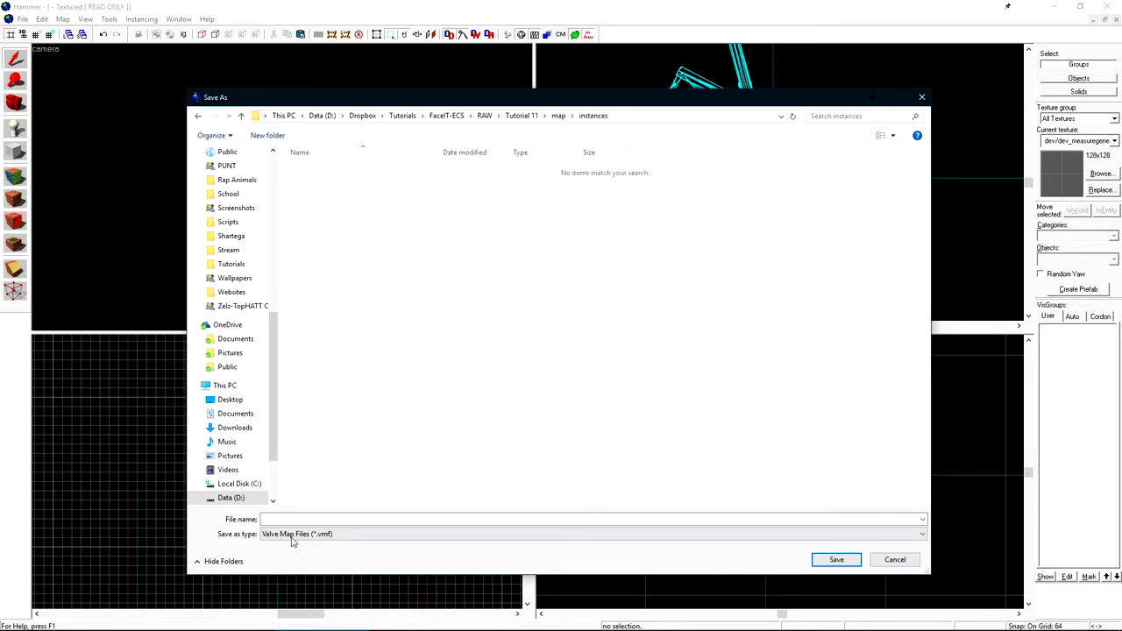
Save the map as floodlight in the instances folder
{"action": "left_click", "coordinate": [301, 520]}
{"action": "type", "text": "floodlight"}
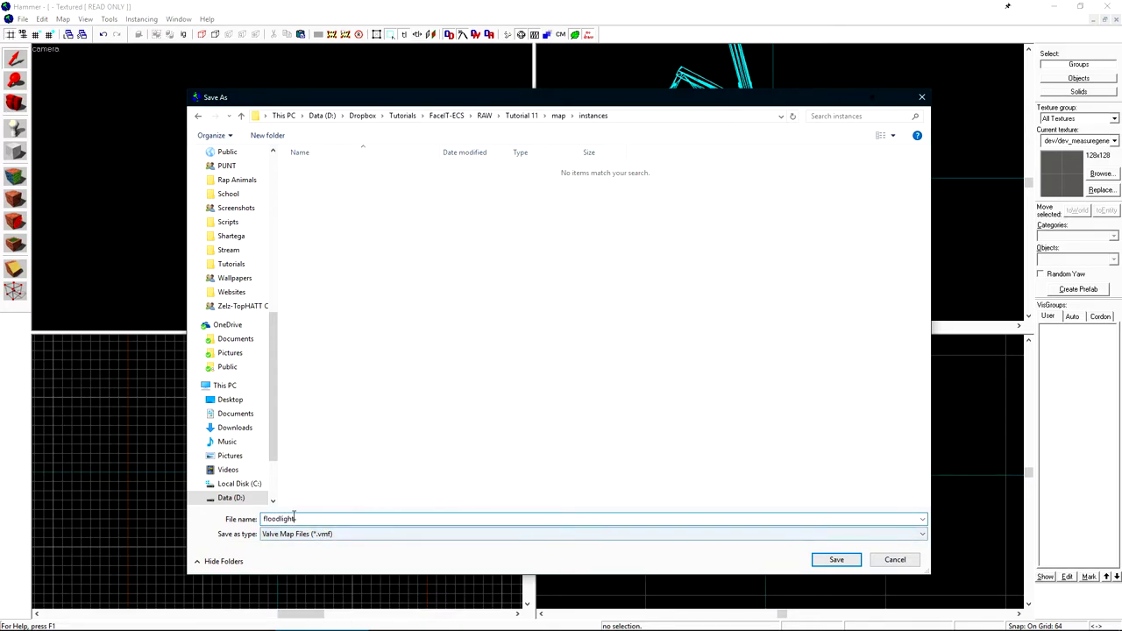
{"action": "left_click_drag", "start_coordinate": [300, 519], "coordinate": [249, 516]}
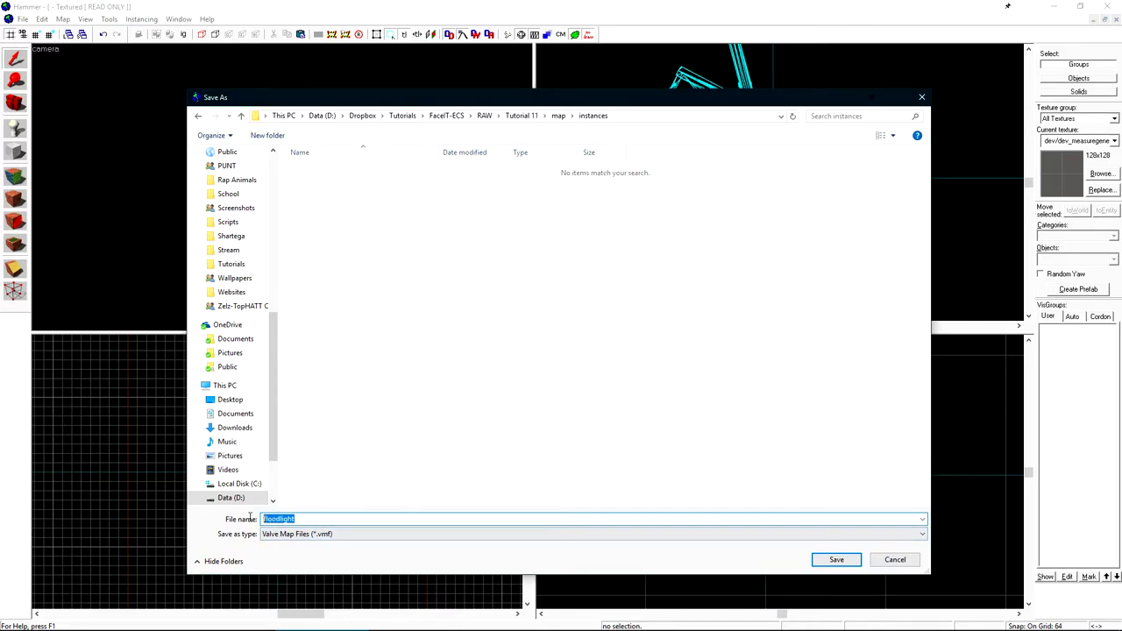
{"action": "left_click", "coordinate": [837, 560]}
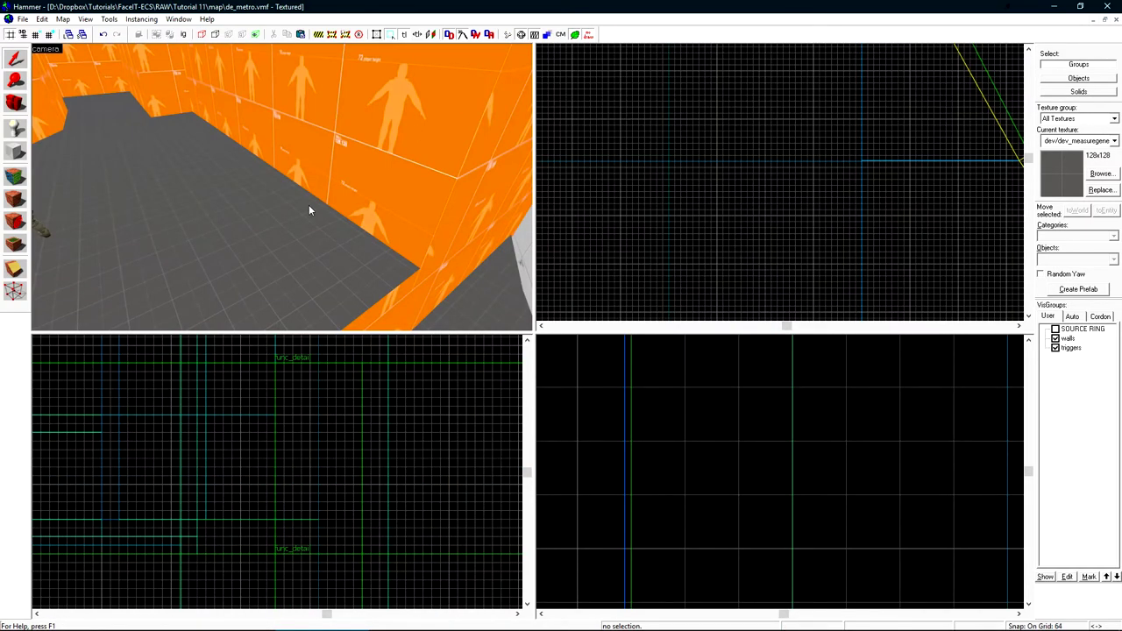
Place a new entity on de_metro's floor near the wall corner and change its class to func_instance
{"action": "key", "text": "shift+e"}
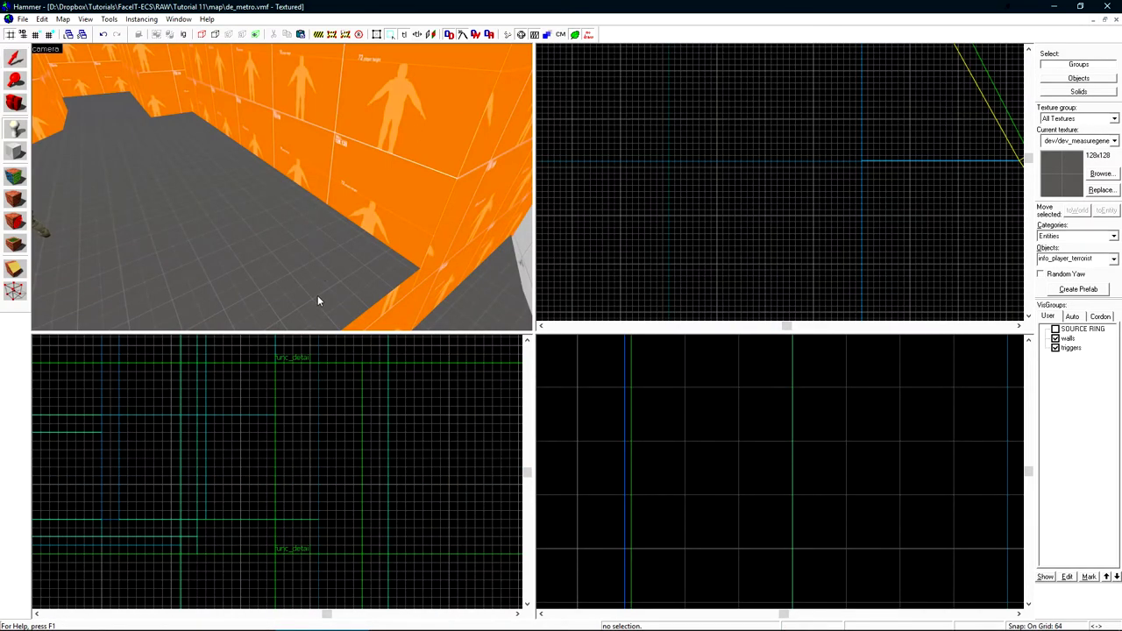
{"action": "left_click", "coordinate": [337, 258]}
{"action": "double_click", "coordinate": [345, 224]}
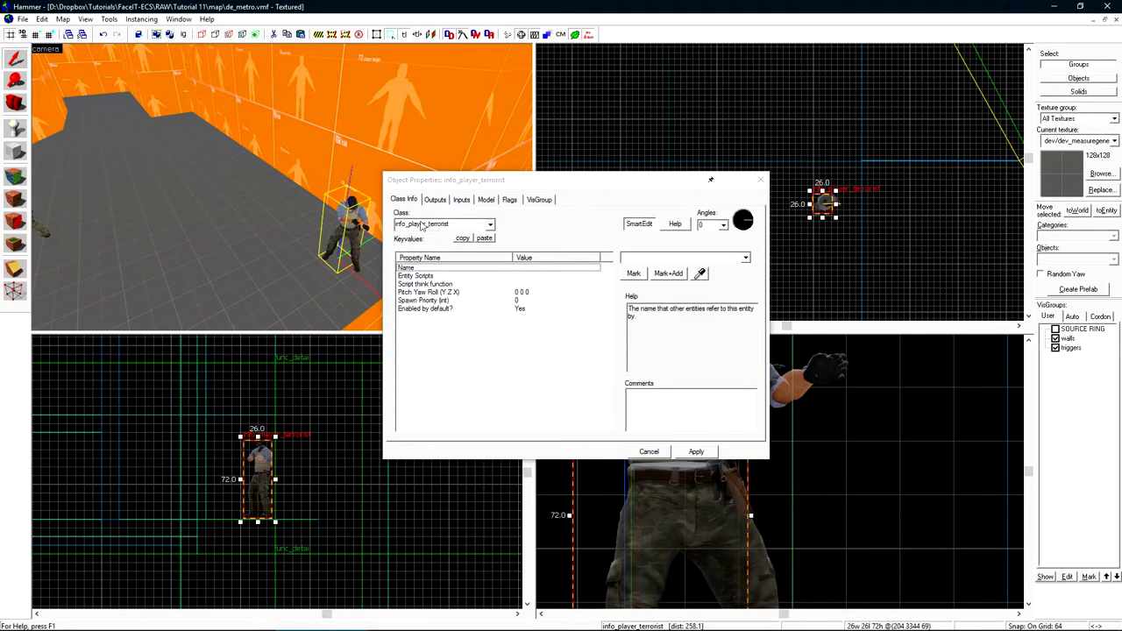
{"action": "left_click", "coordinate": [443, 224]}
{"action": "type", "text": "func_"}
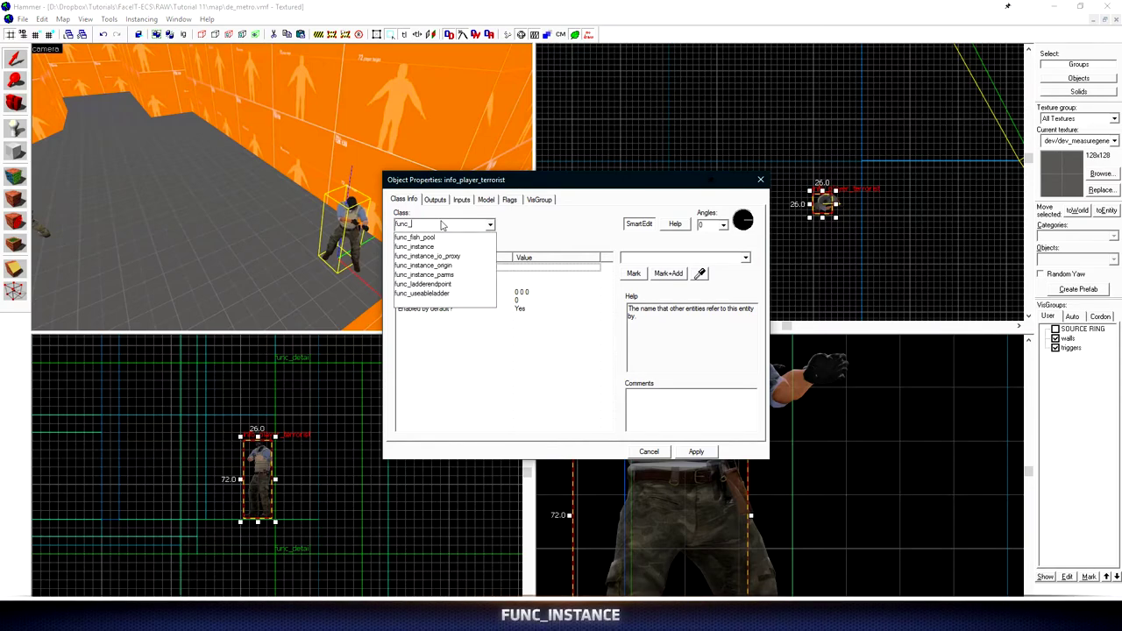
{"action": "type", "text": "in"}
{"action": "left_click", "coordinate": [413, 237]}
Set the func_instance's VMF Filename to instances/floodlight.vmf, apply it, and close the properties
{"action": "left_click", "coordinate": [412, 285]}
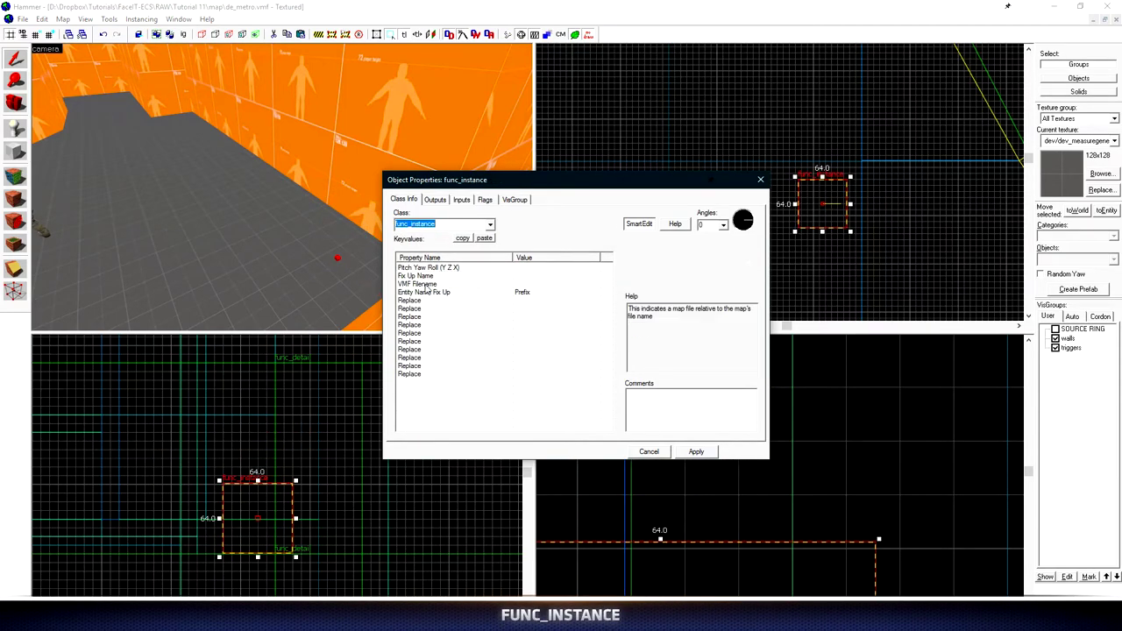
{"action": "left_click", "coordinate": [634, 276]}
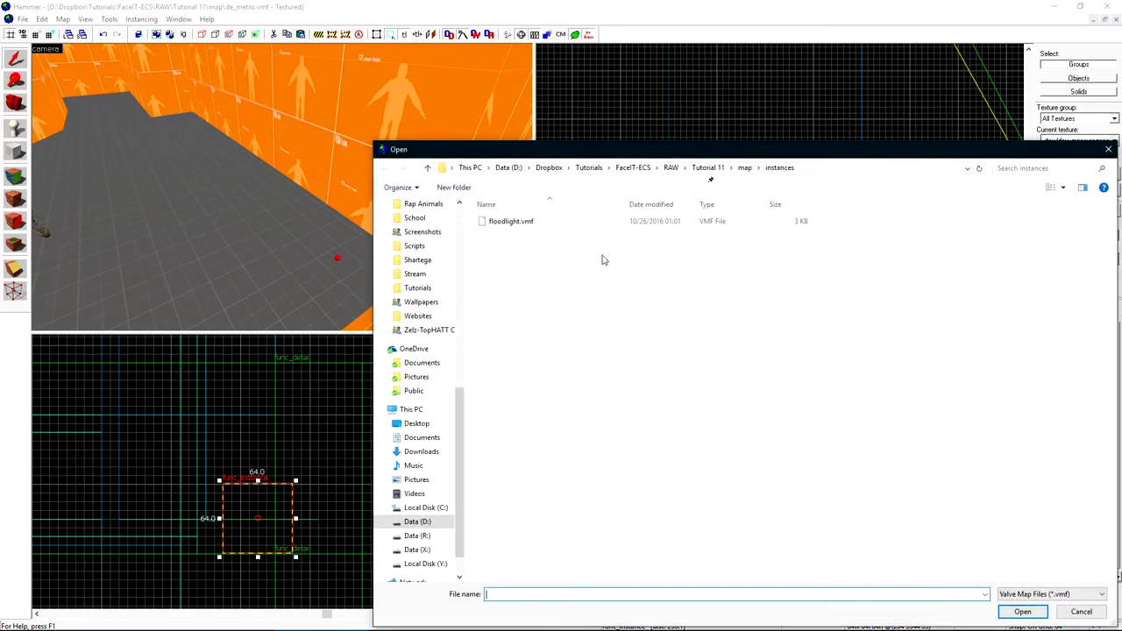
{"action": "double_click", "coordinate": [538, 226]}
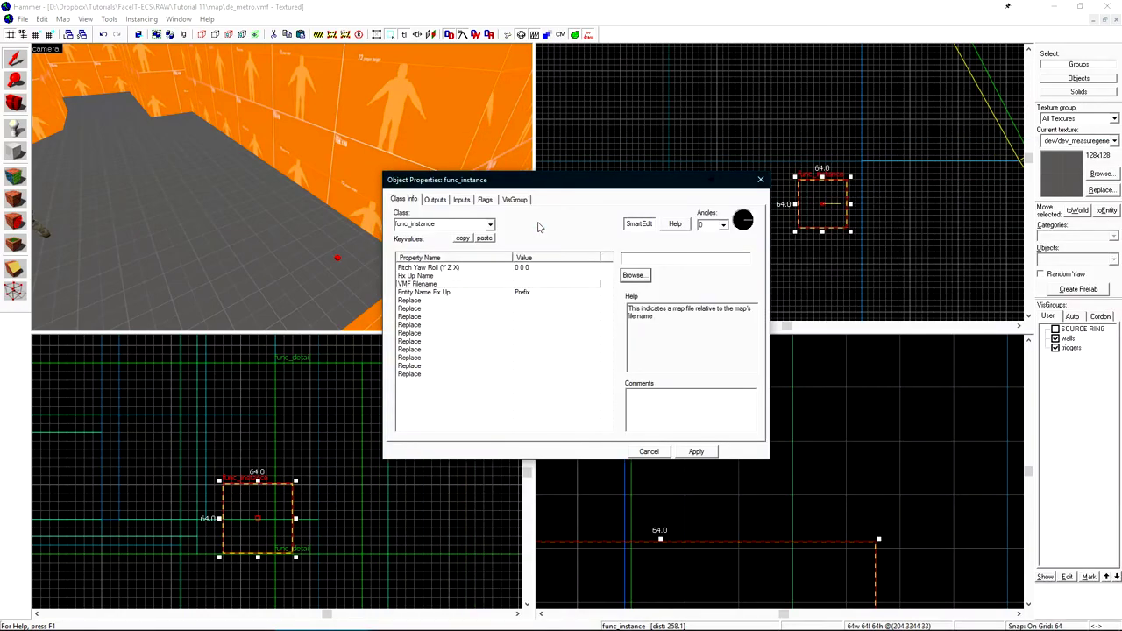
{"action": "left_click", "coordinate": [634, 275]}
{"action": "left_click", "coordinate": [383, 136]}
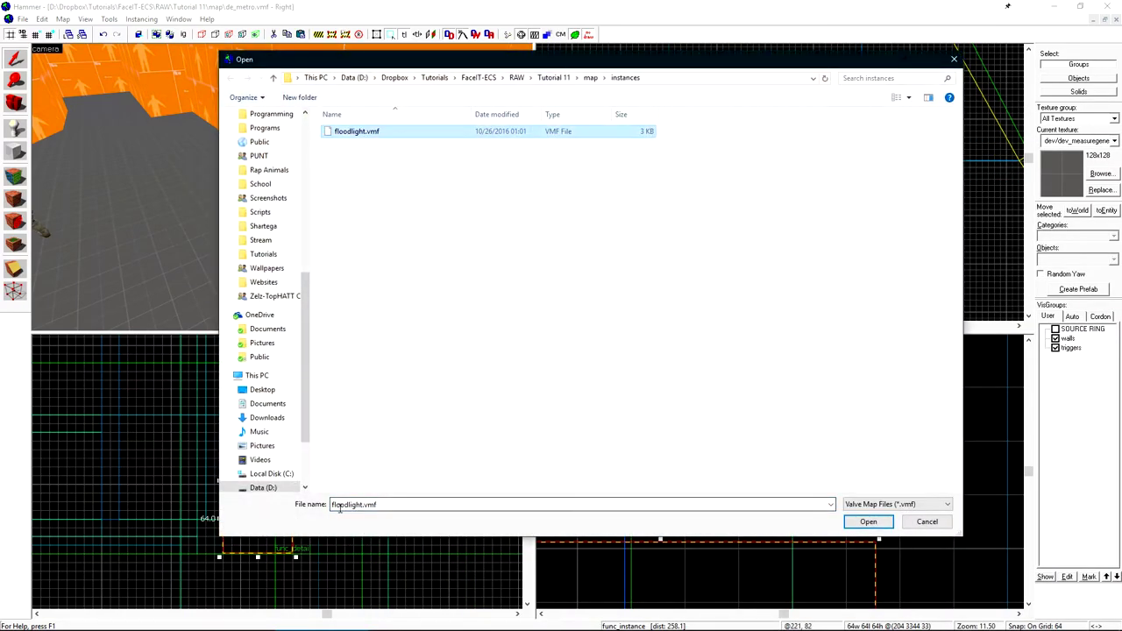
{"action": "left_click_drag", "start_coordinate": [380, 505], "coordinate": [304, 507]}
{"action": "left_click", "coordinate": [868, 522]}
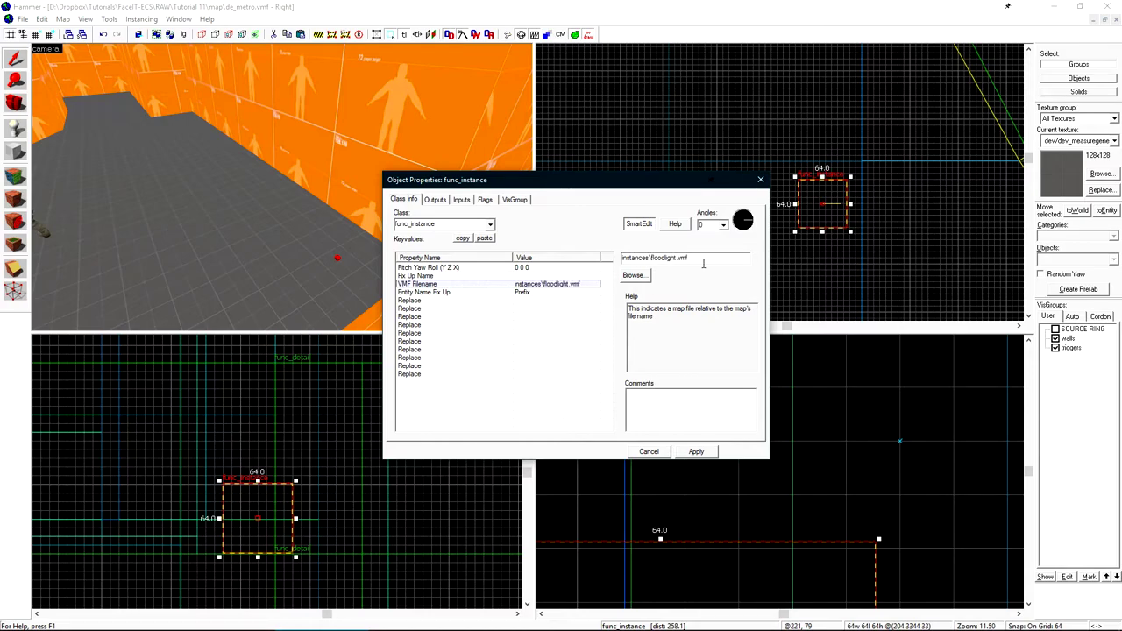
{"action": "left_click", "coordinate": [694, 451]}
{"action": "left_click", "coordinate": [351, 257]}
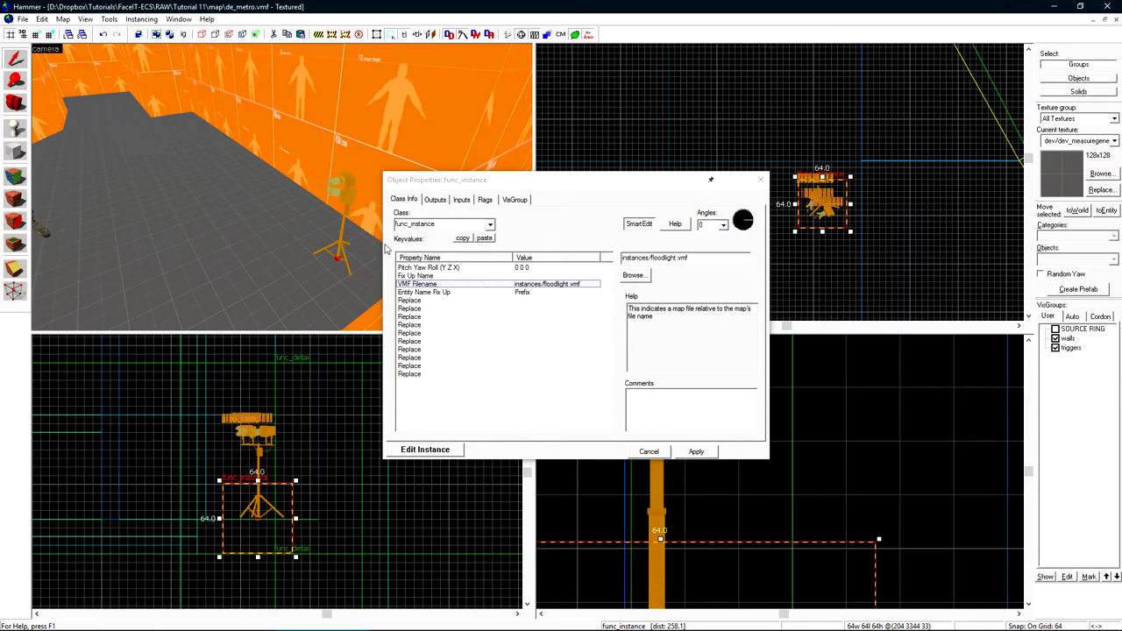
{"action": "left_click", "coordinate": [761, 180]}
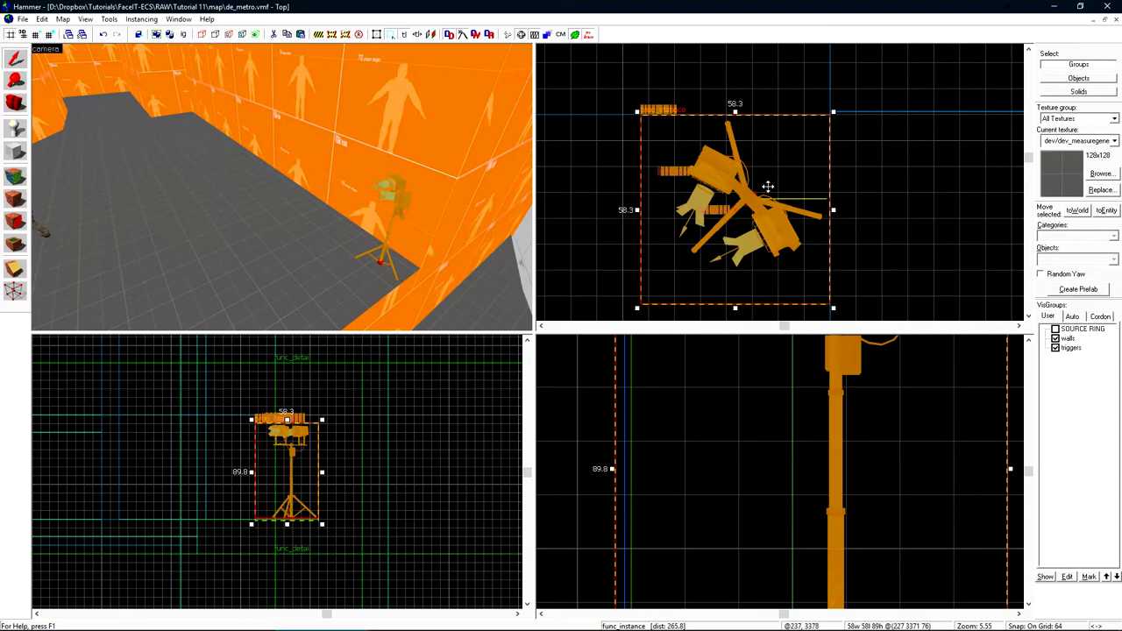
Show the instances tinted to compare the floodlight's appearance, and restore the normal instance display
{"action": "left_click", "coordinate": [142, 19]}
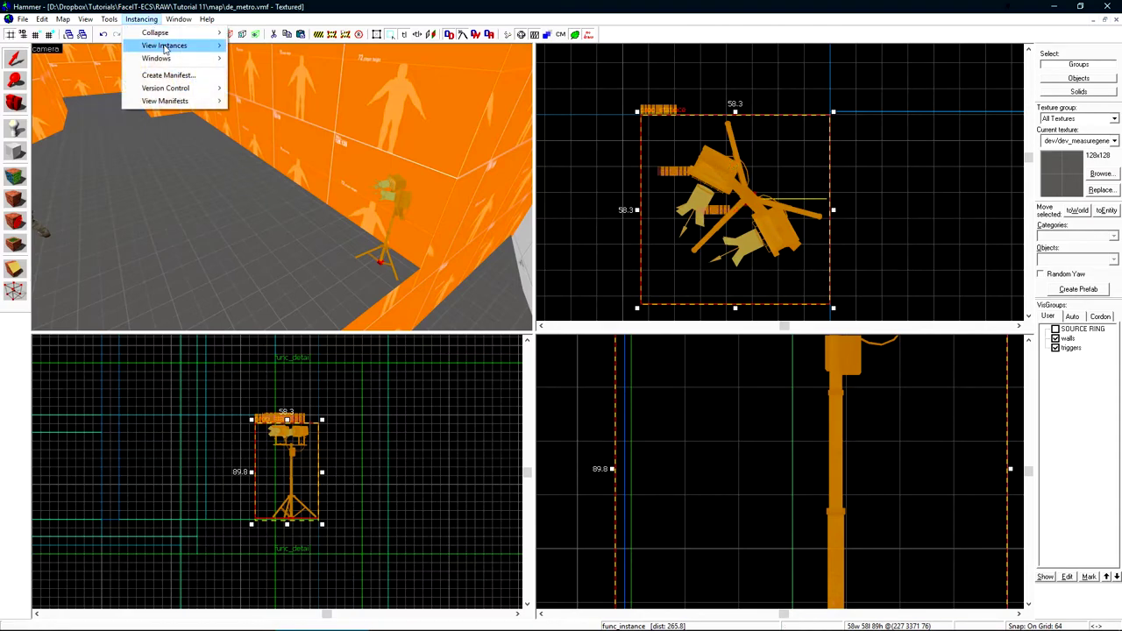
{"action": "mouse_move", "coordinate": [184, 47]}
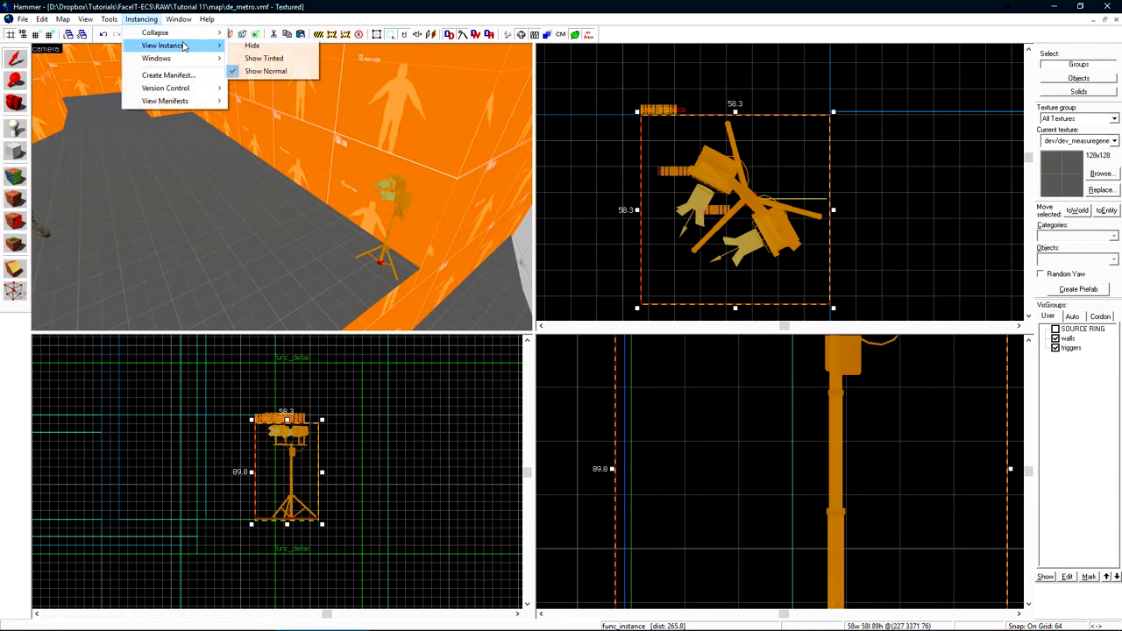
{"action": "left_click", "coordinate": [299, 59]}
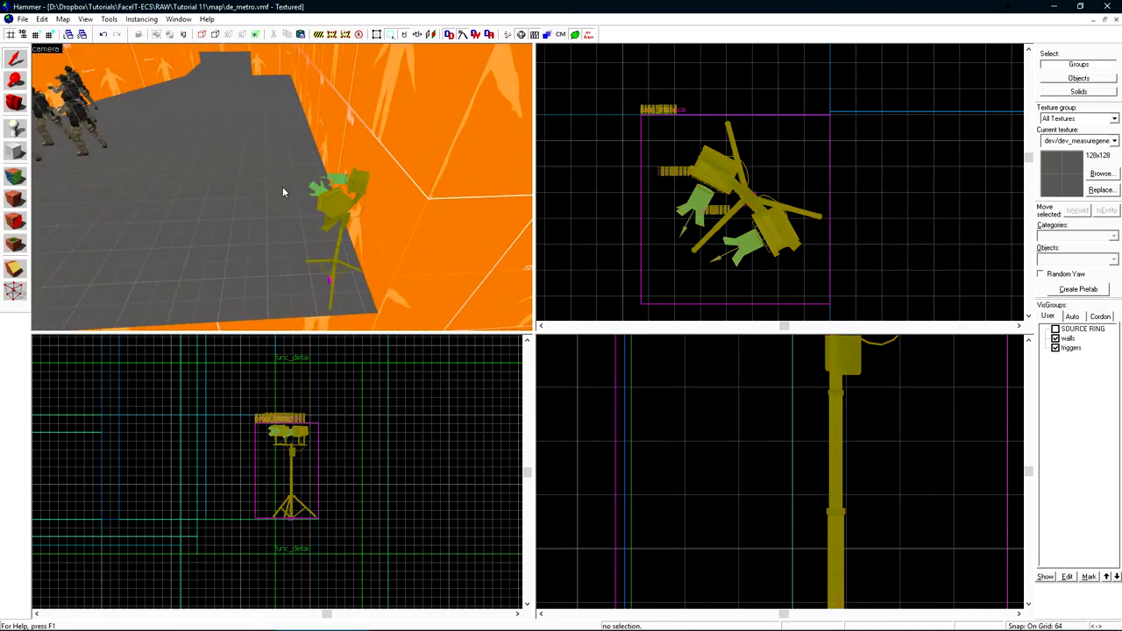
{"action": "key", "text": "d"}
{"action": "left_click", "coordinate": [300, 208]}
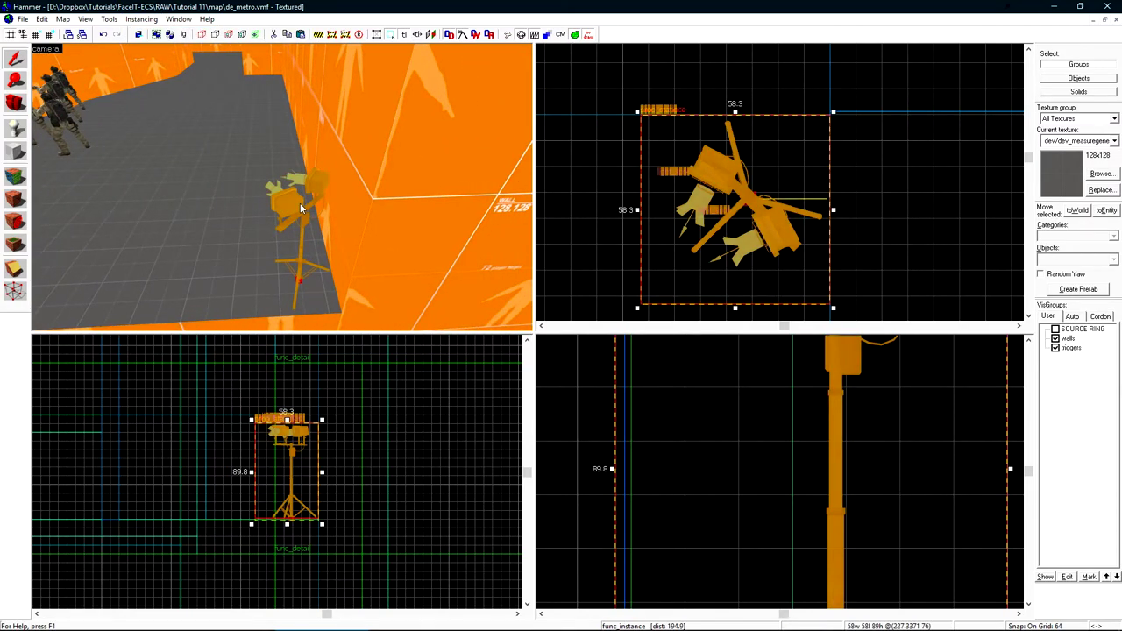
{"action": "left_click", "coordinate": [149, 19]}
{"action": "mouse_move", "coordinate": [167, 46]}
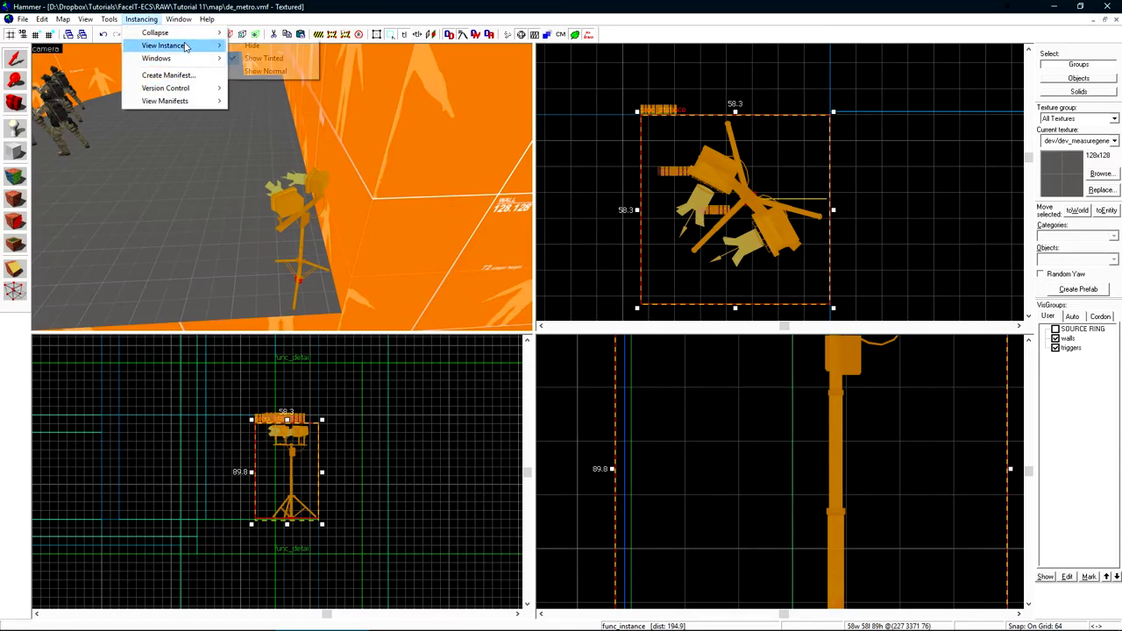
{"action": "left_click", "coordinate": [286, 74]}
Duplicate the floodlight func_instance and place the copy further along the wall, at about (-417, 3371, 76)
{"action": "scroll", "coordinate": [819, 127], "scroll_direction": "down", "scroll_amount": 12}
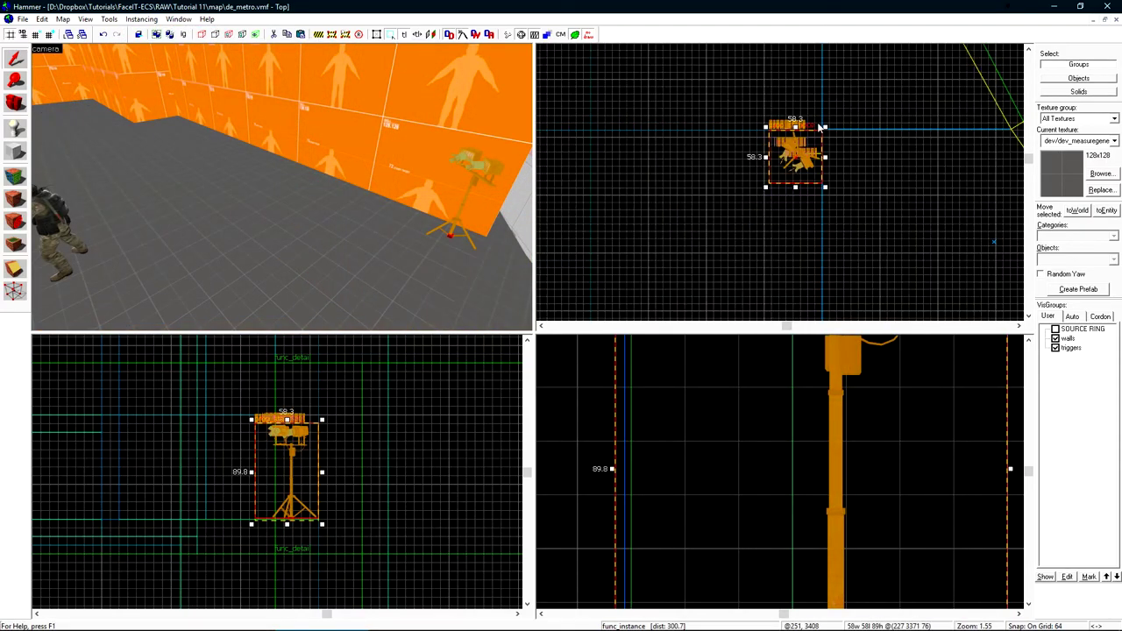
{"action": "left_click_drag", "start_coordinate": [803, 138], "coordinate": [719, 146], "text": "shift"}
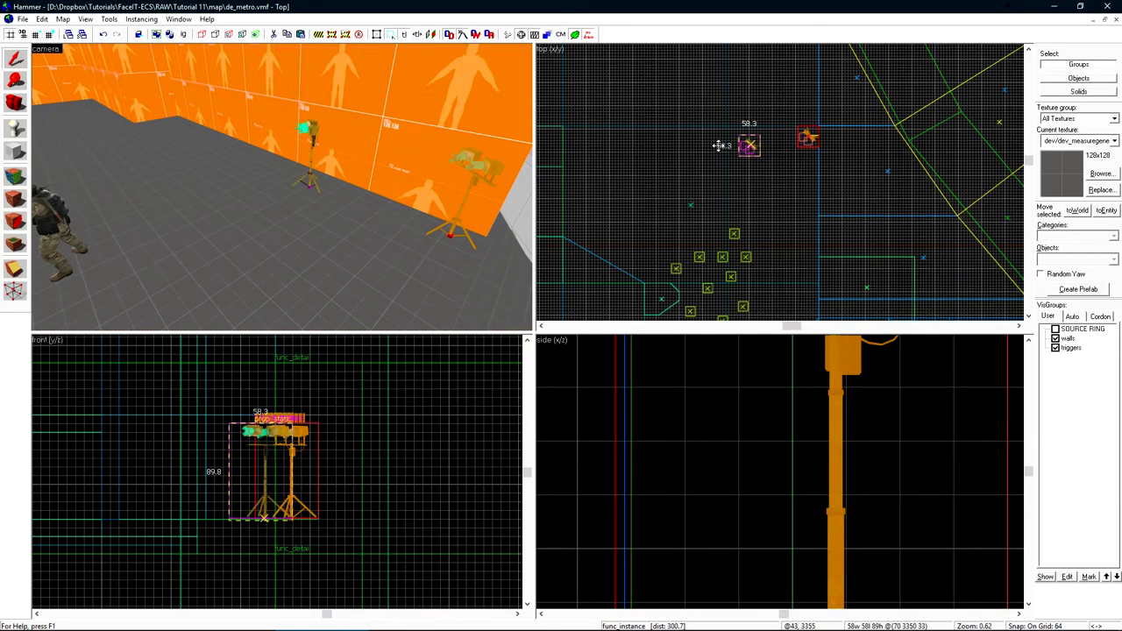
{"action": "scroll", "coordinate": [719, 145], "scroll_direction": "up", "scroll_amount": 8}
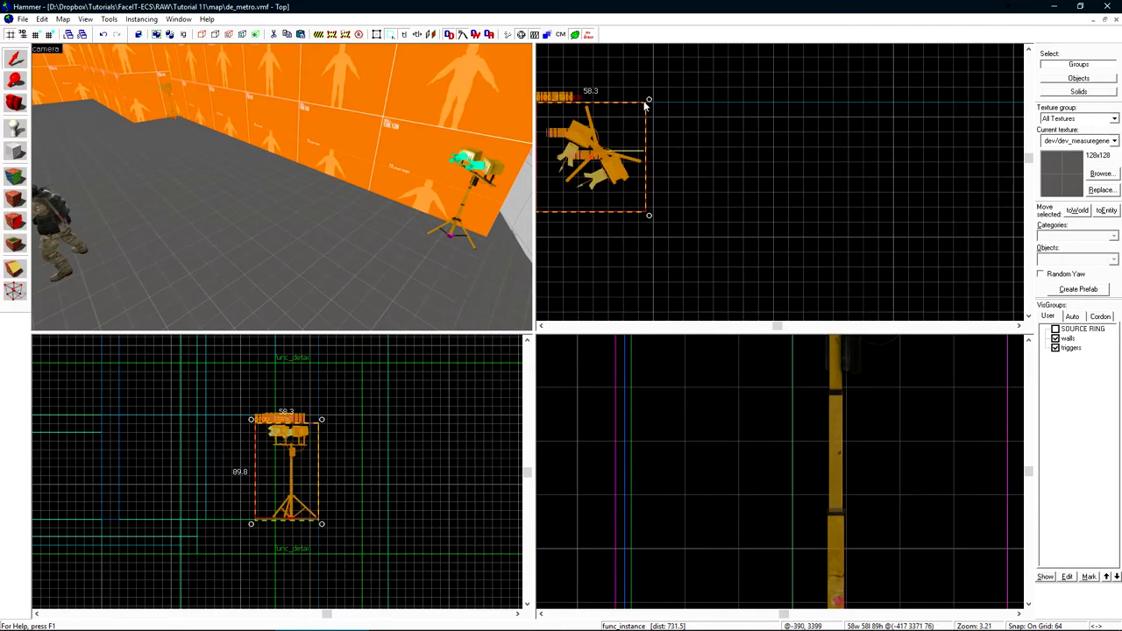
Rotate the floodlight copy on the wall, and add another rotated floodlight copy at about (226, 2901, 76)
{"action": "left_click_drag", "start_coordinate": [647, 101], "coordinate": [537, 96]}
{"action": "scroll", "coordinate": [579, 91], "scroll_direction": "up", "scroll_amount": 1}
{"action": "left_click", "coordinate": [622, 93]}
{"action": "scroll", "coordinate": [886, 229], "scroll_direction": "down", "scroll_amount": 10}
{"action": "left_click", "coordinate": [862, 222]}
{"action": "scroll", "coordinate": [868, 230], "scroll_direction": "up", "scroll_amount": 3}
{"action": "left_click_drag", "start_coordinate": [876, 186], "coordinate": [851, 221]}
{"action": "scroll", "coordinate": [851, 221], "scroll_direction": "up", "scroll_amount": 4}
{"action": "key", "text": "z"}
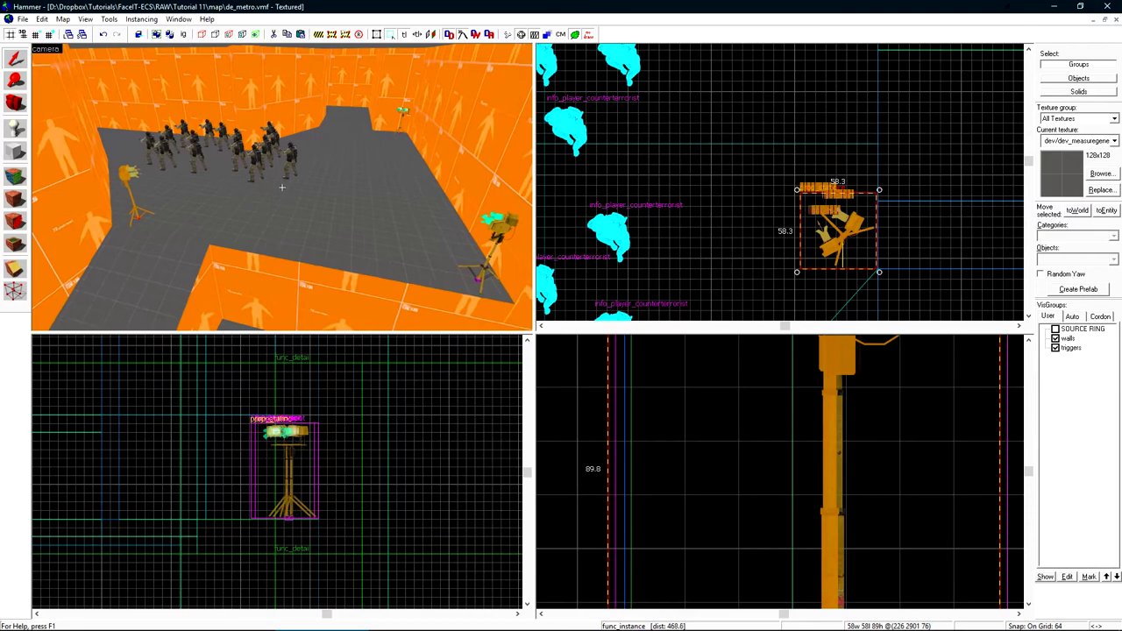
Open the instance file of the floodlight at about (227, 3371, 76) for editing
{"action": "key", "text": "z"}
{"action": "key", "text": "w"}
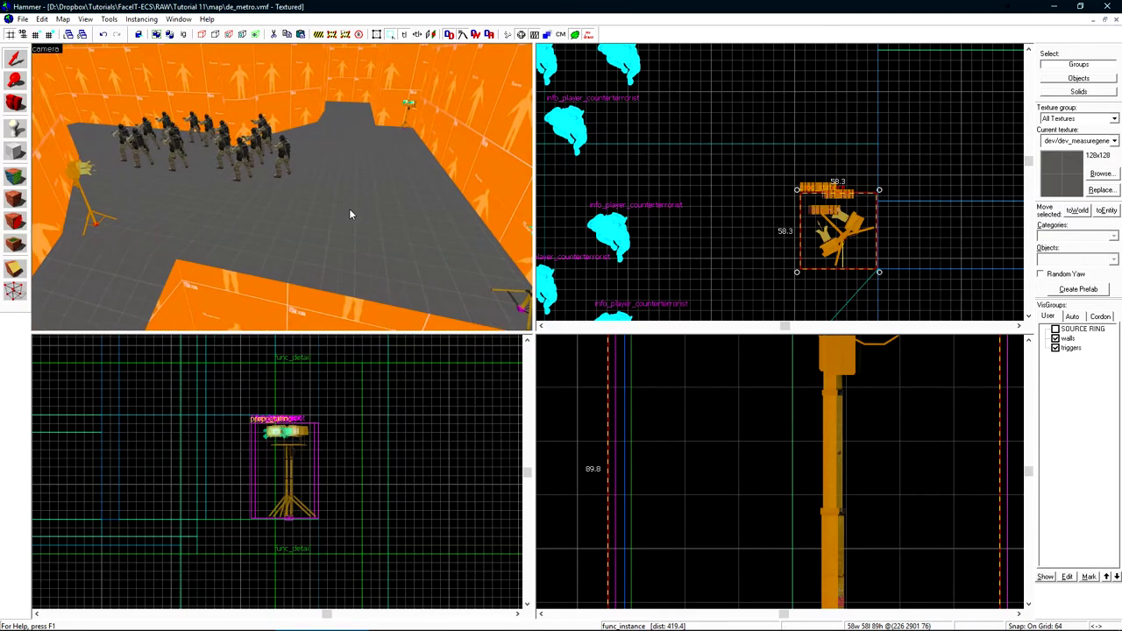
{"action": "key", "text": "z"}
{"action": "key", "text": "z"}
{"action": "double_click", "coordinate": [367, 179]}
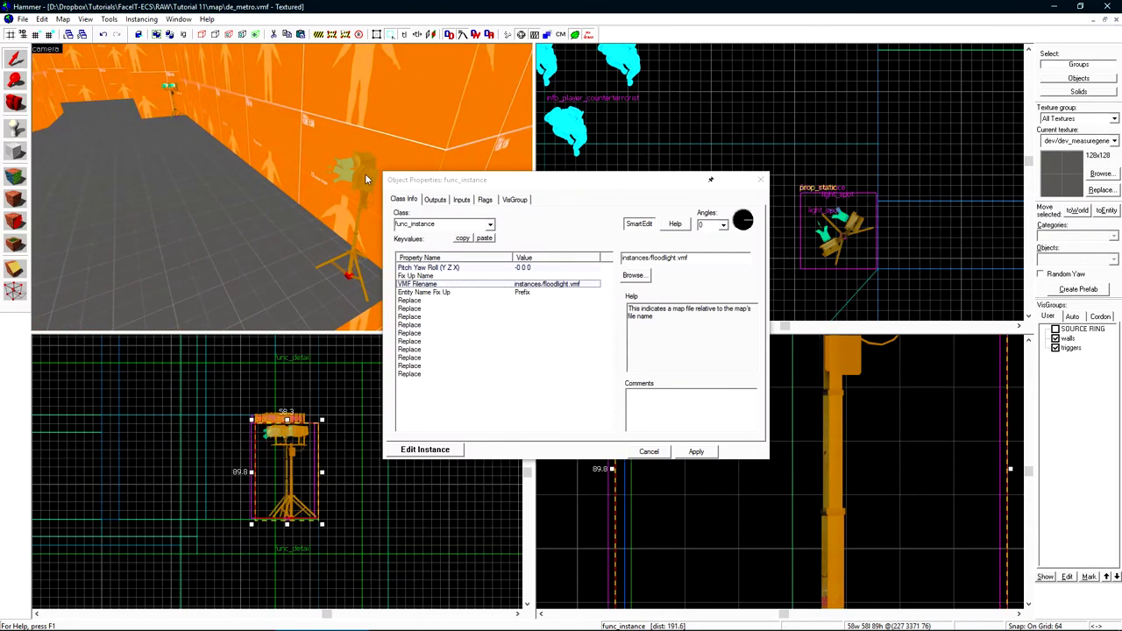
{"action": "left_click", "coordinate": [425, 449]}
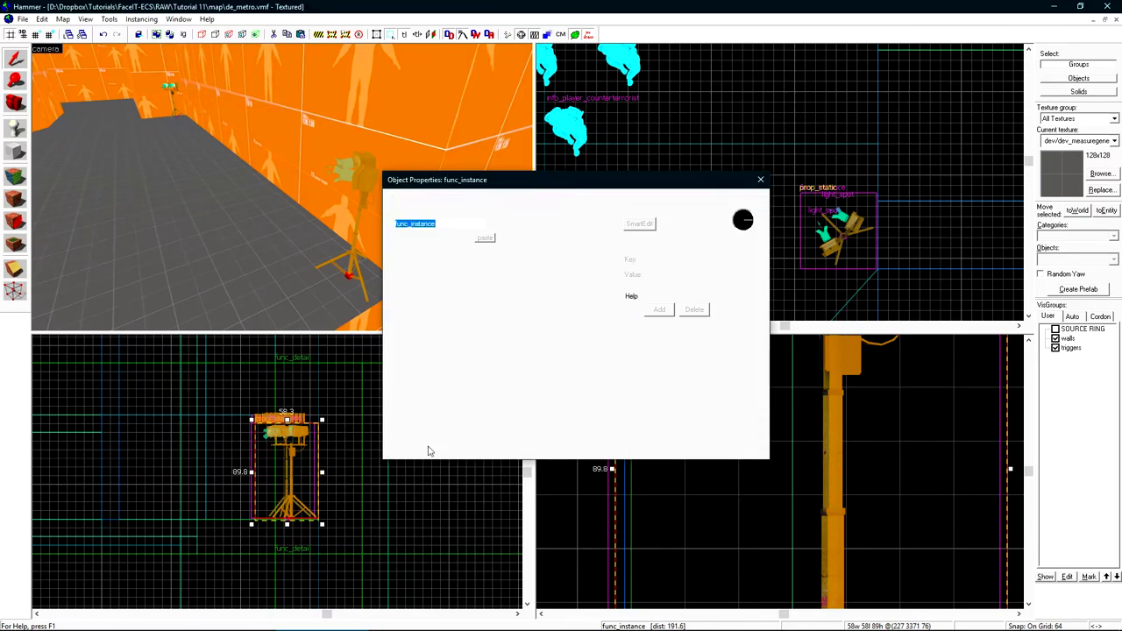
{"action": "key", "text": "w"}
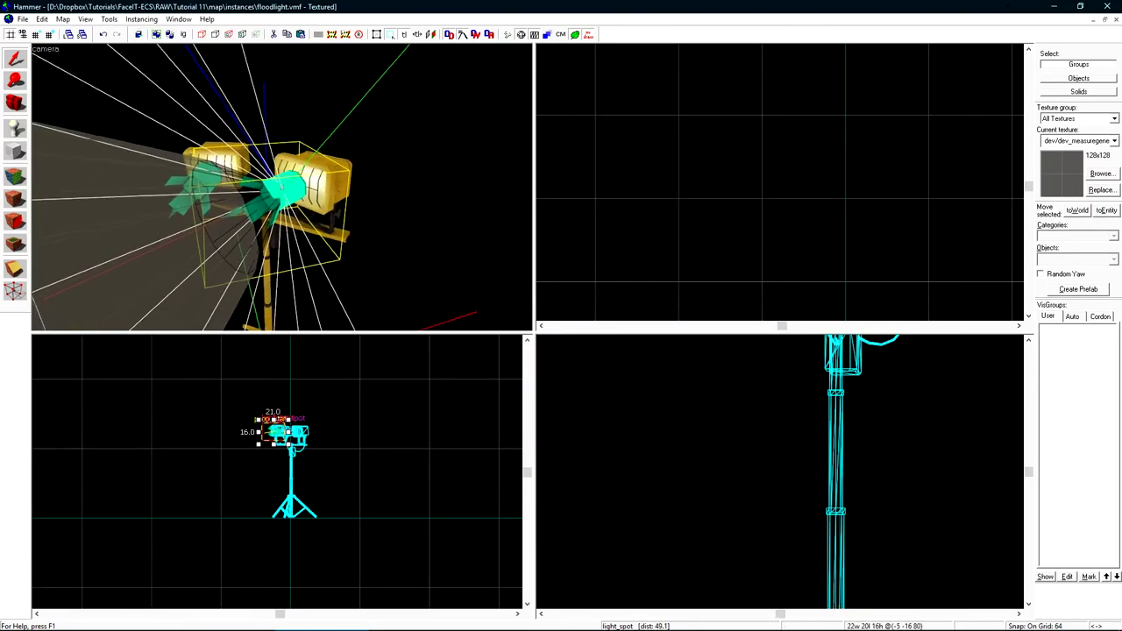
Duplicate the light_spot above the floodlight's lamps in floodlight.vmf and rotate the copy slightly, at about (-6, -4, 94)
{"action": "key", "text": "z"}
{"action": "scroll", "coordinate": [280, 423], "scroll_direction": "up", "scroll_amount": 10}
{"action": "mouse_move", "coordinate": [273, 497]}
{"action": "left_mouse_down"}
{"action": "mouse_move", "coordinate": [364, 604]}
{"action": "mouse_move", "coordinate": [351, 596]}
{"action": "mouse_move", "coordinate": [334, 381]}
{"action": "left_mouse_up"}
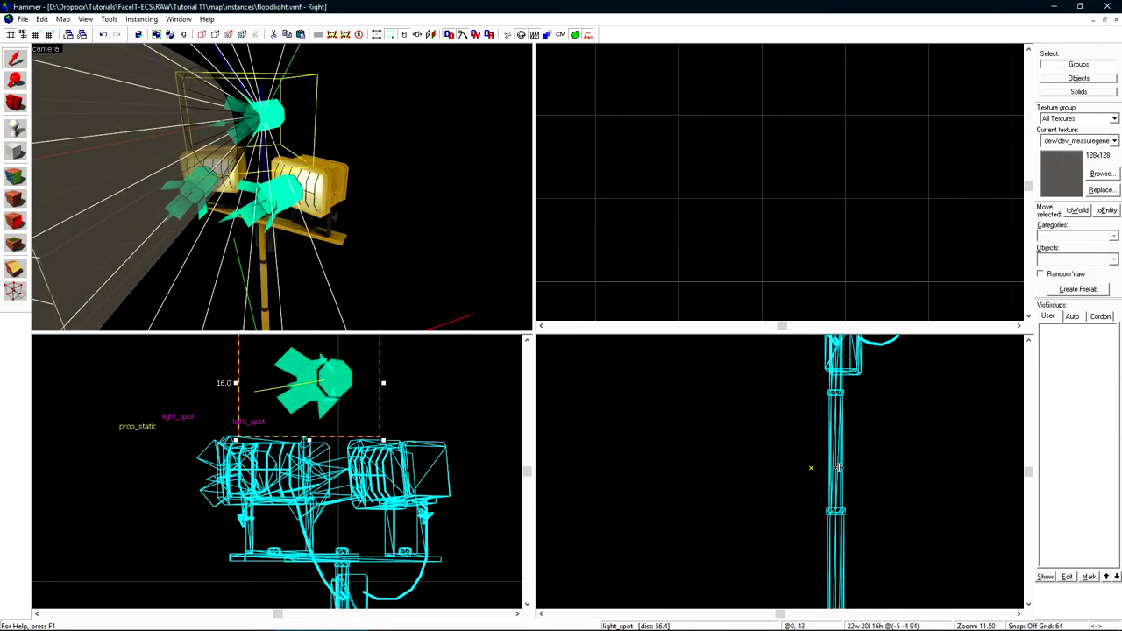
{"action": "scroll", "coordinate": [817, 465], "scroll_direction": "down", "scroll_amount": 9}
{"action": "scroll", "coordinate": [817, 393], "scroll_direction": "up", "scroll_amount": 2}
{"action": "scroll", "coordinate": [814, 176], "scroll_direction": "up", "scroll_amount": 6}
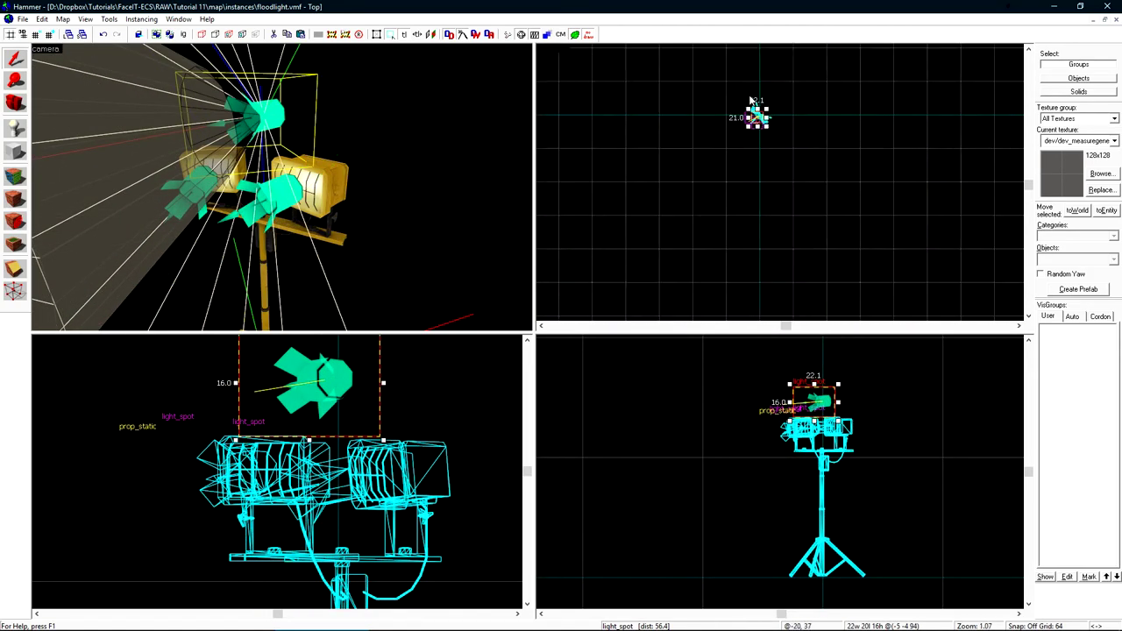
{"action": "left_click_drag", "start_coordinate": [856, 135], "coordinate": [848, 117]}
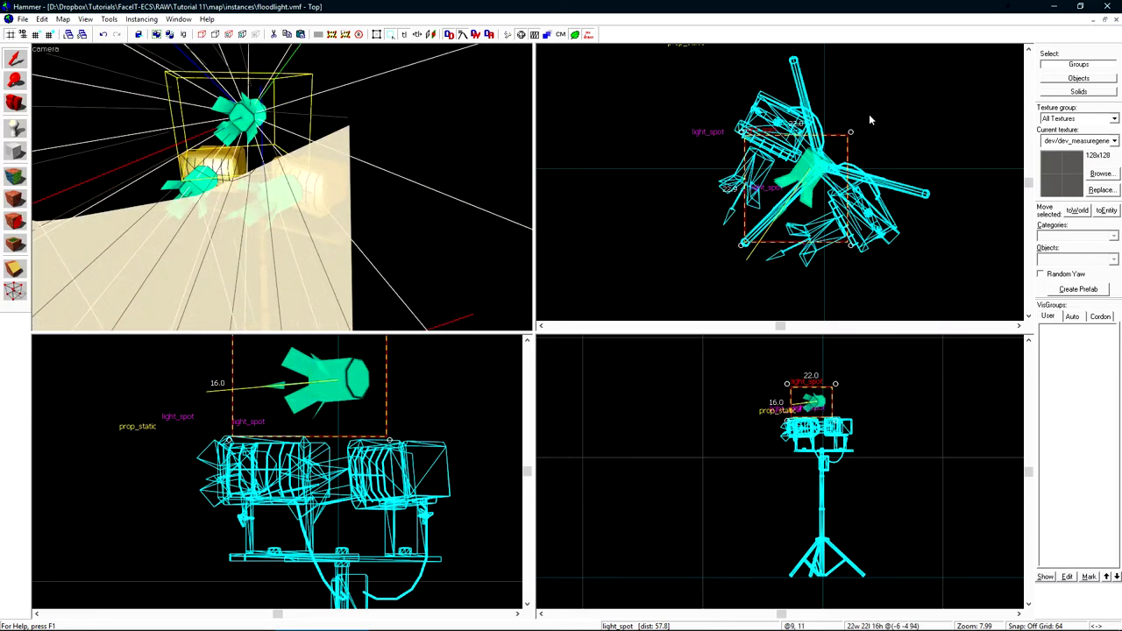
Save and close floodlight.vmf, and check the extra light_spot on the floodlight copies in de_metro
{"action": "left_click", "coordinate": [988, 47]}
{"action": "left_click", "coordinate": [1114, 21]}
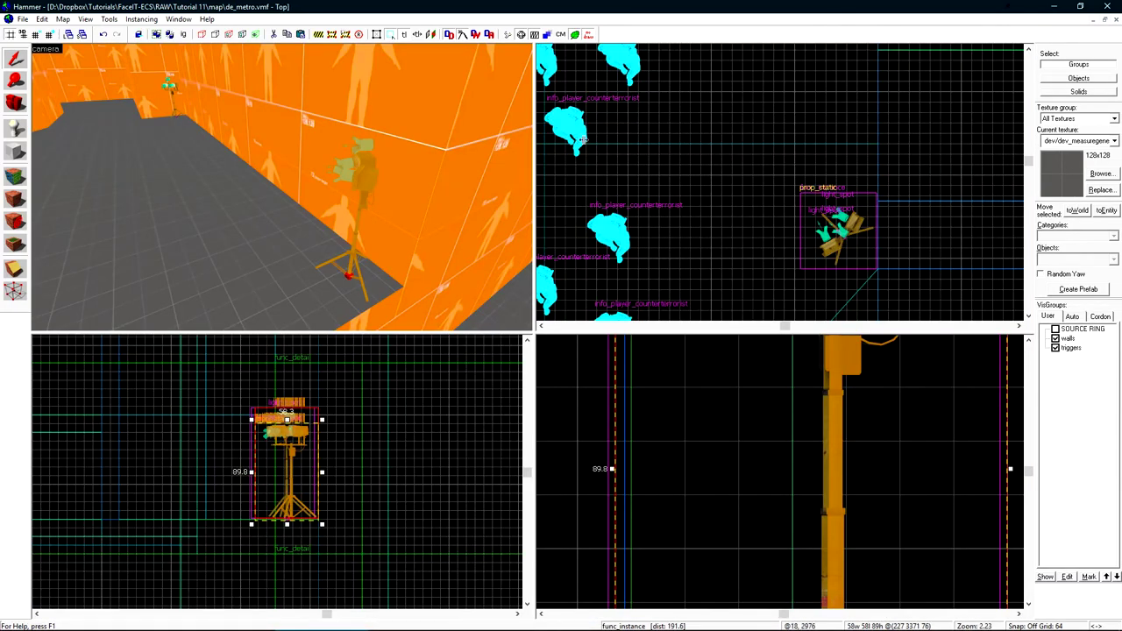
{"action": "key", "text": "Escape"}
{"action": "key", "text": "z"}
{"action": "key", "text": "w"}
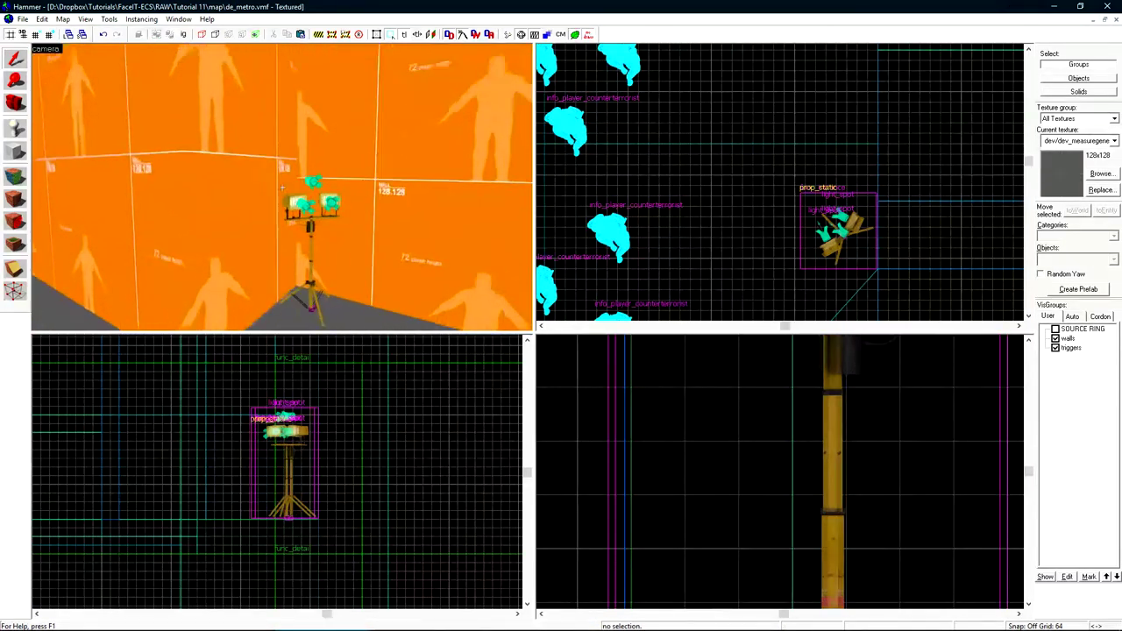
{"action": "left_click", "coordinate": [298, 185]}
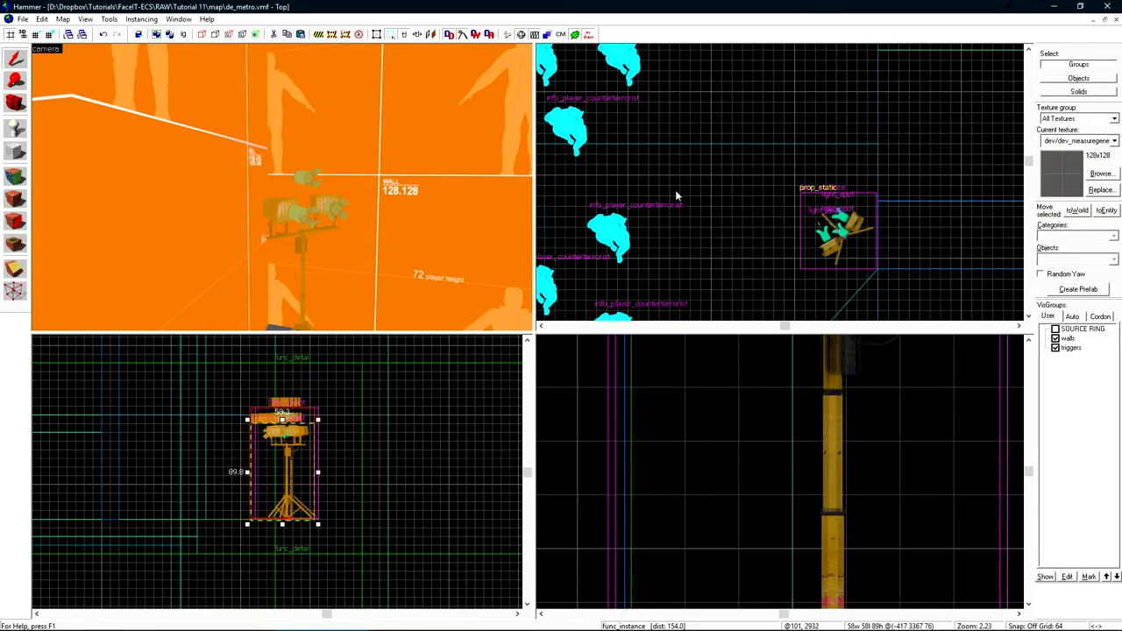
{"action": "key", "text": "Escape"}
{"action": "key", "text": "z"}
{"action": "key", "text": "w"}
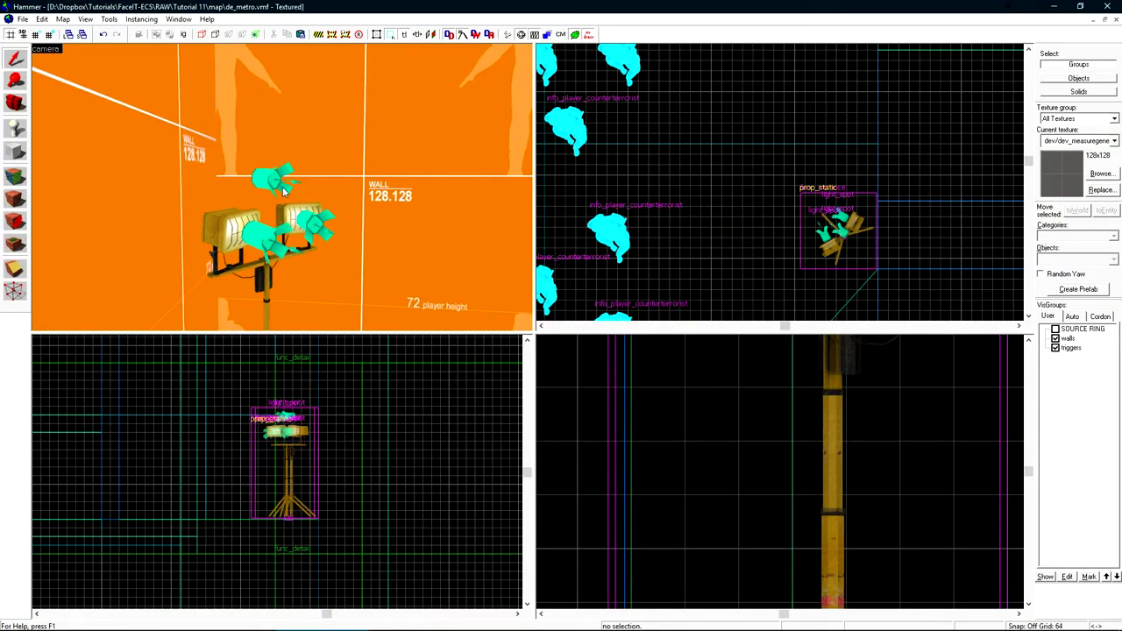
Reopen the floodlight instance for editing and delete the extra light_spot above the lamps
{"action": "double_click", "coordinate": [249, 243]}
{"action": "left_click", "coordinate": [438, 454]}
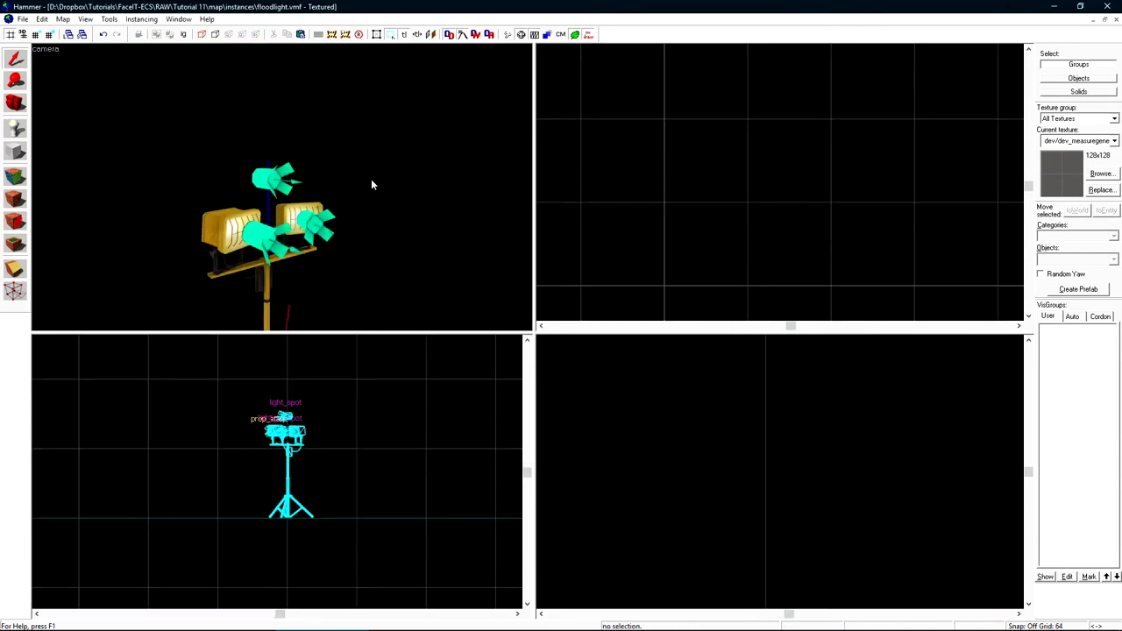
{"action": "left_click", "coordinate": [287, 176]}
{"action": "key", "text": "Delete"}
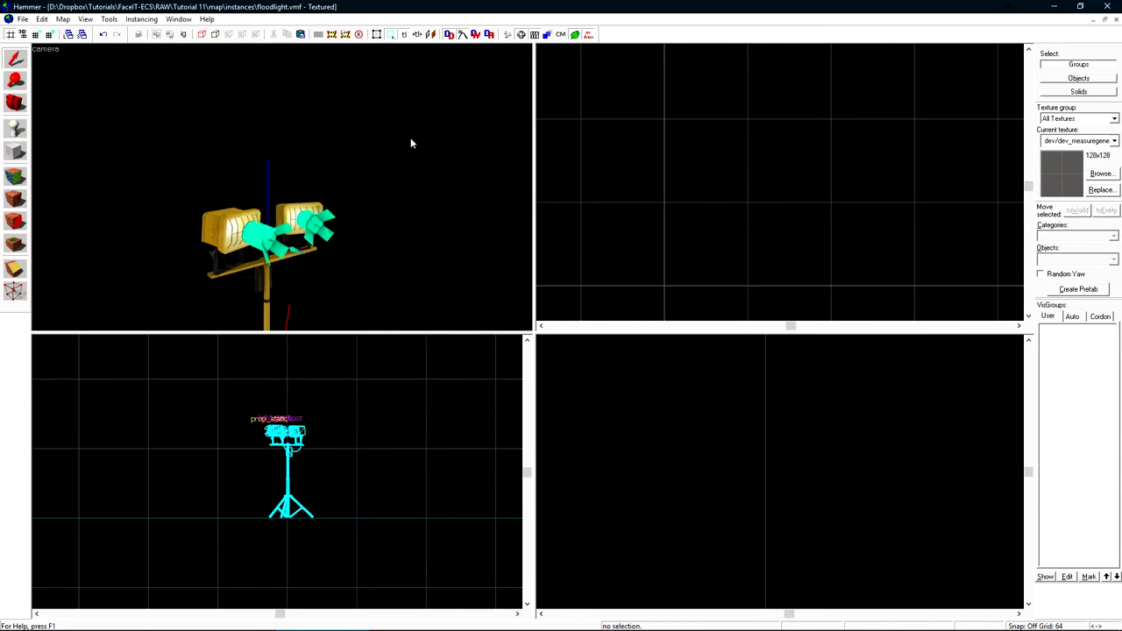
Save and close floodlight.vmf, and view the updated floodlight copies across the de_metro room
{"action": "left_click", "coordinate": [1113, 20]}
{"action": "left_click", "coordinate": [746, 185]}
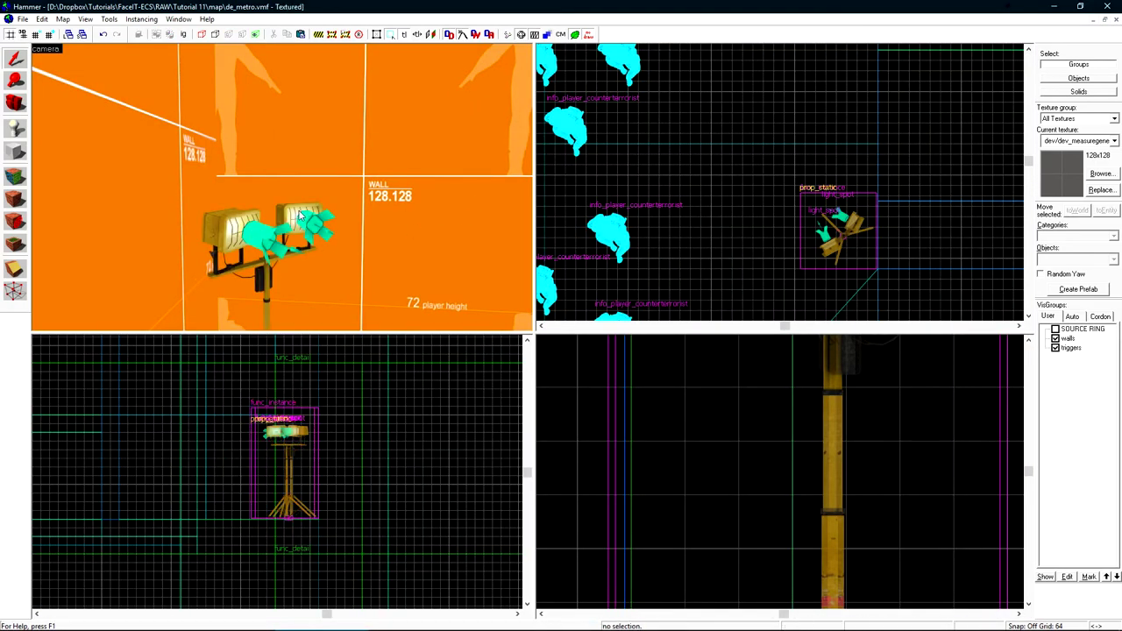
{"action": "key", "text": "z"}
{"action": "key", "text": "w"}
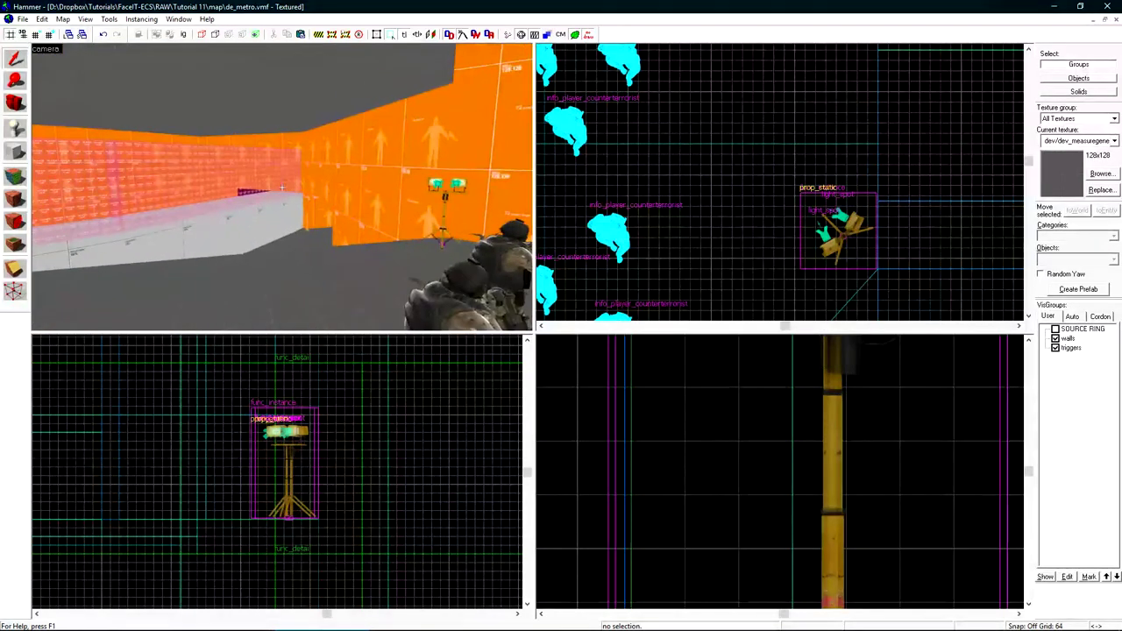
{"action": "key", "text": "s"}
{"action": "key", "text": "z"}
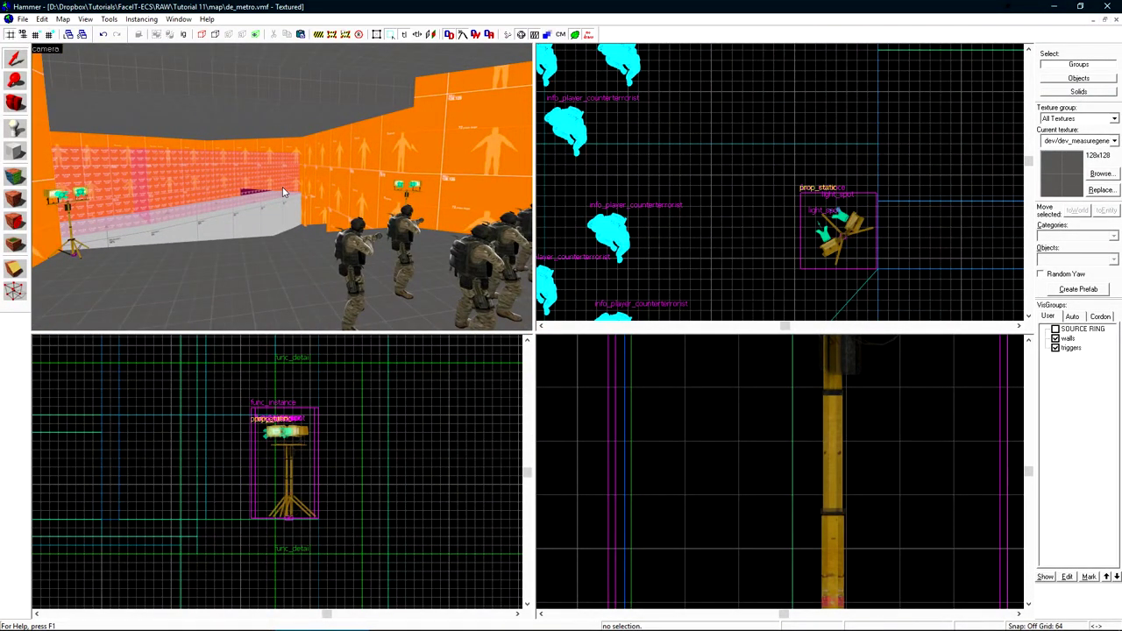